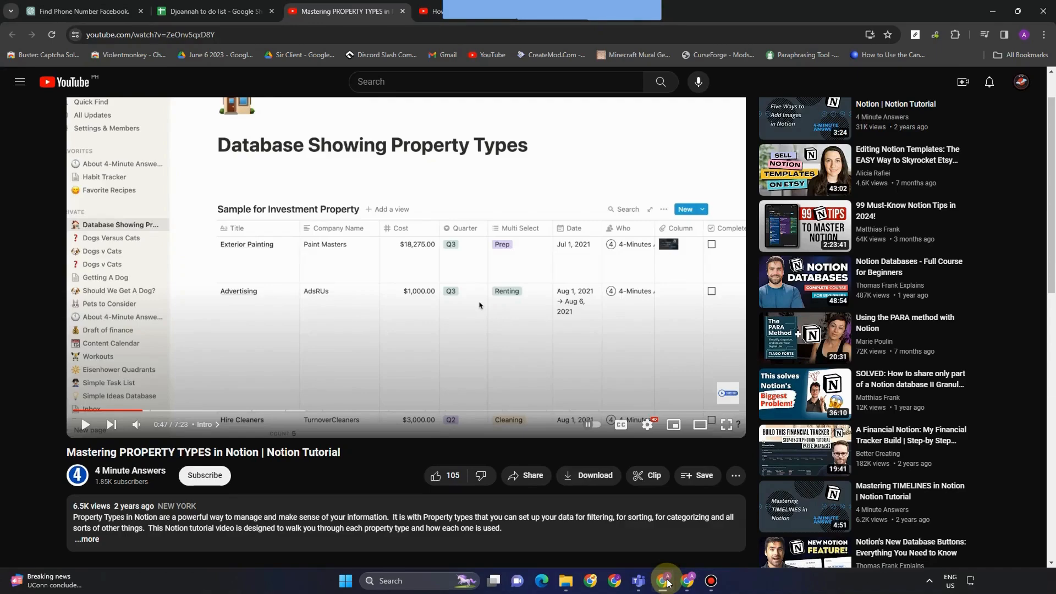
Title the database table 'Investment Property'.
click(665, 581)
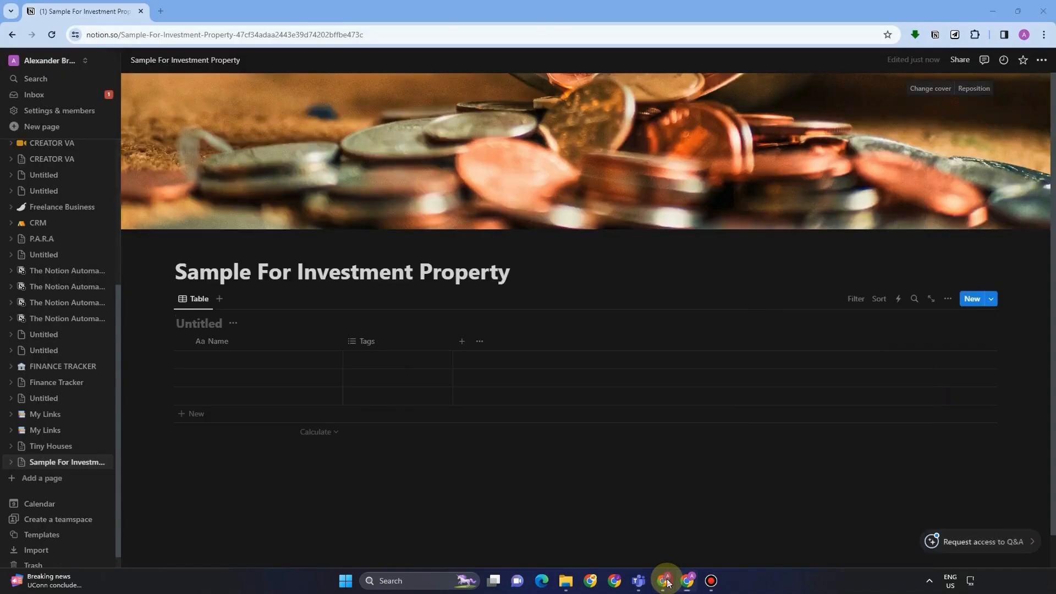
click(665, 581)
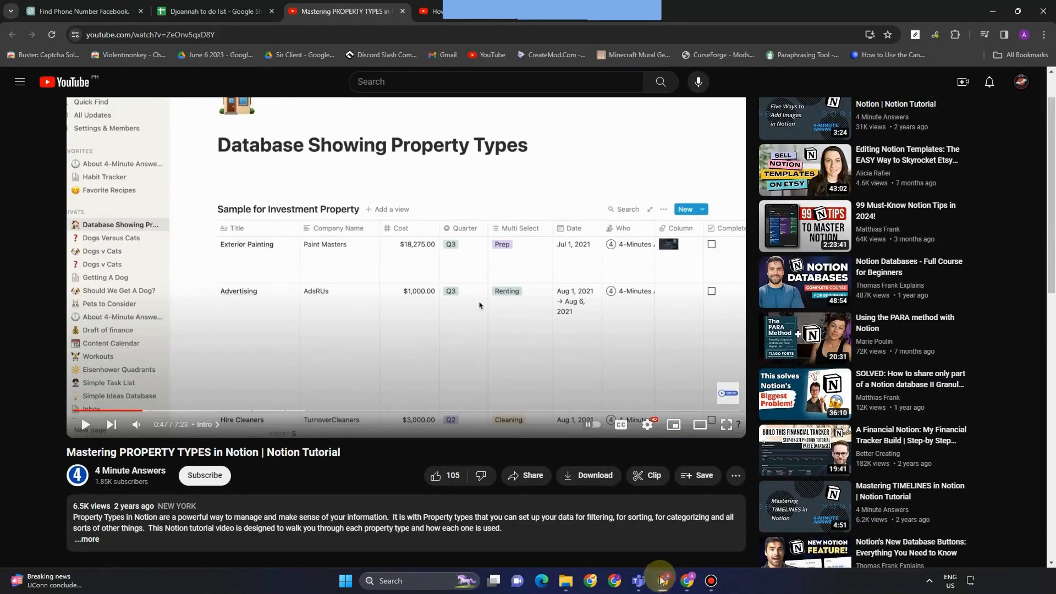
click(661, 580)
text(I)
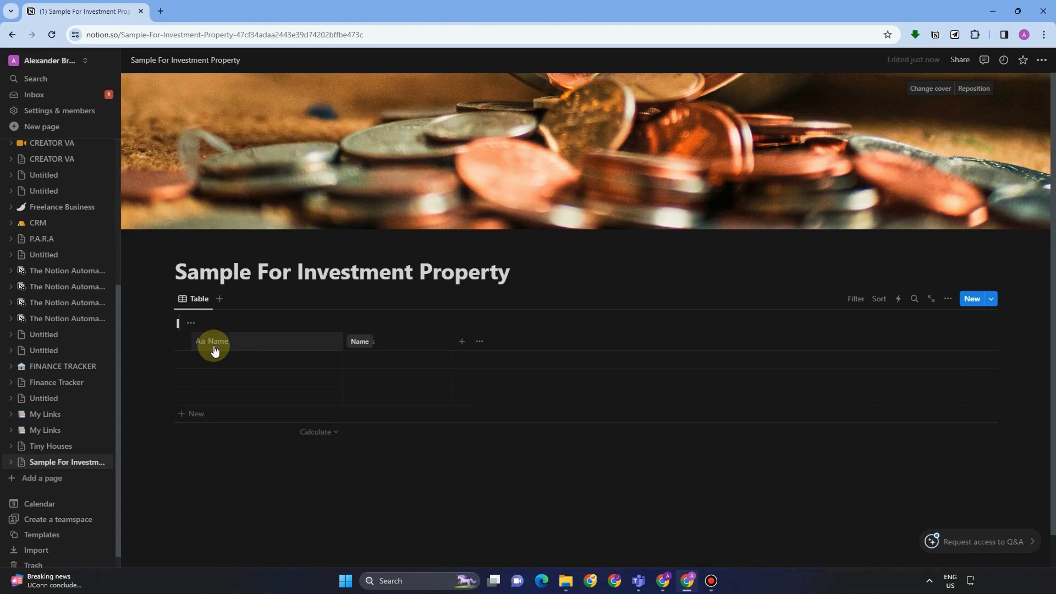
text(nvestment Property)
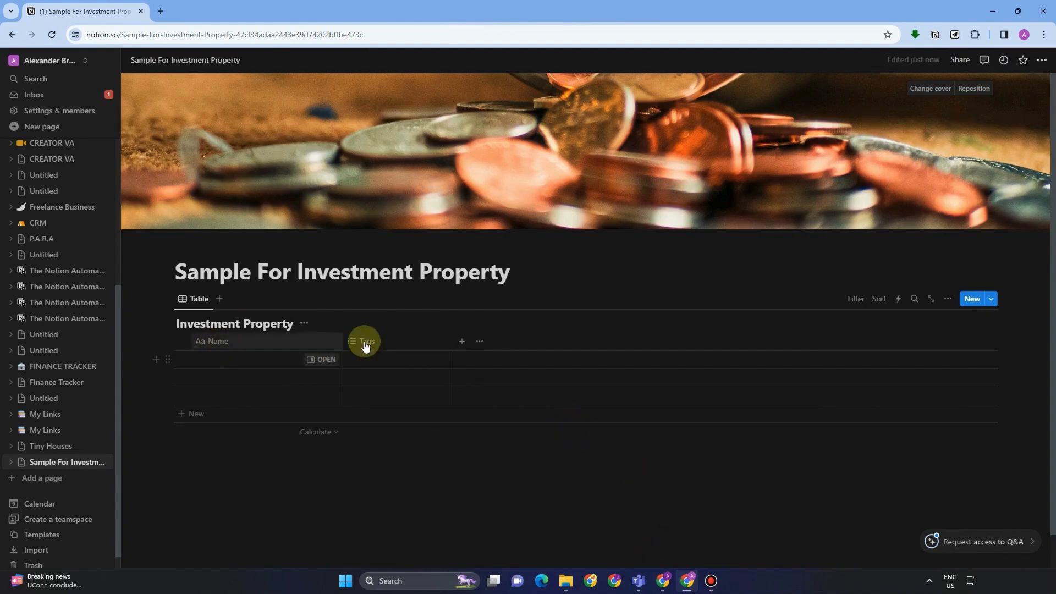
Rename the Tags column to 'Company Name' and make it a Text property.
click(368, 342)
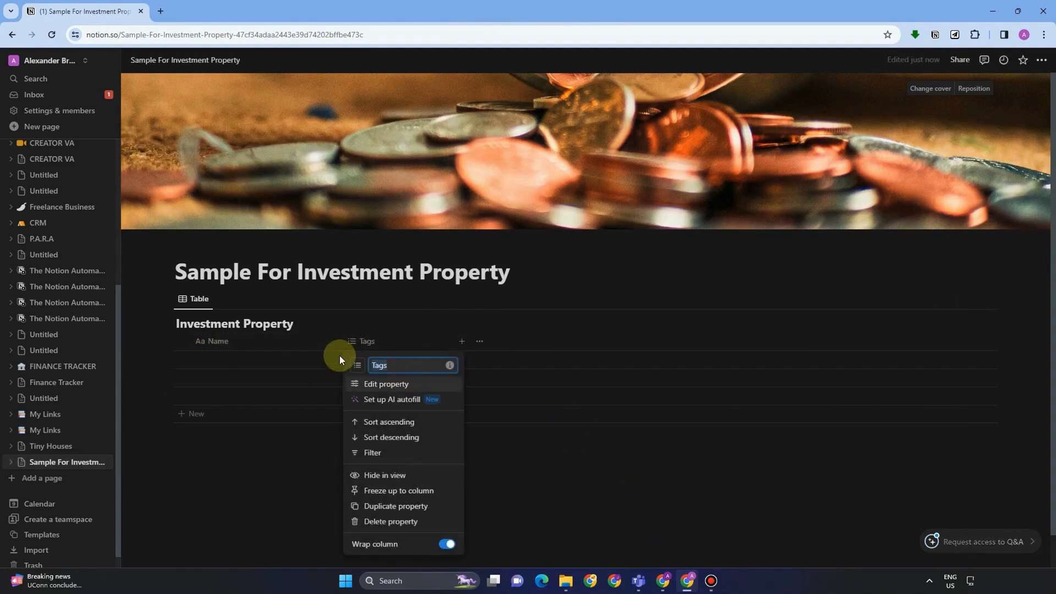
text(Comp)
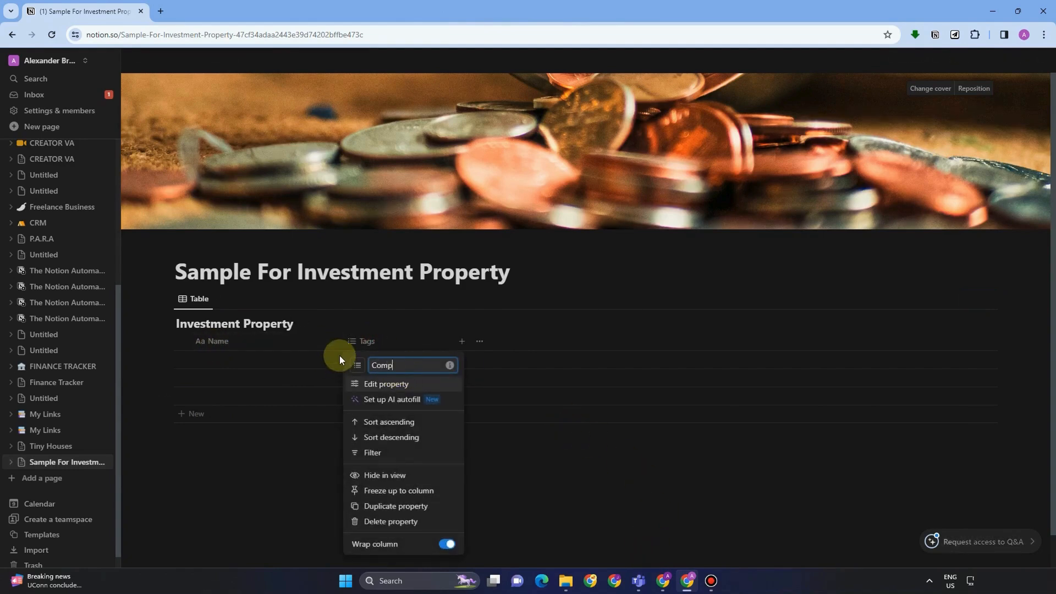
text(any Name)
click(401, 382)
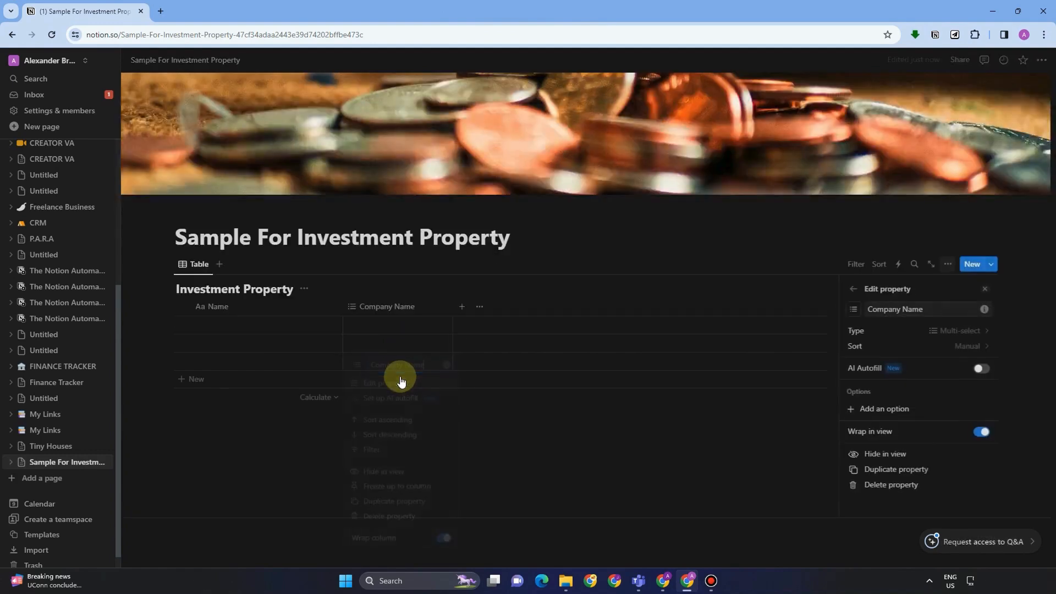
click(946, 334)
click(874, 432)
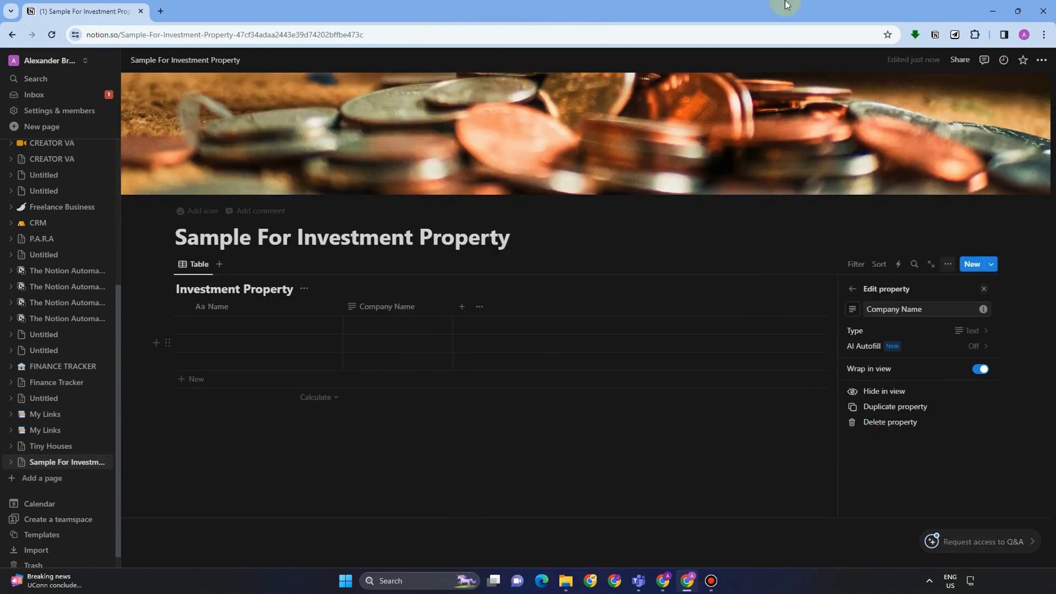
Add a new 'Cost' column with the Number property type.
click(472, 309)
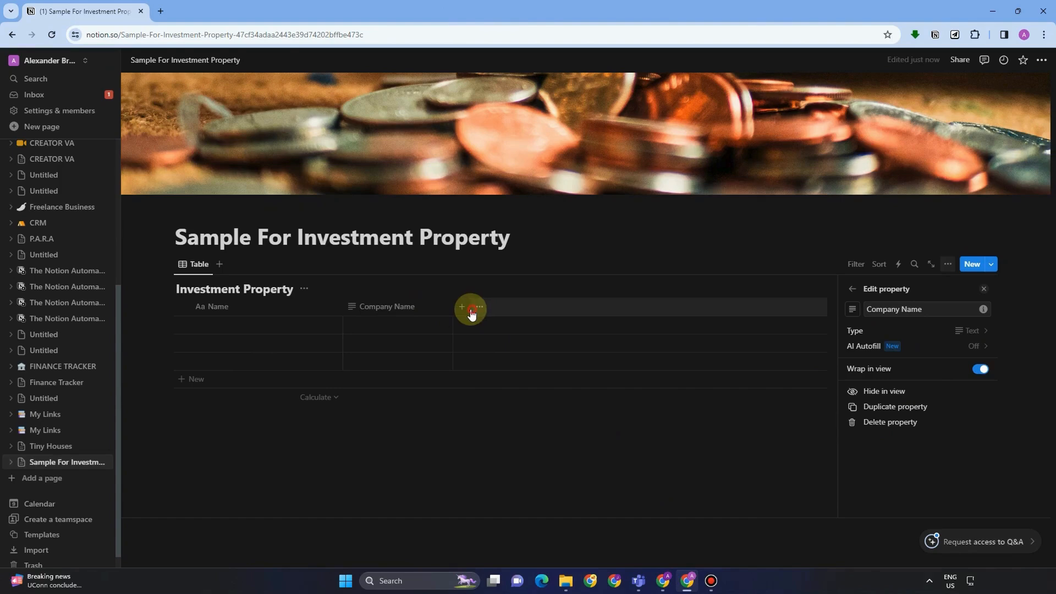
click(463, 307)
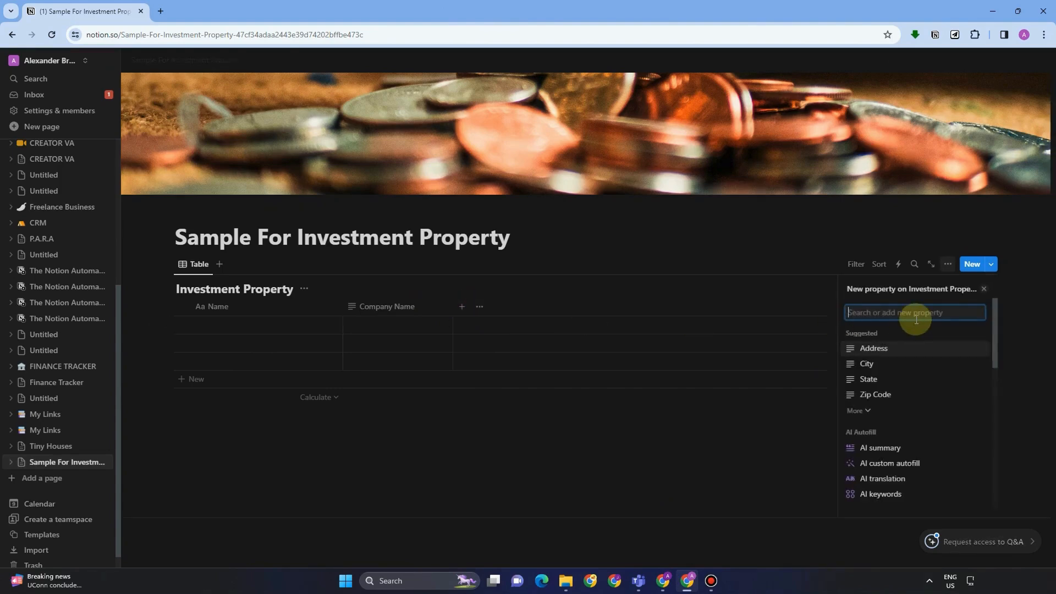
text(Cosr)
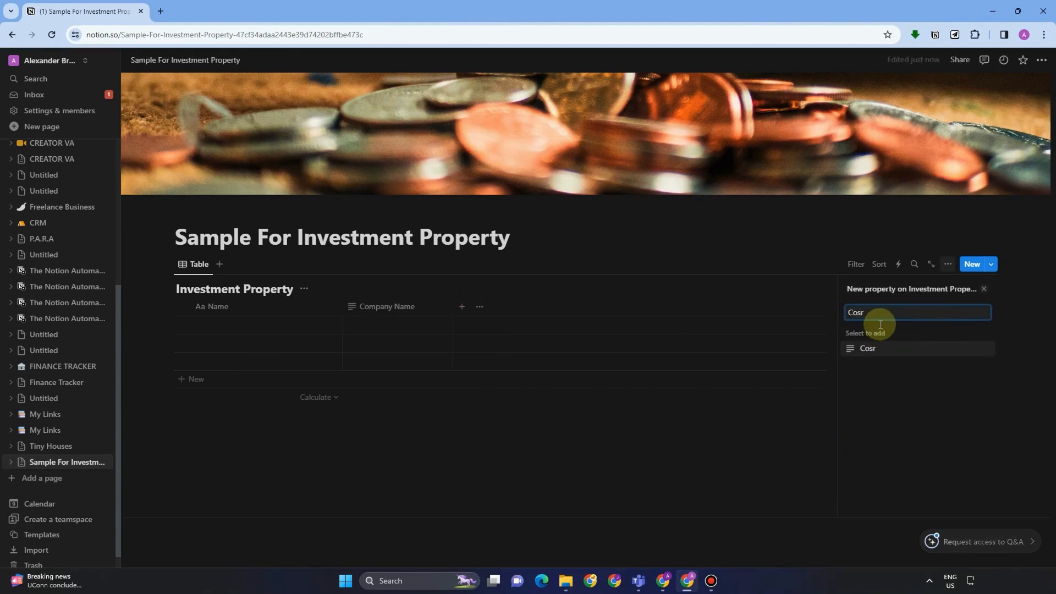
key(BackSpace)
text(t)
click(895, 349)
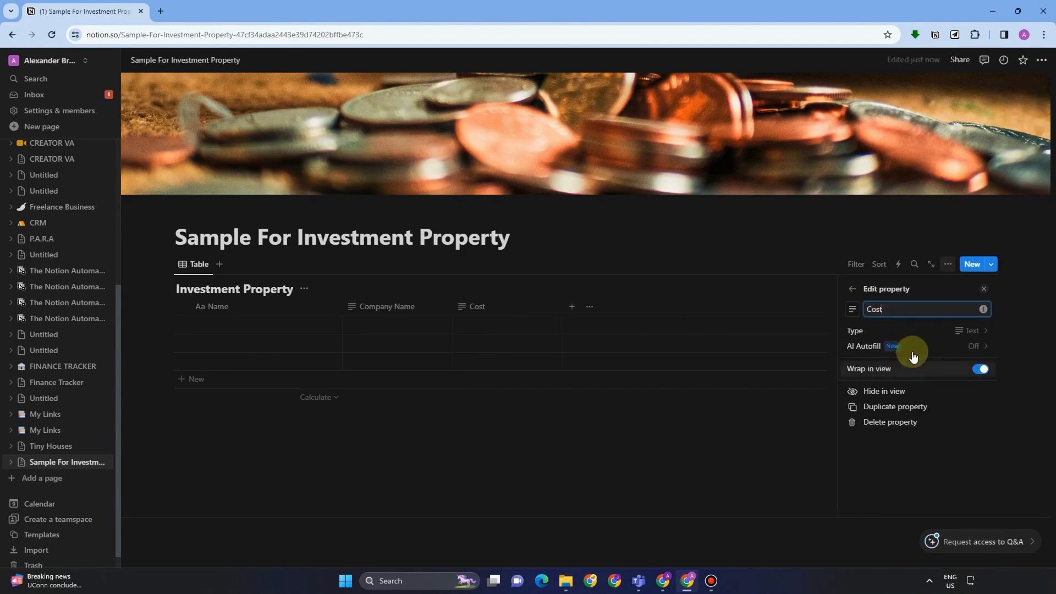
click(913, 329)
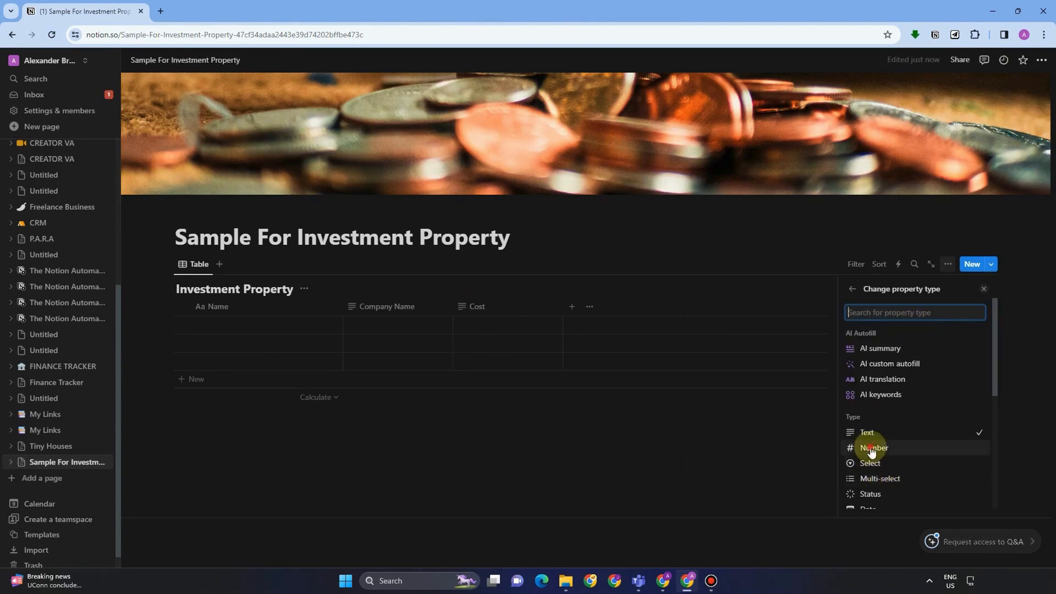
click(873, 444)
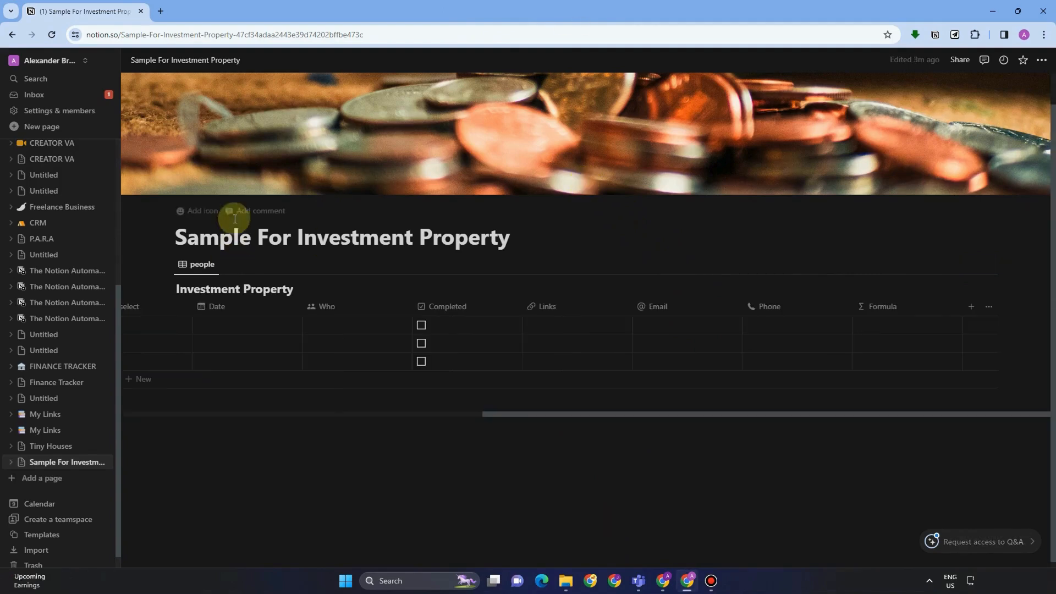
click(537, 421)
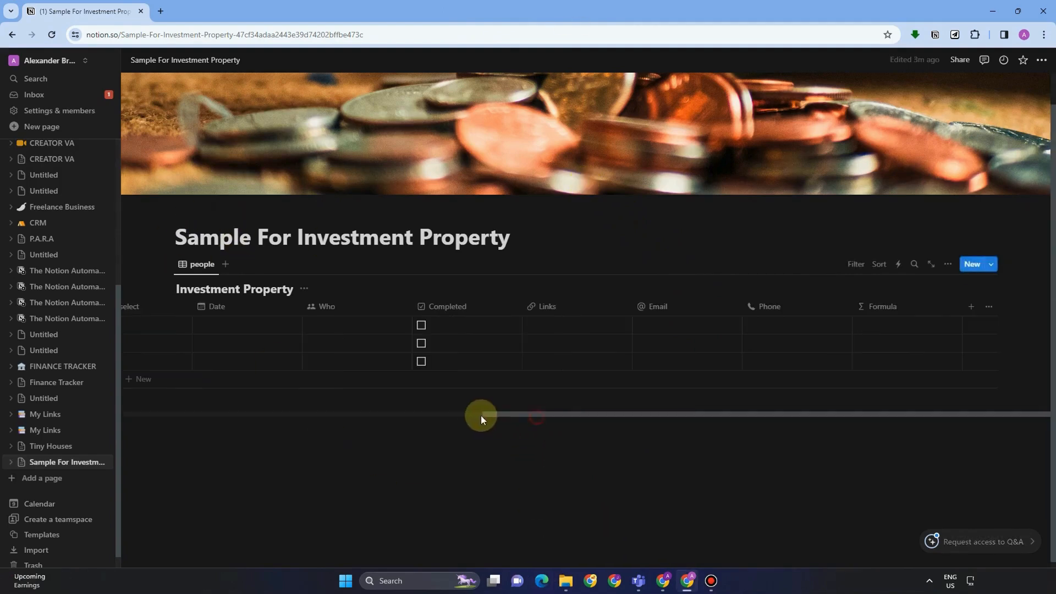
click(413, 413)
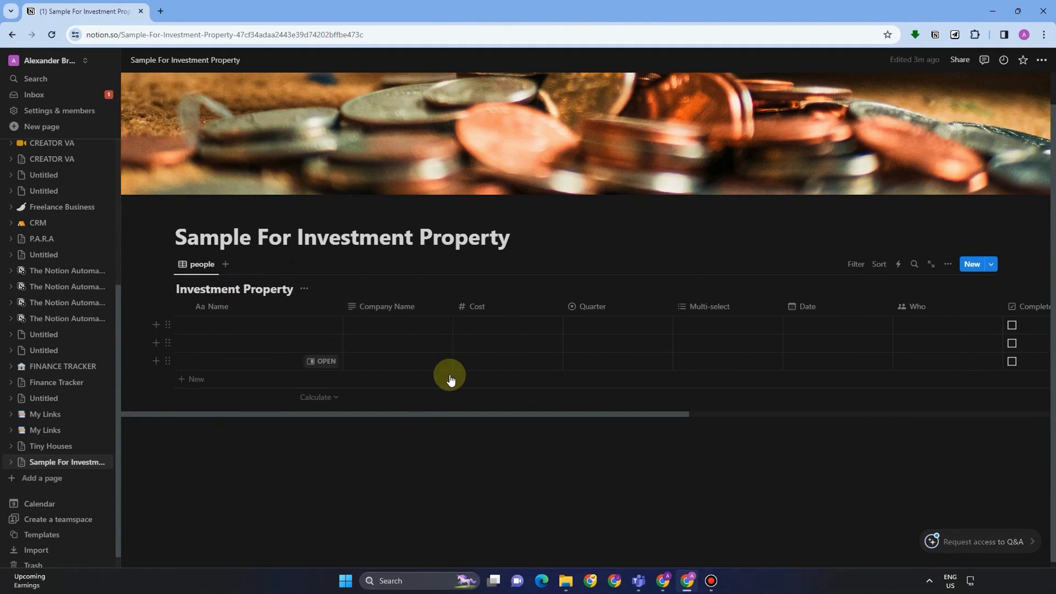
drag(616, 416, 905, 398)
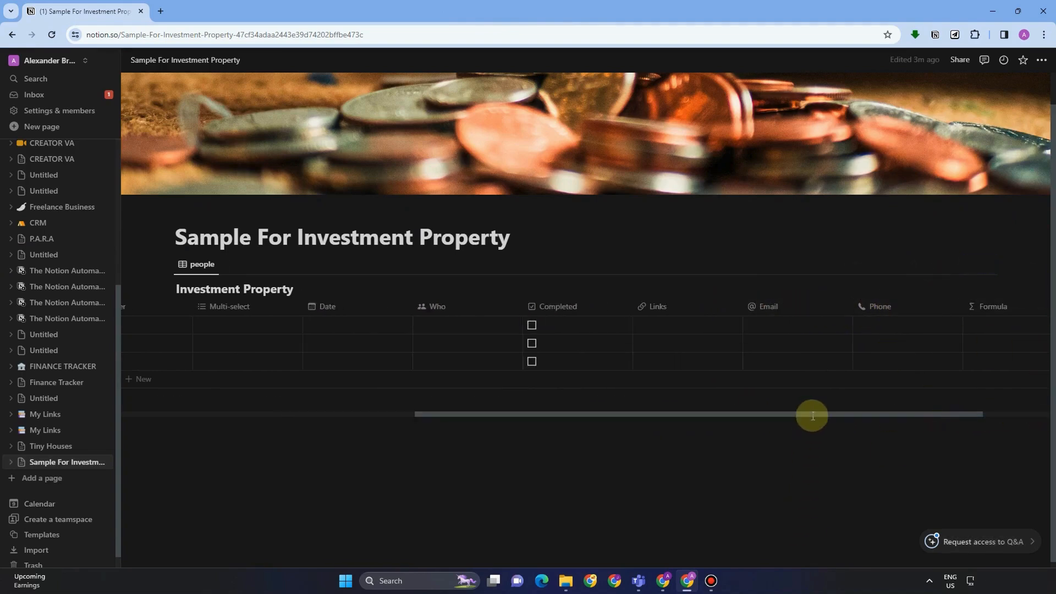
drag(548, 413, 212, 422)
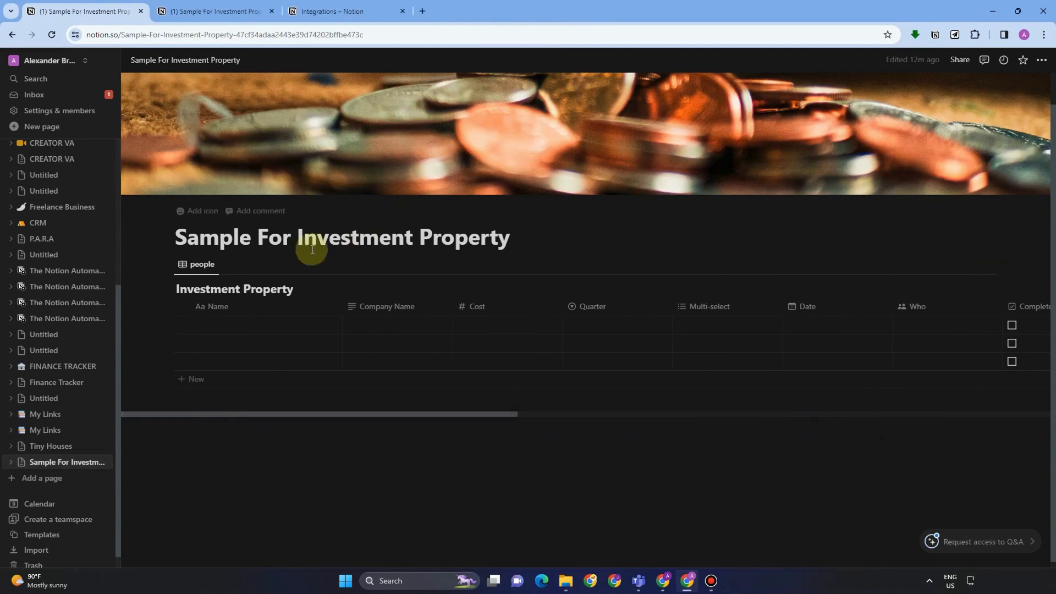
click(408, 327)
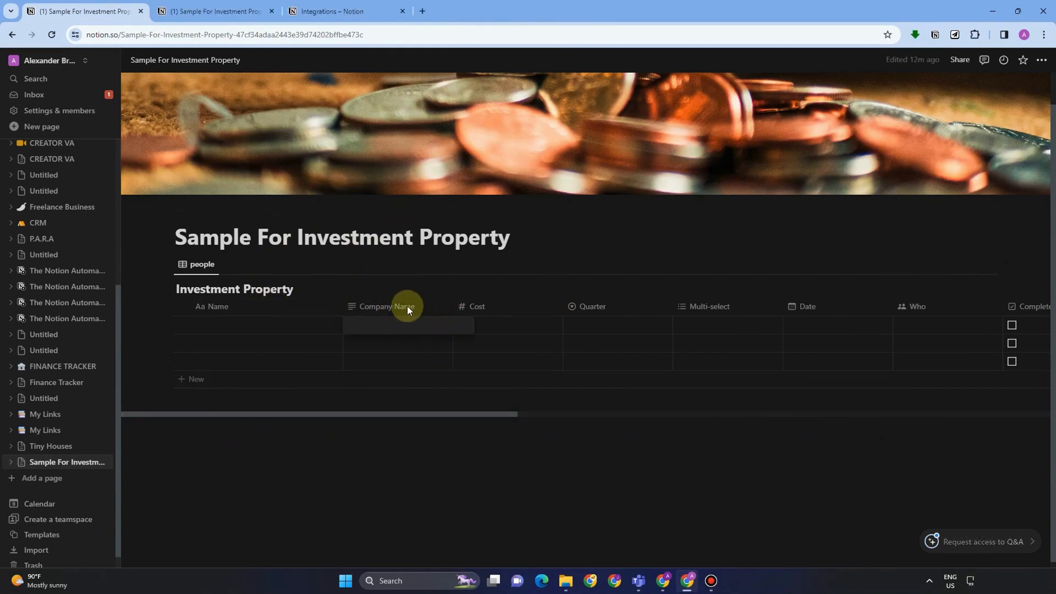
click(407, 306)
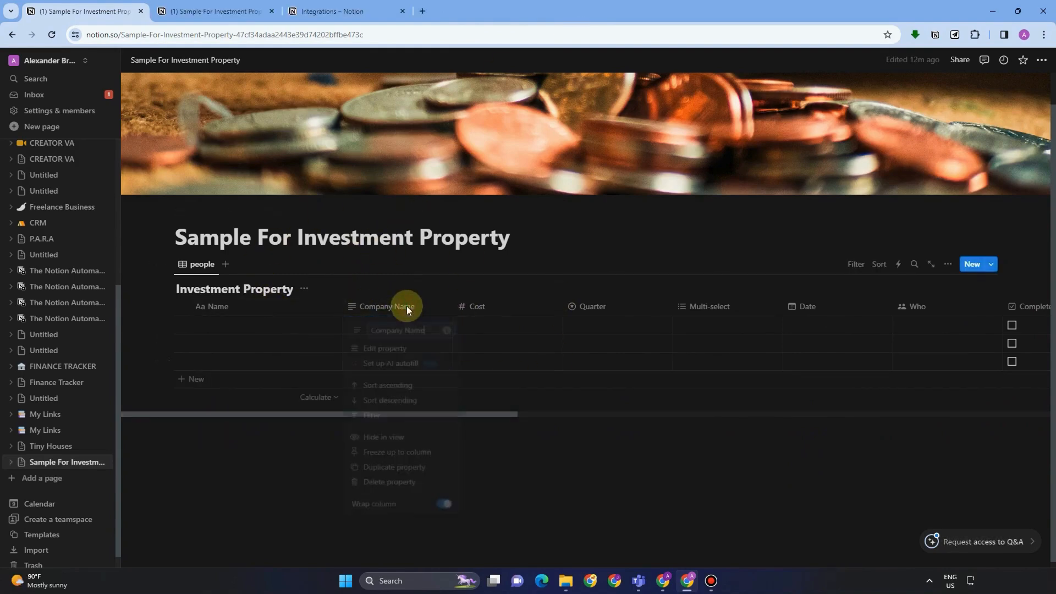
click(389, 352)
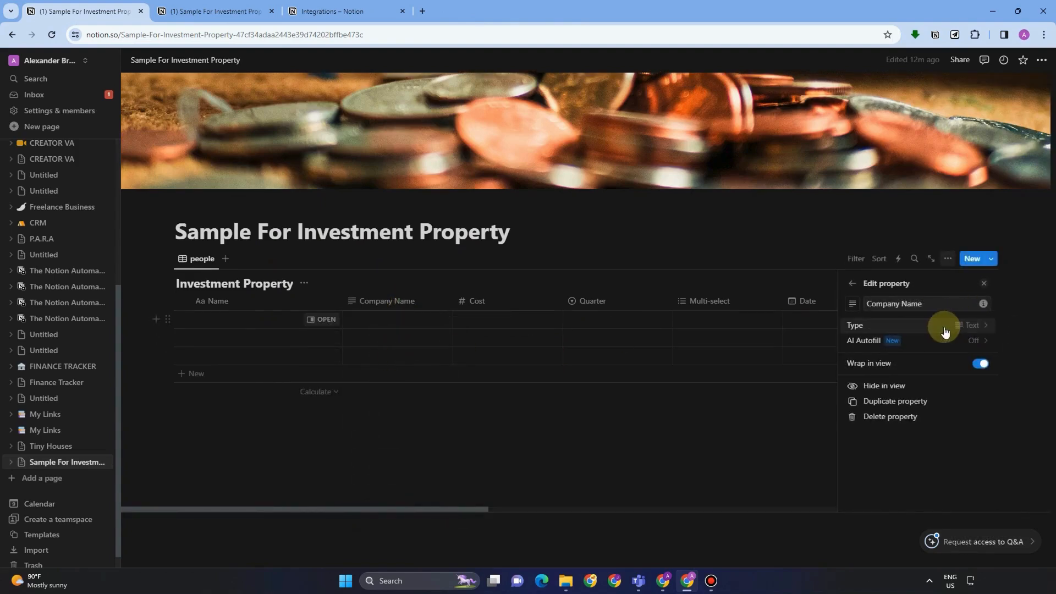
click(944, 330)
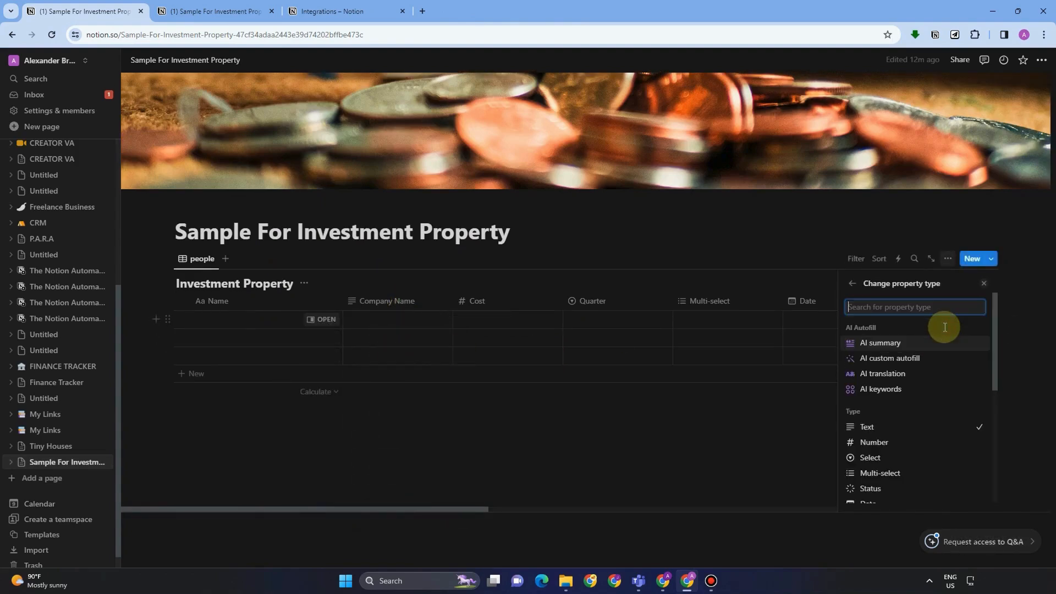
text(TExt)
right_click(913, 311)
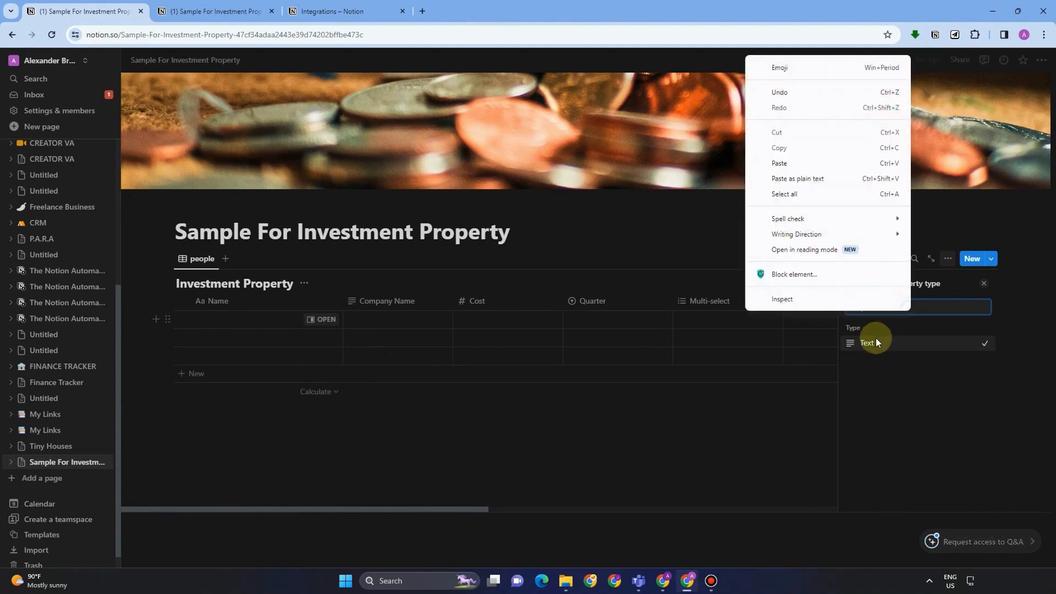
key(Escape)
click(874, 343)
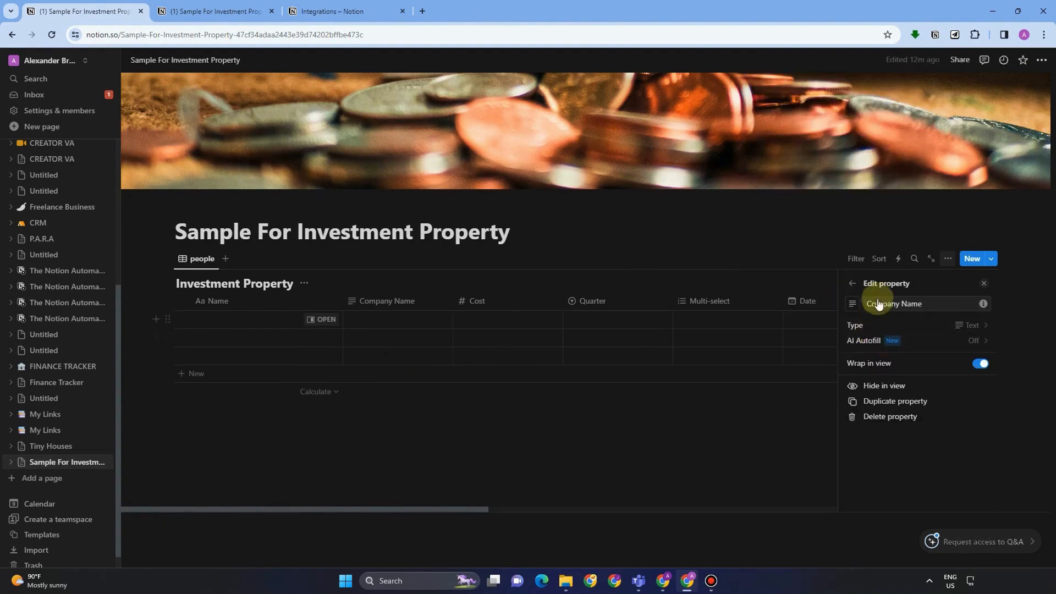
click(387, 302)
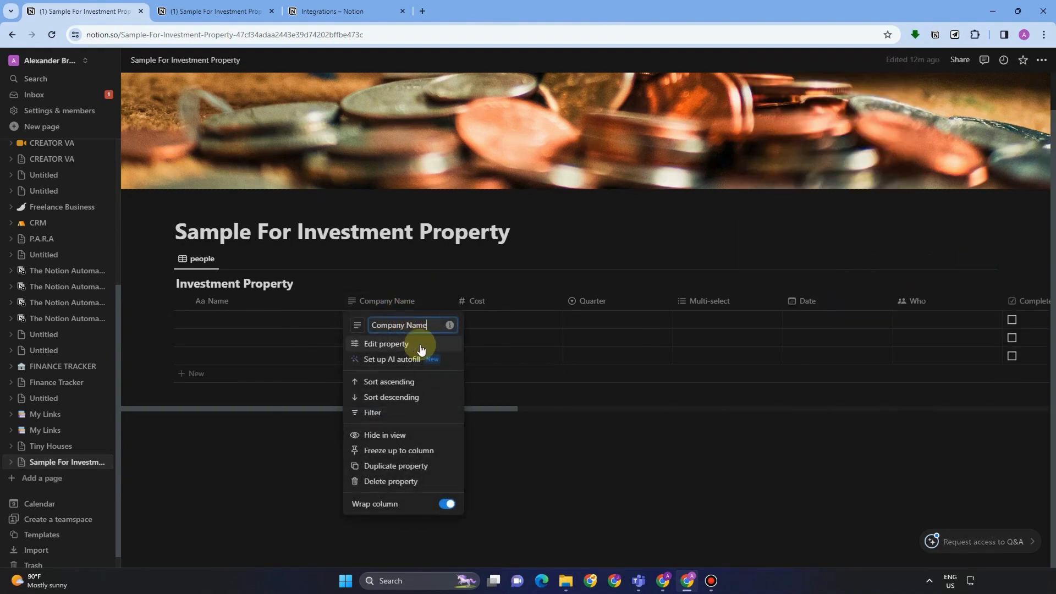
click(430, 274)
Enter the company names The Phil, The House and Celeb Tiny Housse in rows one to three.
click(396, 321)
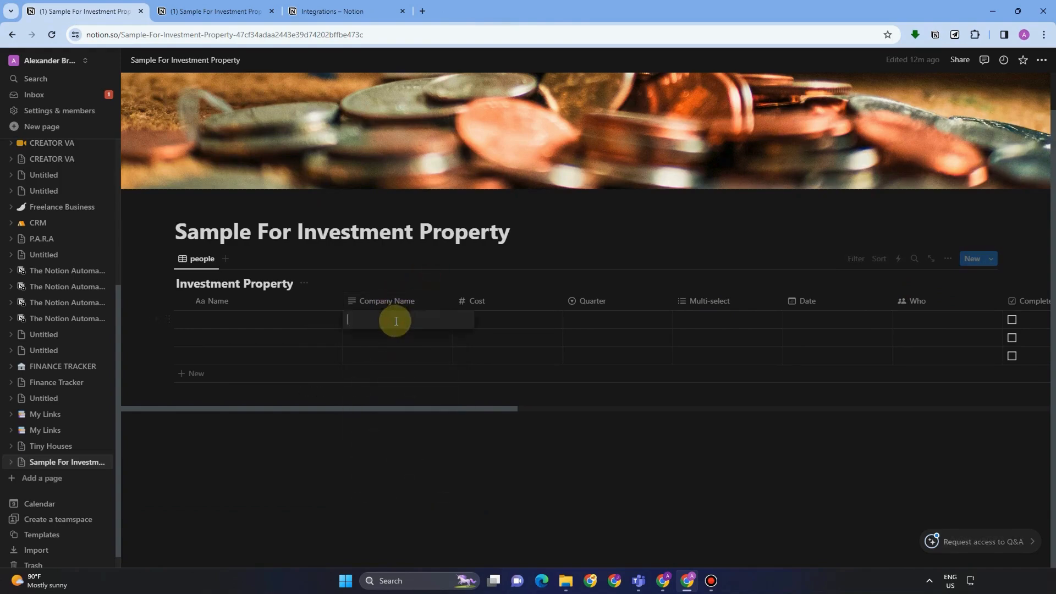
text(The Phi)
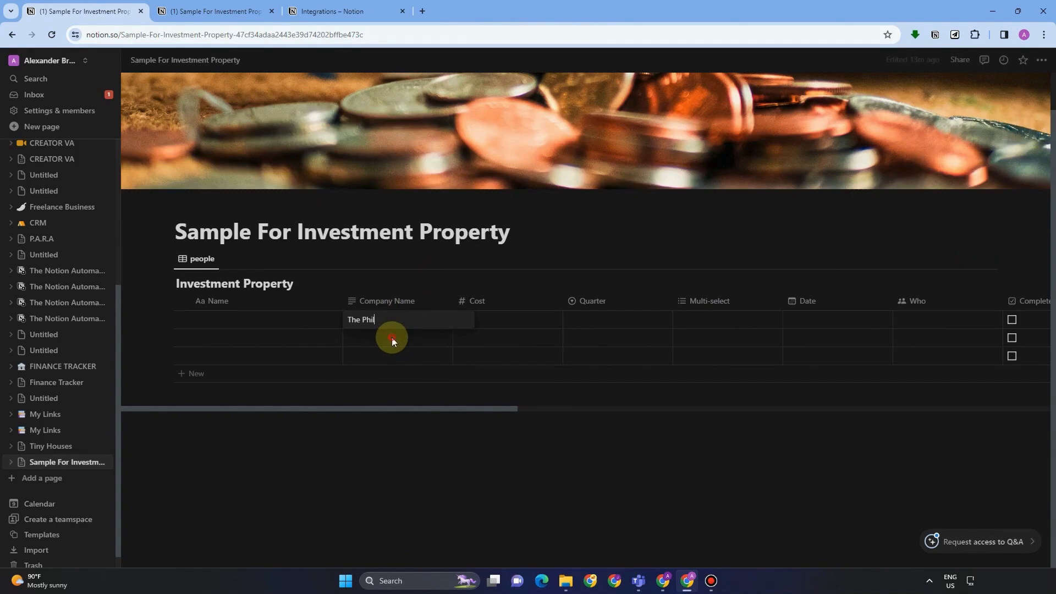
key(Return)
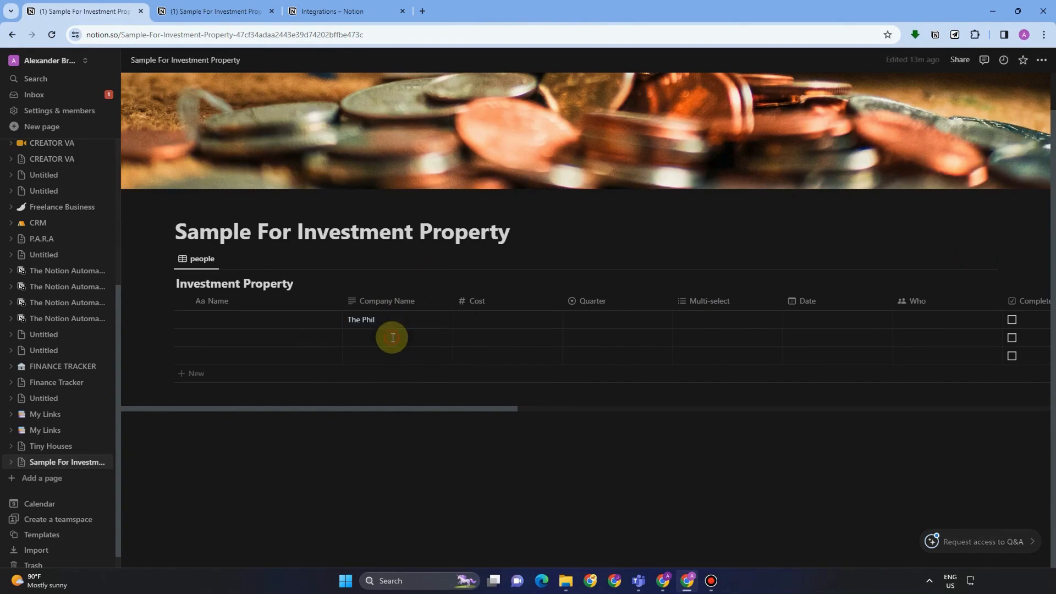
click(393, 337)
text(The House)
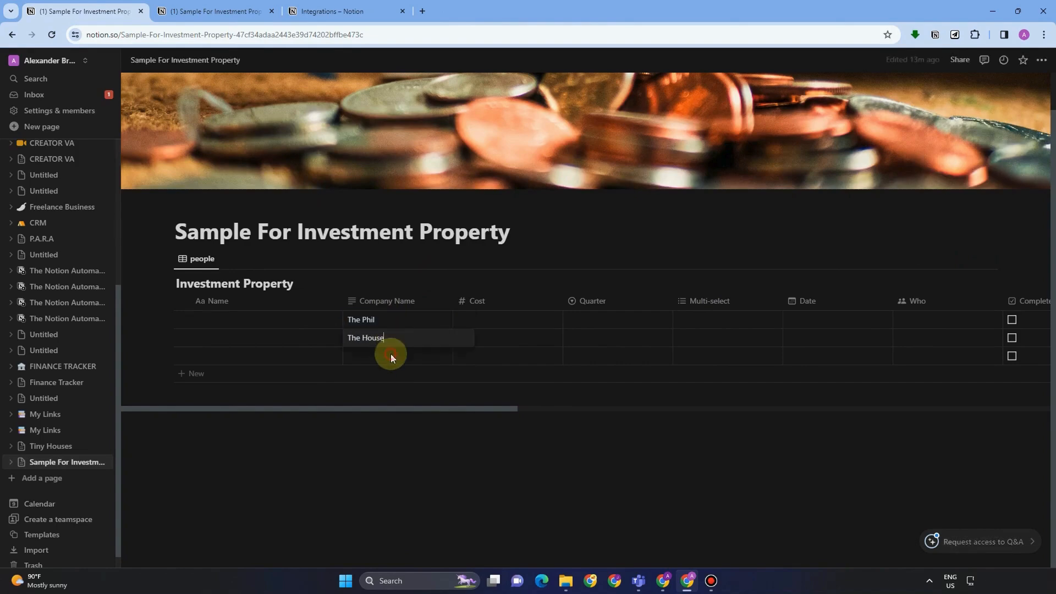
click(391, 354)
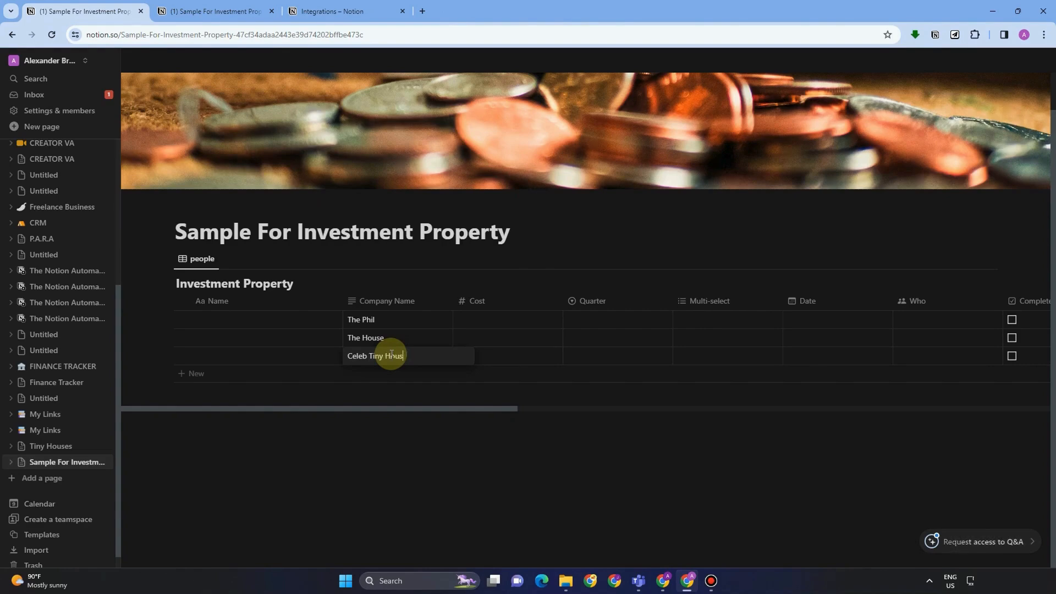
text(se)
key(Escape)
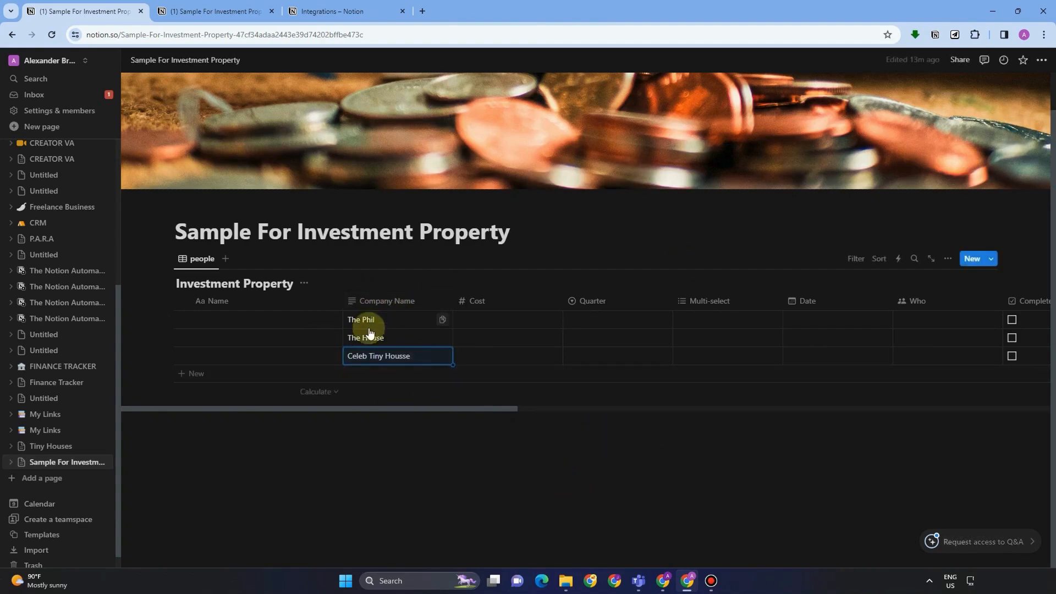
Change the Cost property's type to Number.
click(486, 306)
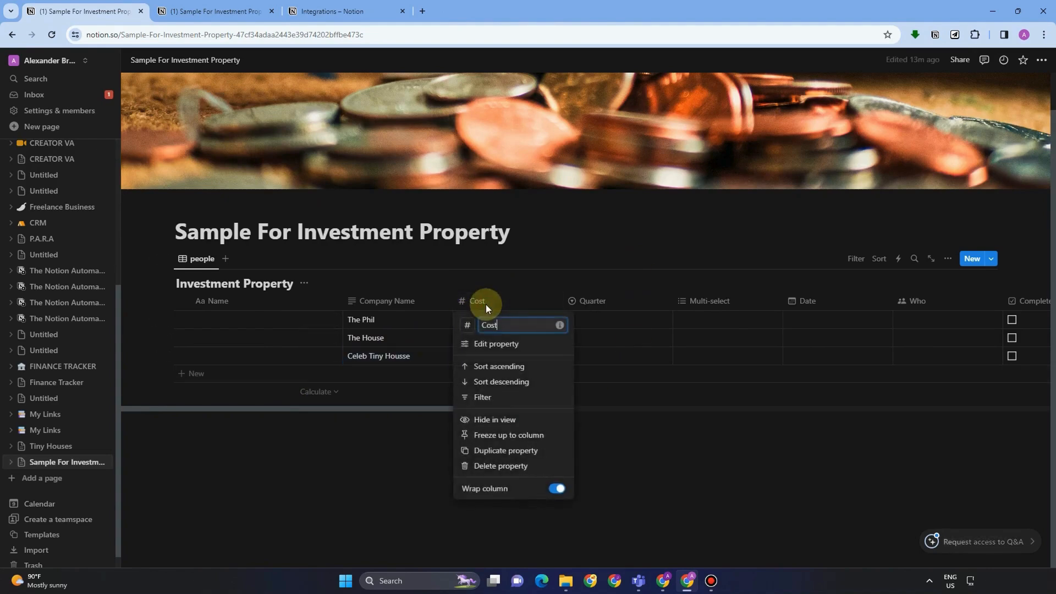
click(494, 344)
click(975, 325)
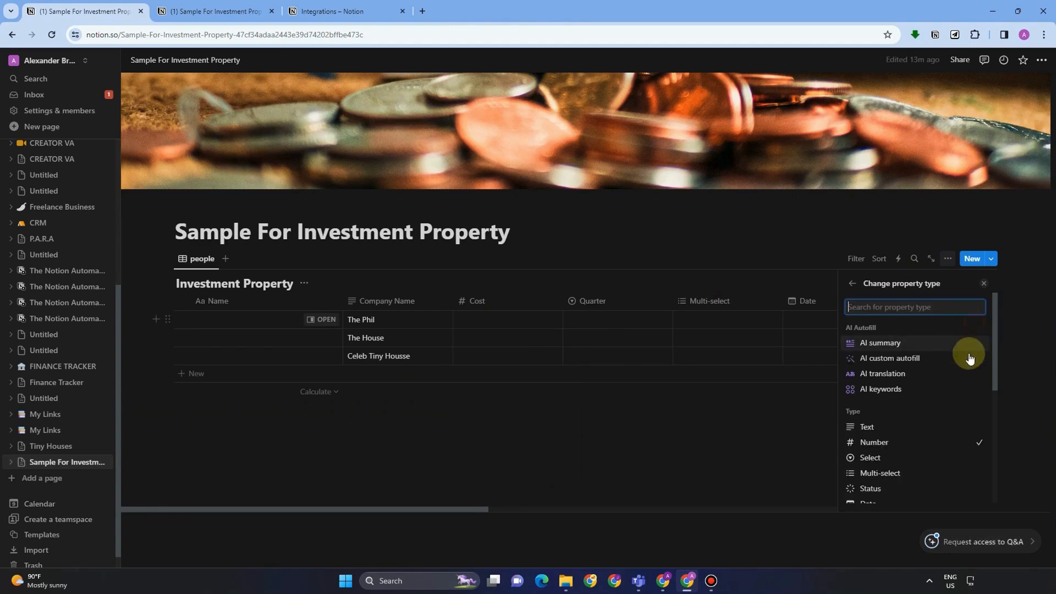
text(Num)
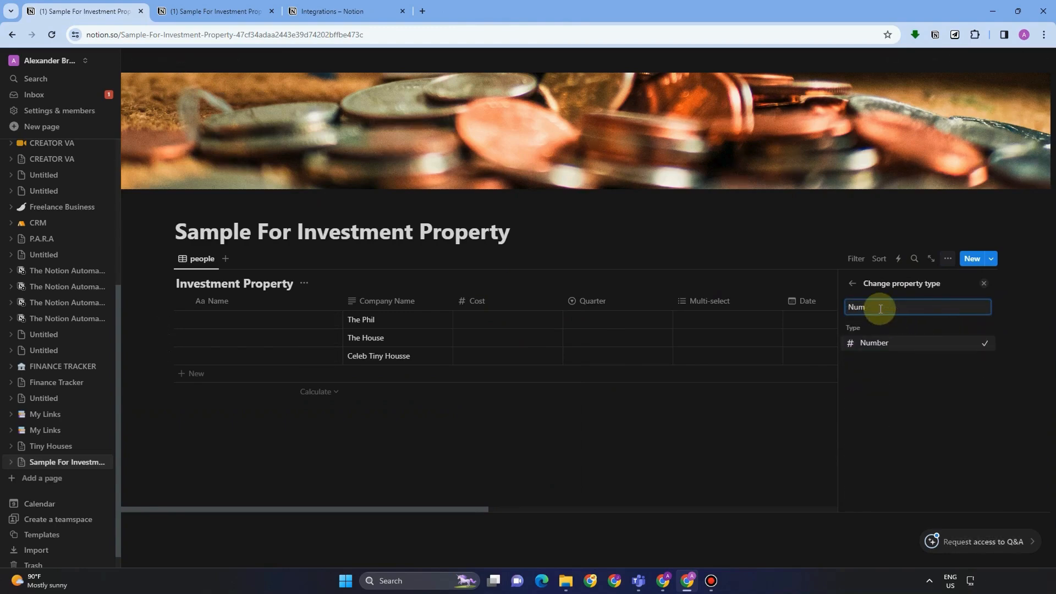
click(886, 343)
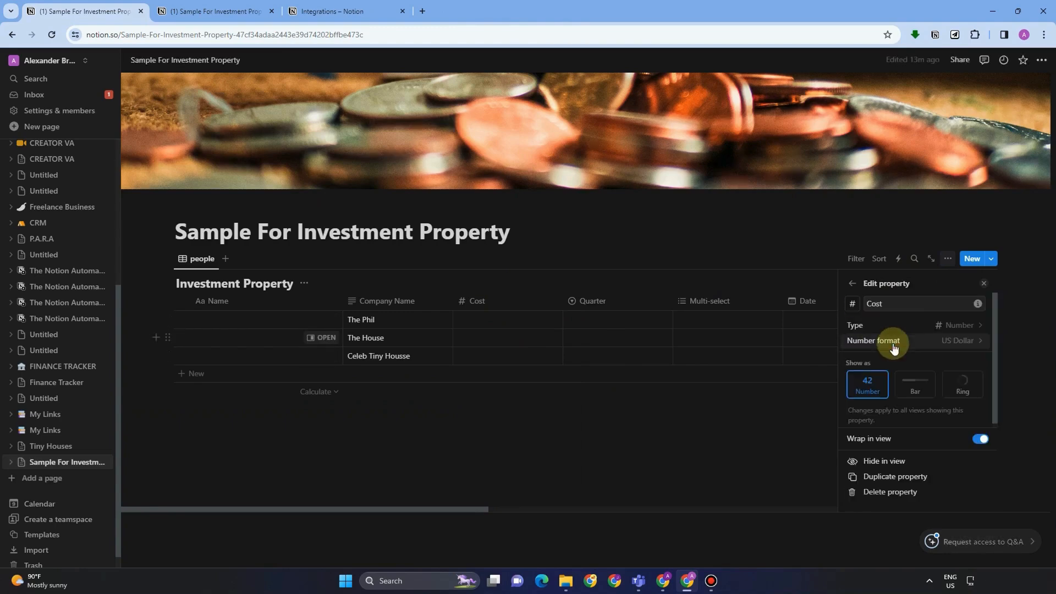
drag(899, 306, 836, 306)
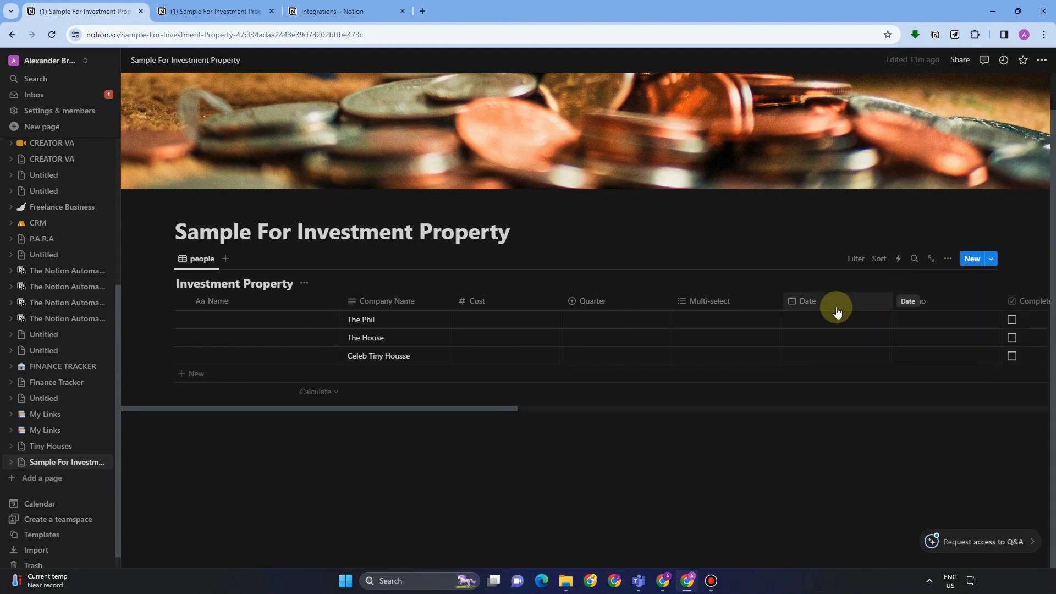
Fix the Cost property name and set its number format to US Dollar.
click(477, 301)
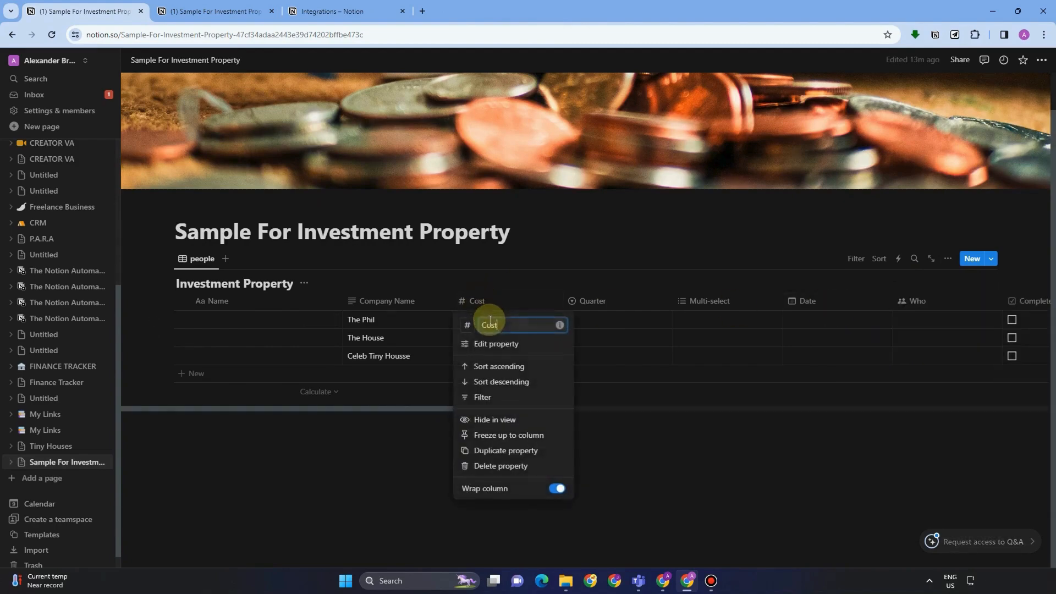
click(498, 344)
click(893, 307)
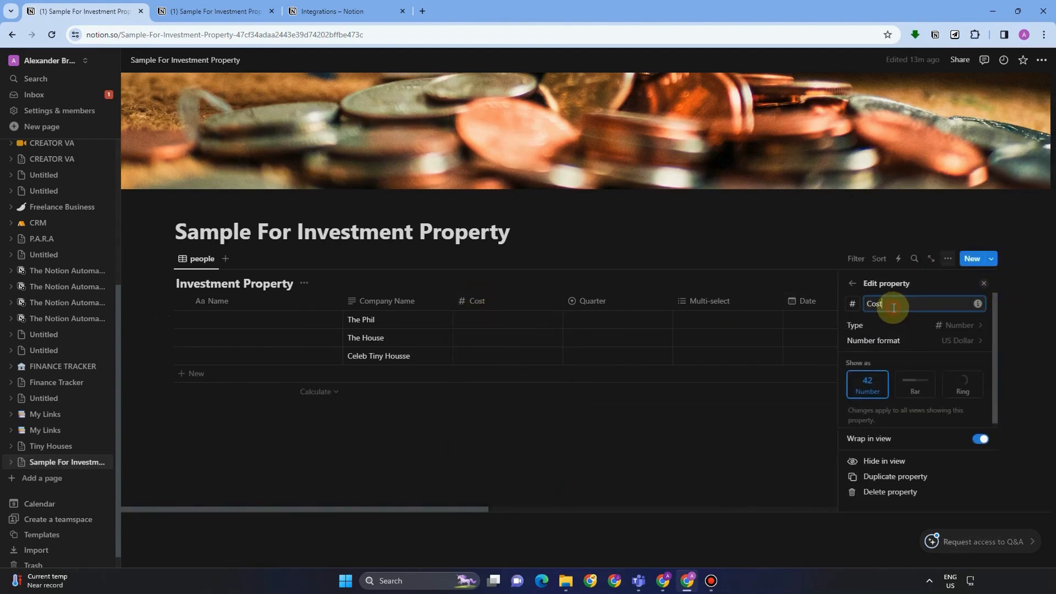
key(BackSpace)
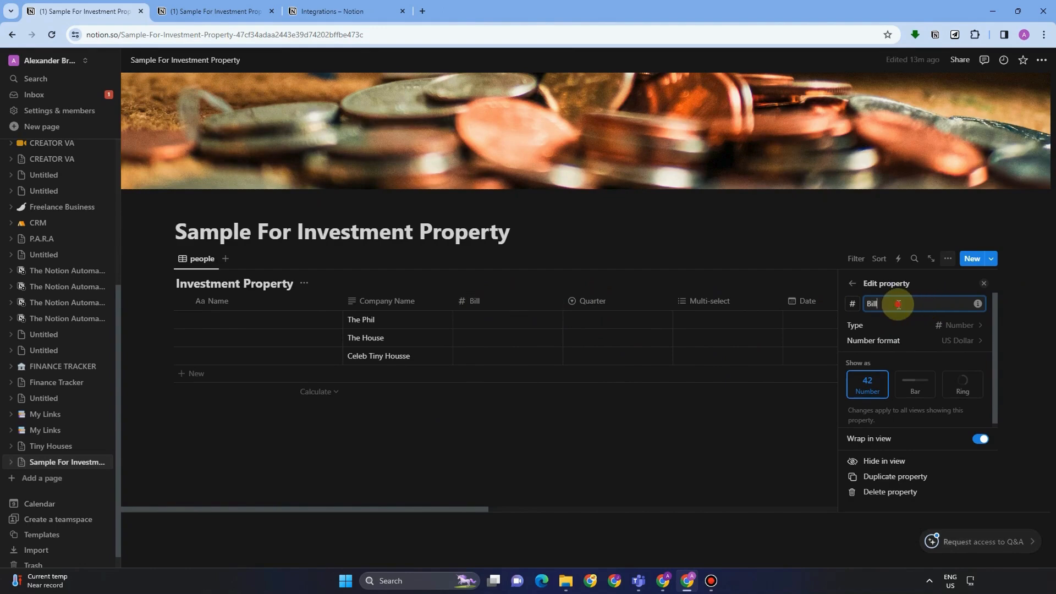
key(BackSpace)
key(BackSpace)
key(BackSpace)
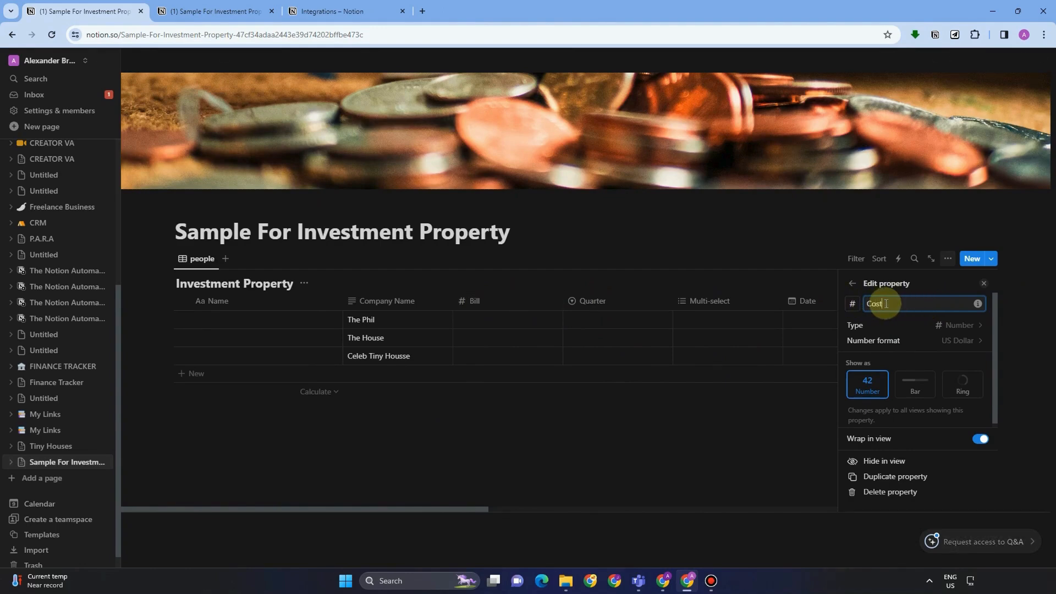
click(875, 340)
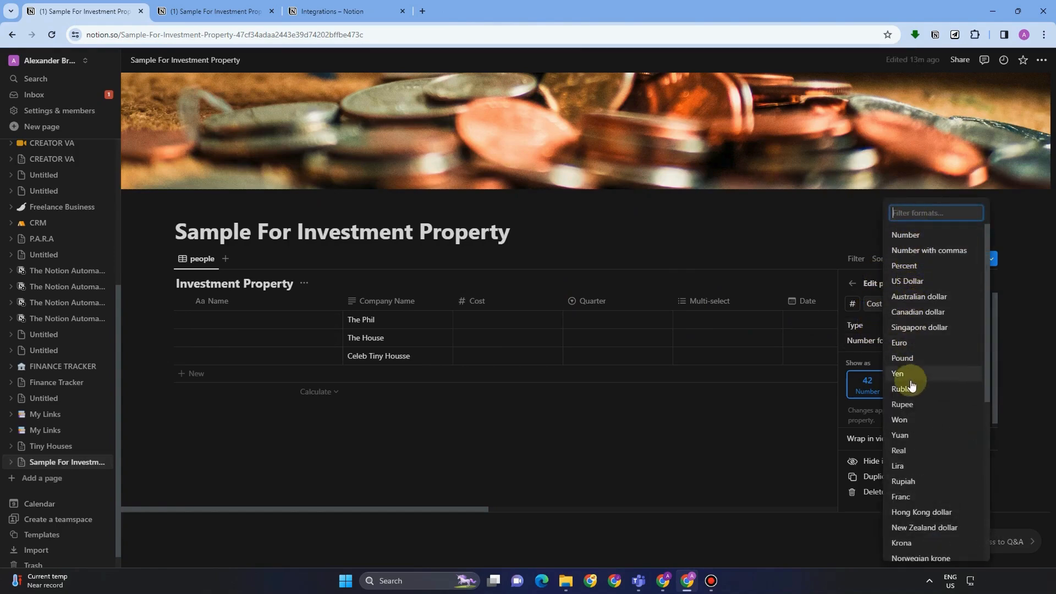
click(491, 324)
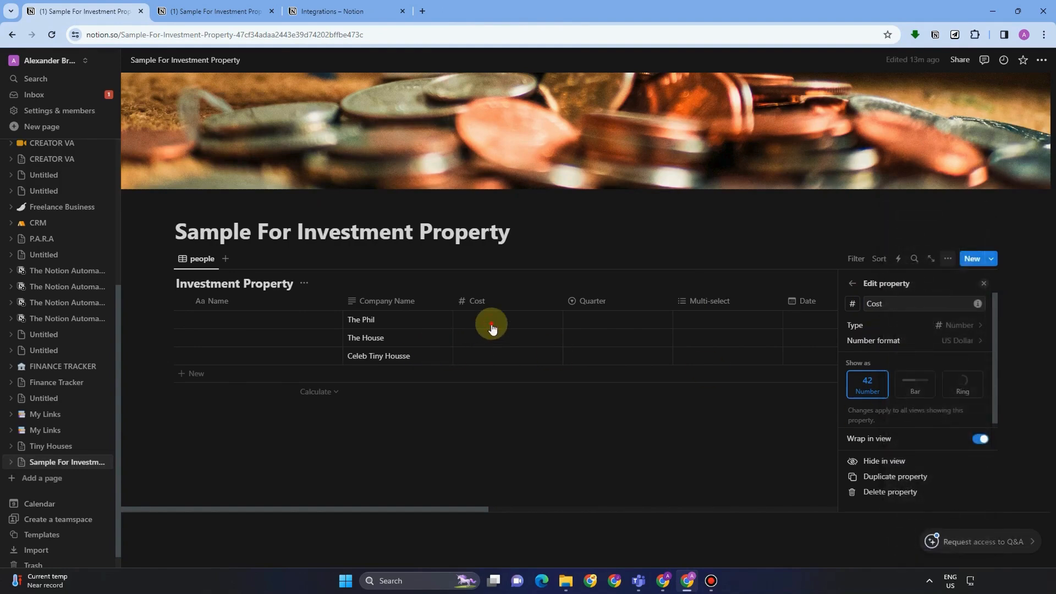
Enter costs of 1,000, 20,000 and 30,000 for the three properties.
click(492, 324)
text(1000)
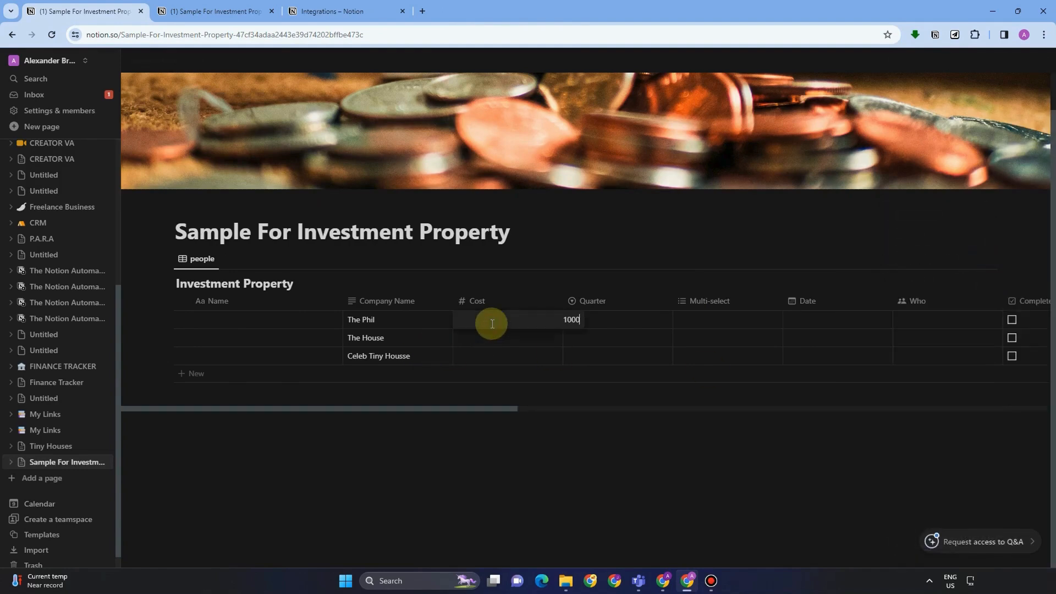
key(Return)
text(20,000)
key(Return)
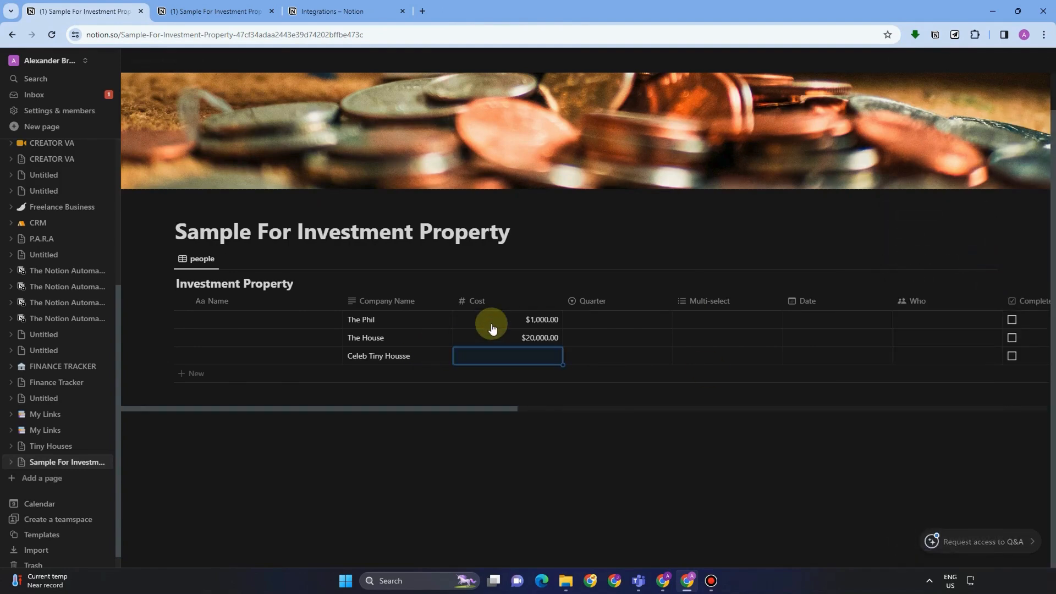
text(30000)
key(Return)
Change Quarter's type to Select and add the options Low, Medium and High.
click(597, 300)
click(605, 341)
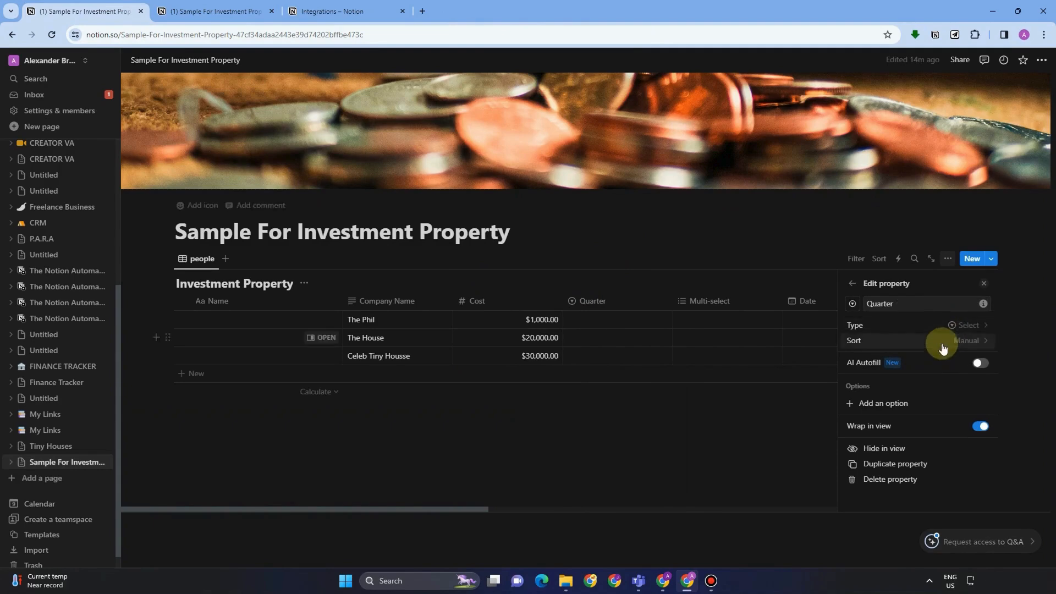
click(907, 325)
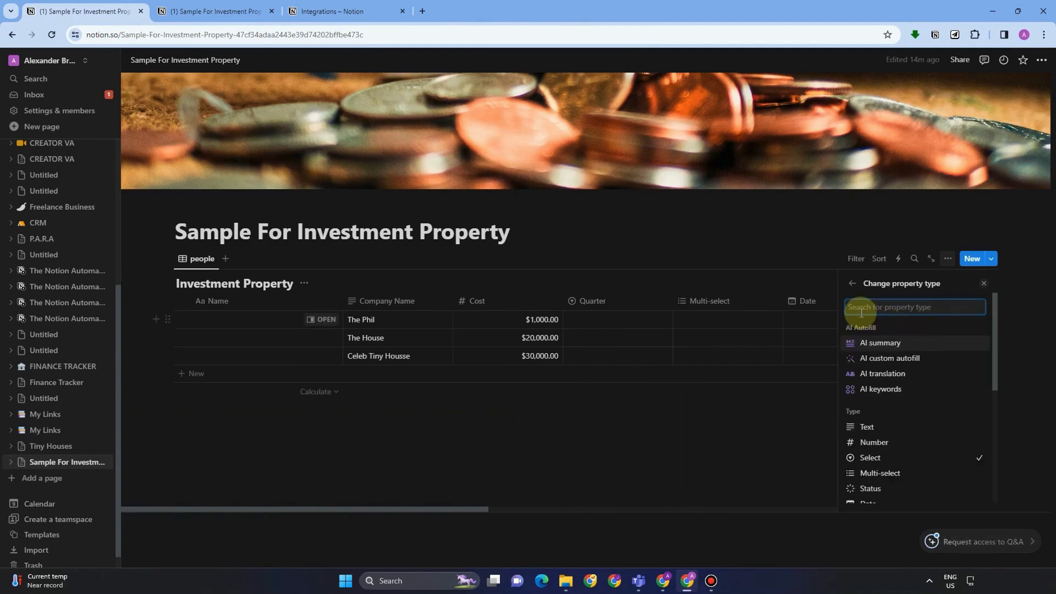
text(Se)
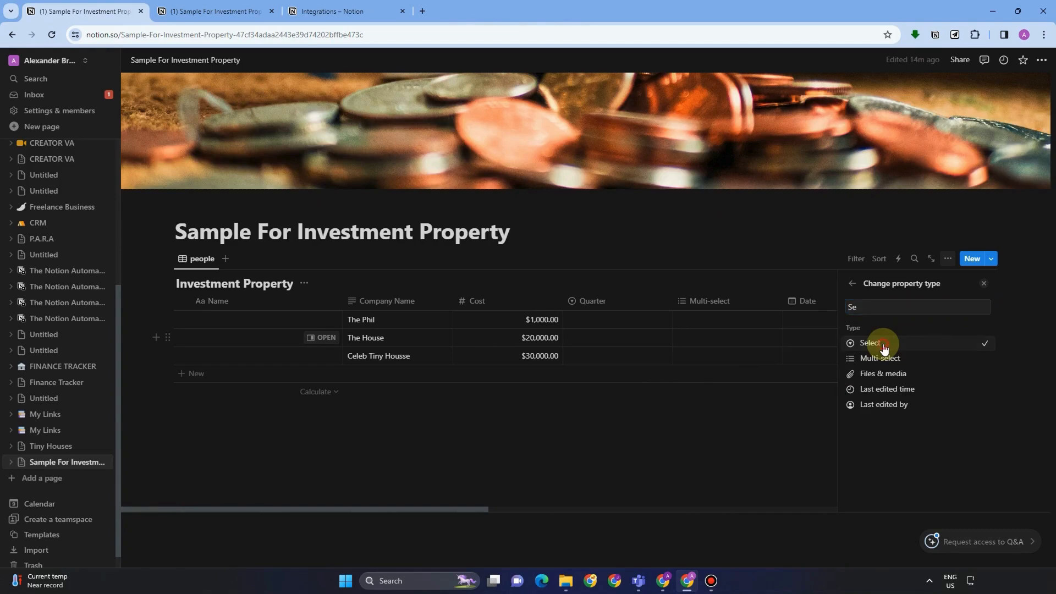
click(882, 345)
click(880, 406)
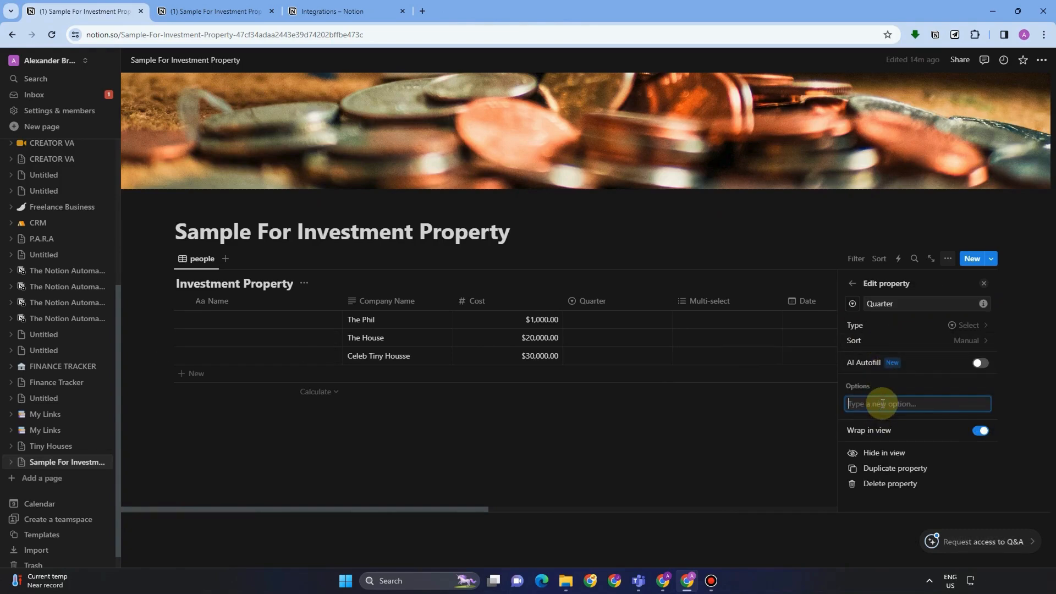
text(High)
key(Return)
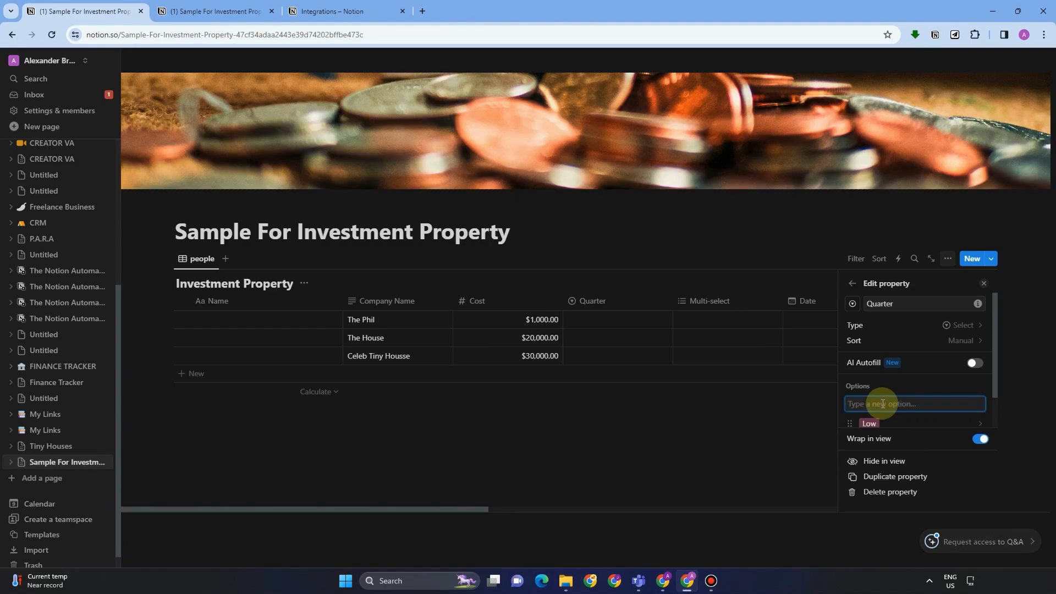
scroll(919, 372, down, 2)
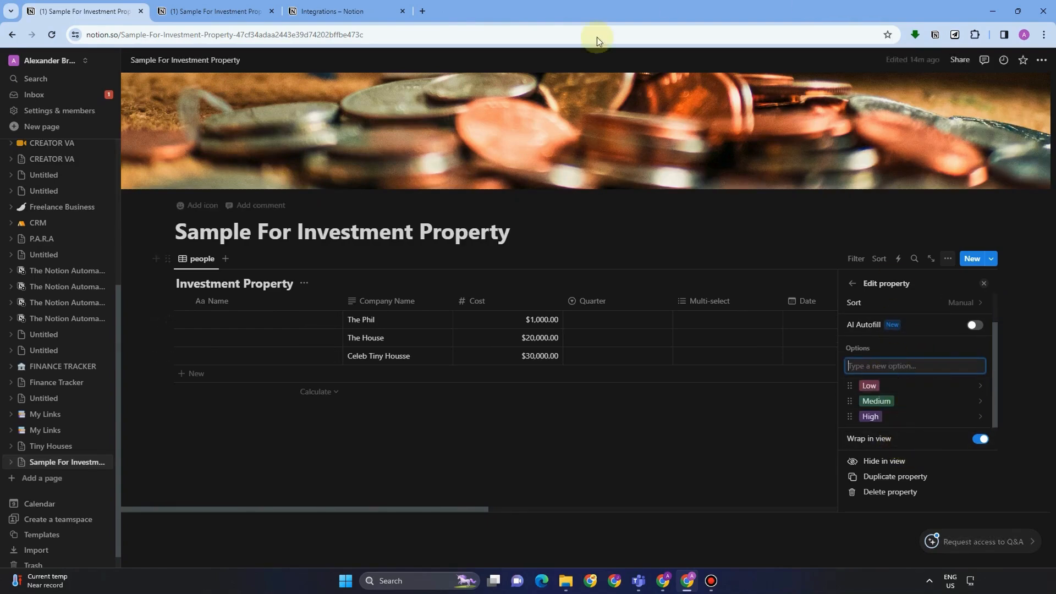
Set Quarter to Low for The Phil, Medium for The House, High for Celeb Tiny Housse.
click(614, 324)
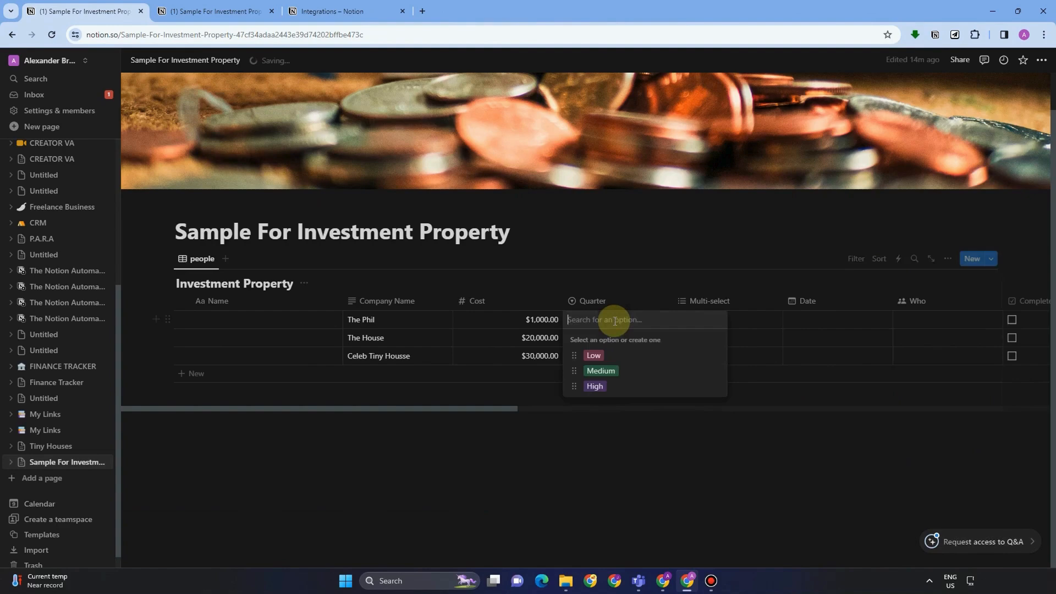
click(593, 355)
click(602, 340)
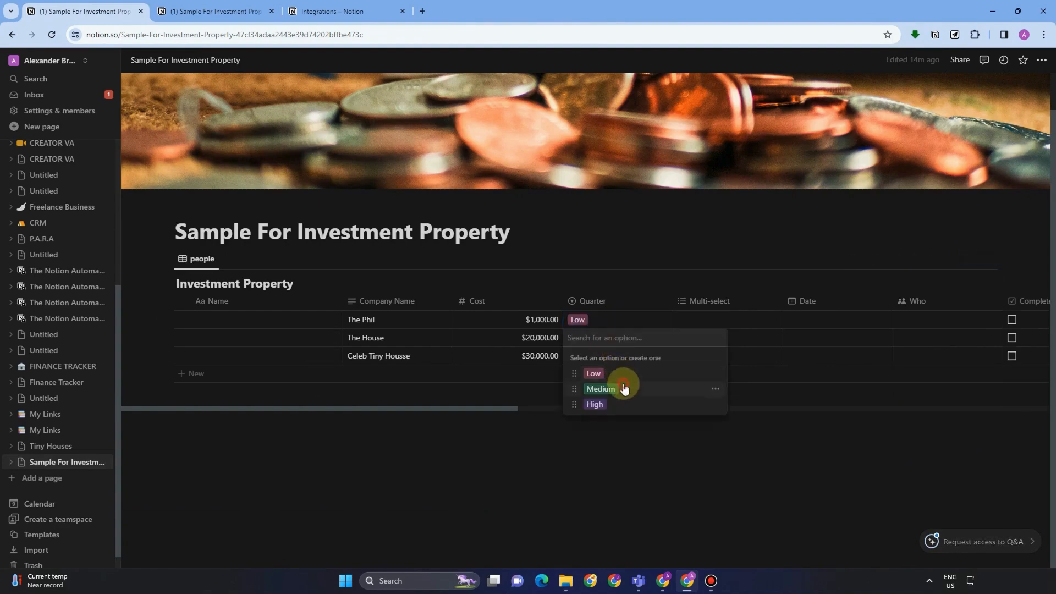
click(616, 388)
click(602, 356)
key(Down)
key(Down)
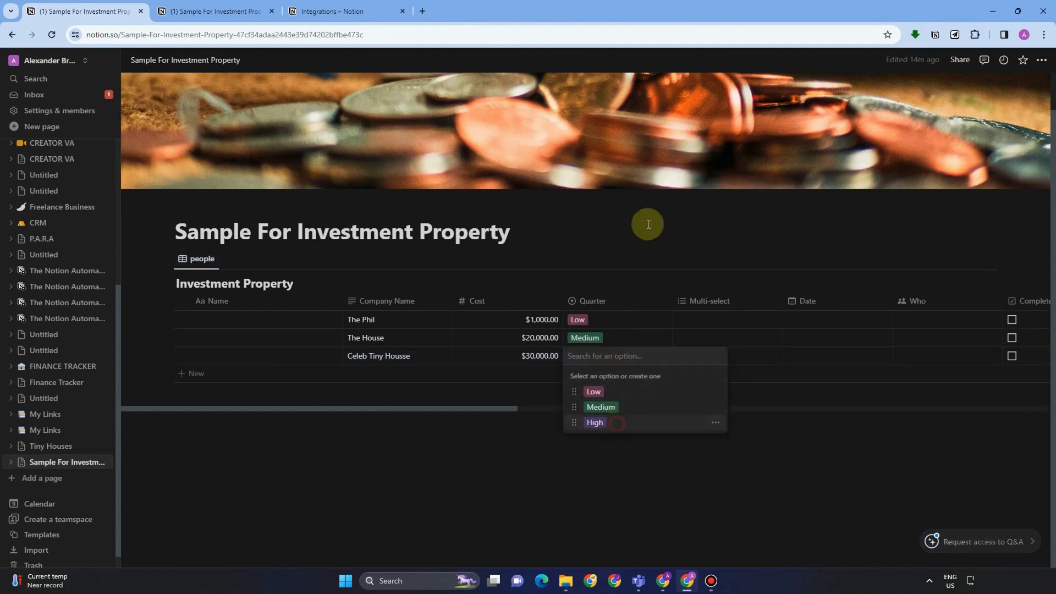
key(Return)
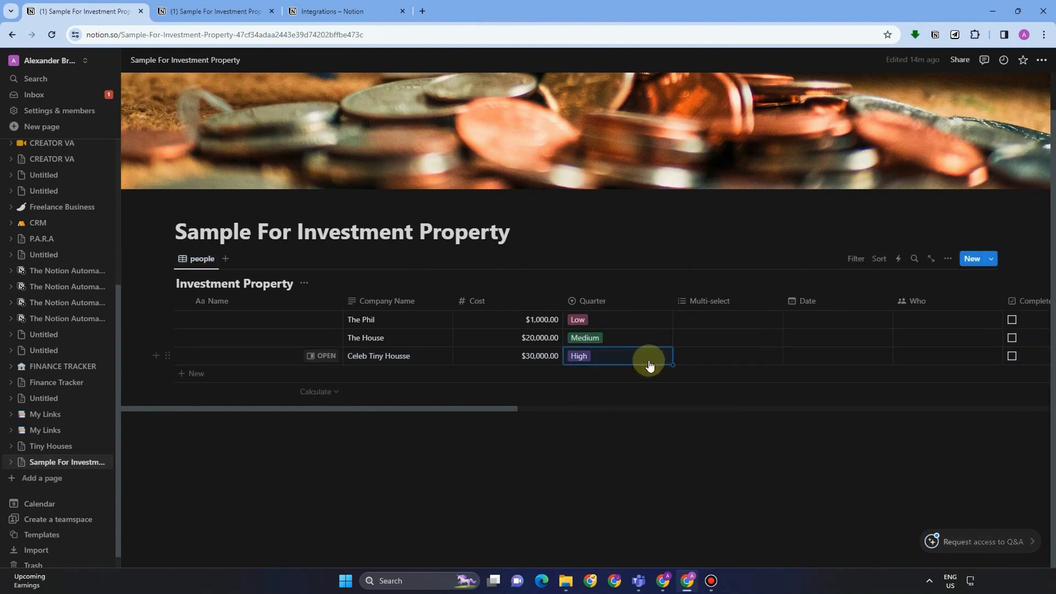
click(711, 302)
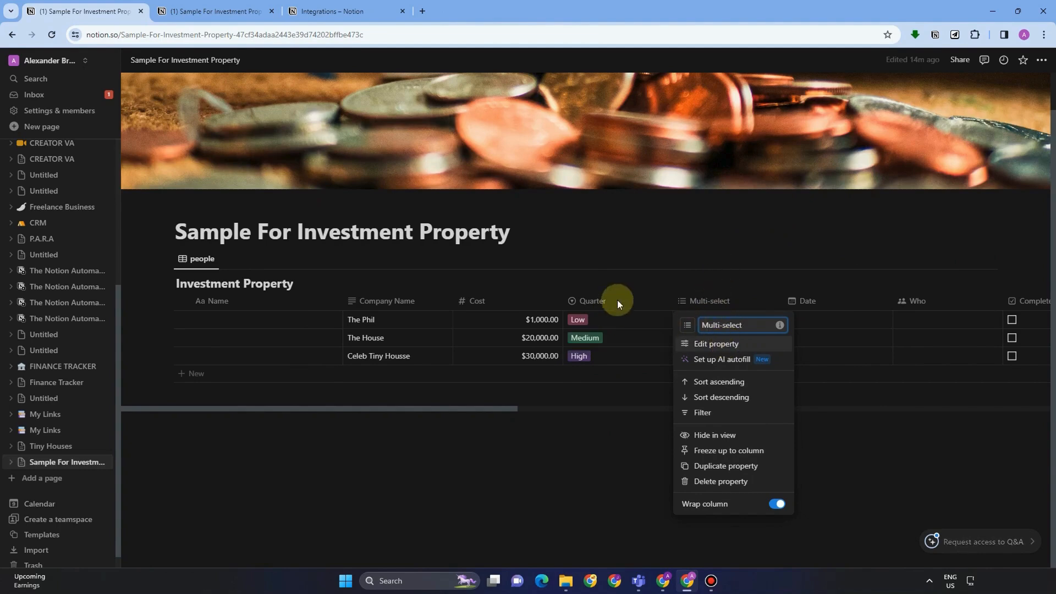
Add Low, Medium and High as options in the Multi-select property settings.
click(698, 318)
click(699, 320)
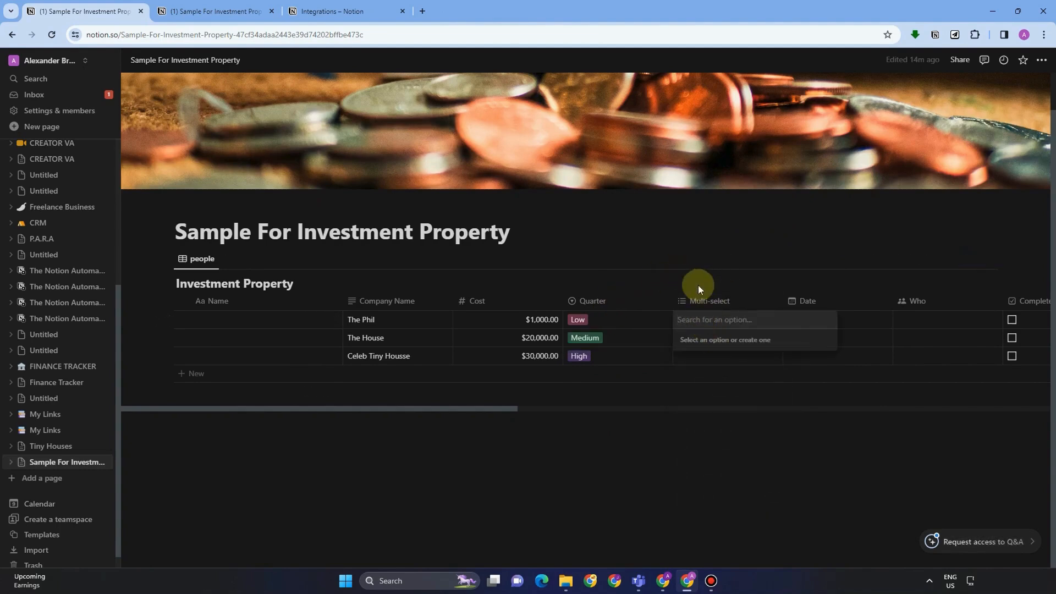
click(707, 302)
click(715, 301)
click(715, 342)
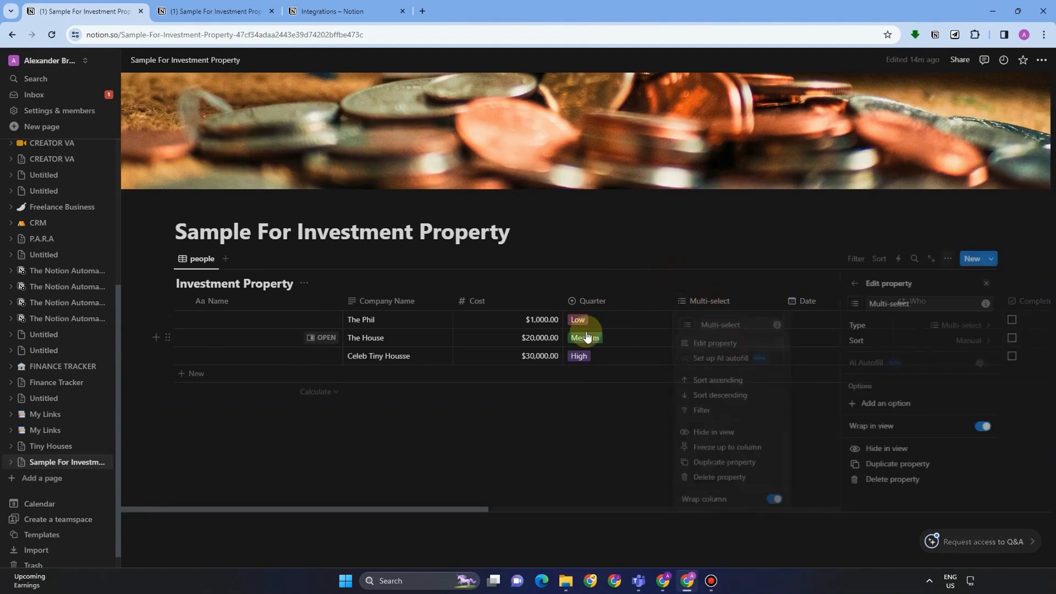
click(886, 404)
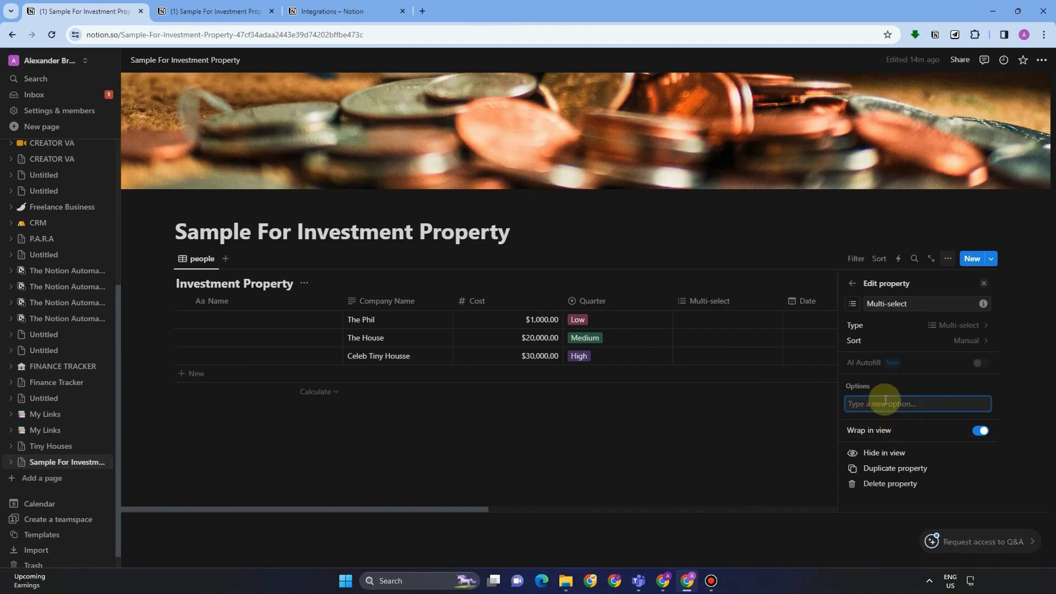
text(High)
key(Return)
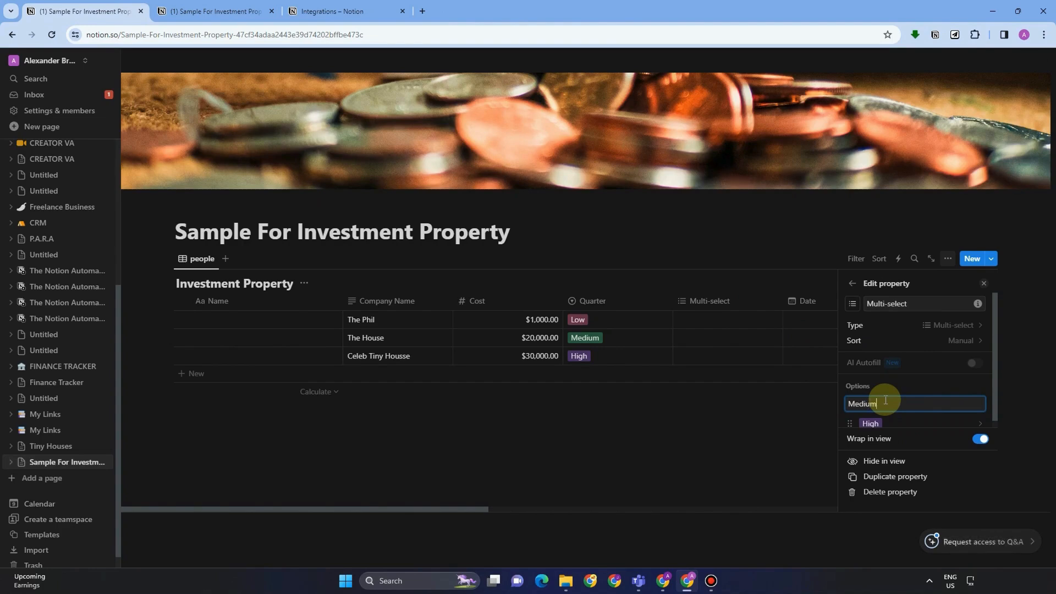
click(707, 302)
click(706, 313)
click(706, 319)
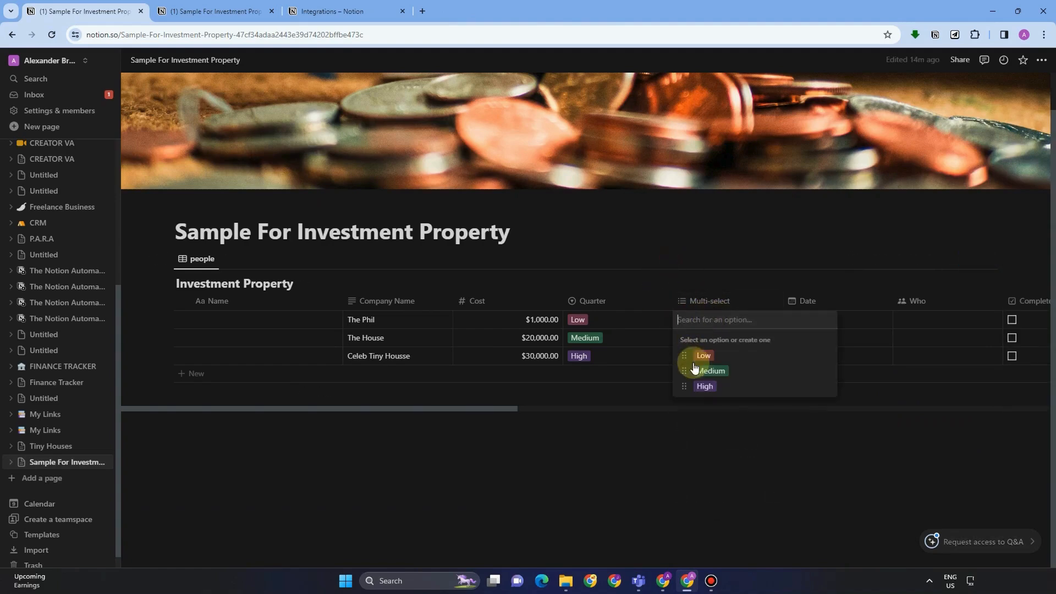
Tag The Phil with Low and Medium, and The House with Medium and High.
click(704, 356)
click(710, 371)
click(715, 285)
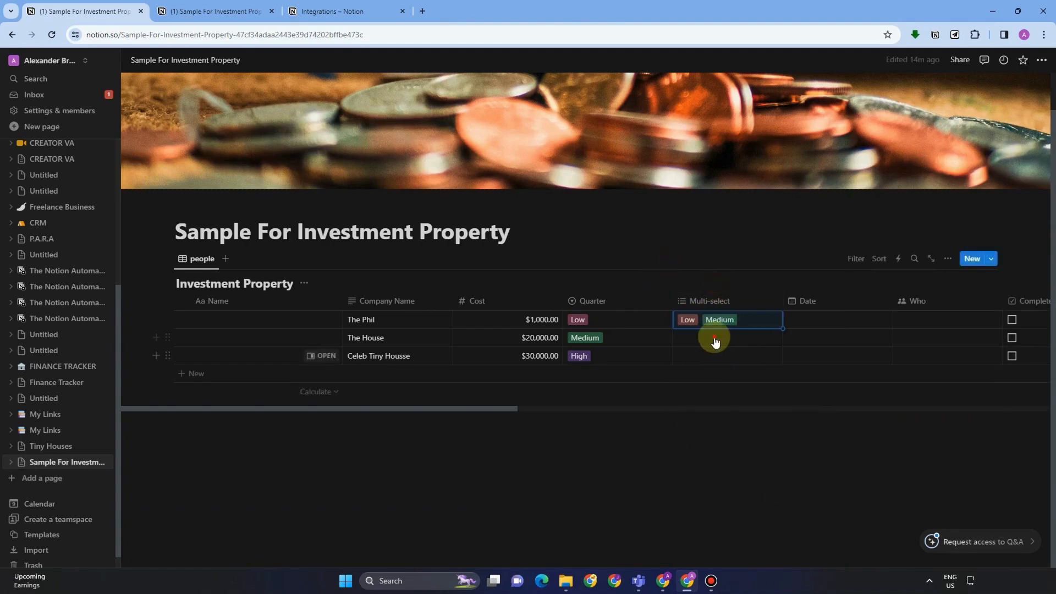
click(712, 338)
click(710, 389)
click(706, 268)
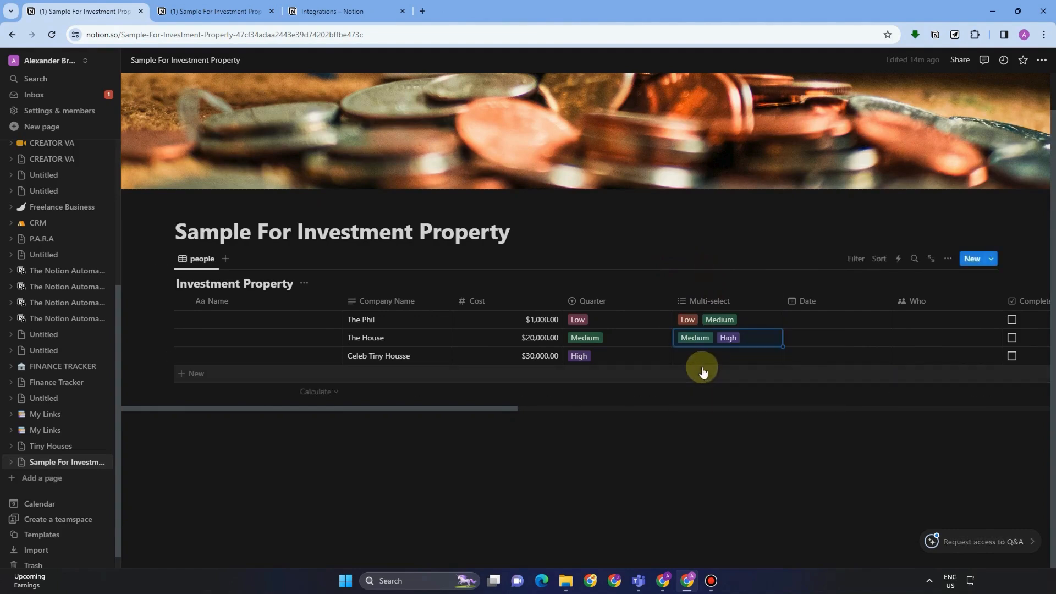
click(702, 370)
Tag Celeb Tiny Housse with Low, Medium and High.
click(702, 359)
click(702, 362)
click(703, 392)
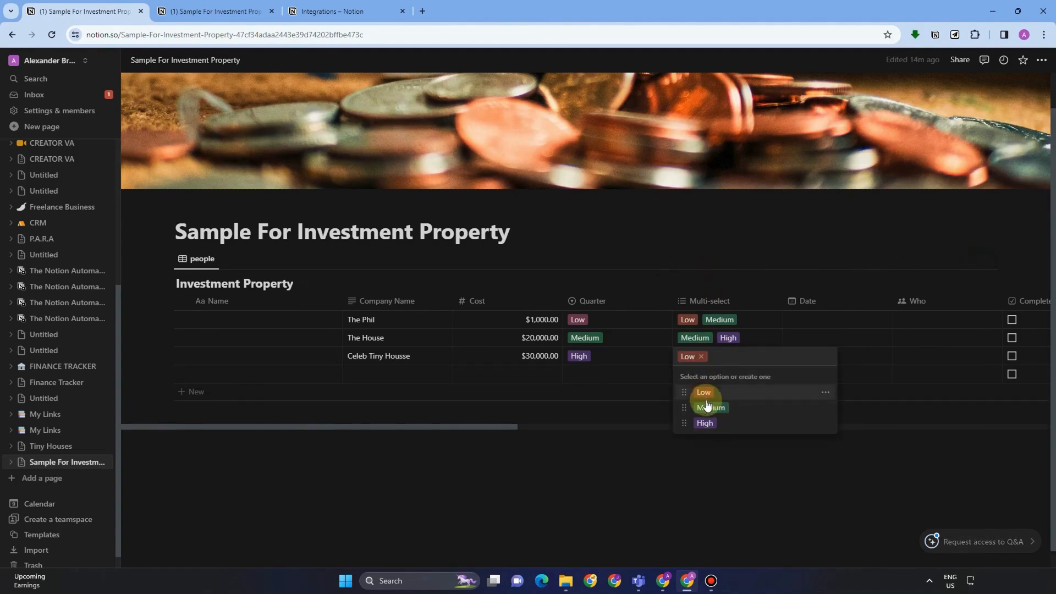
click(711, 407)
click(704, 422)
click(728, 154)
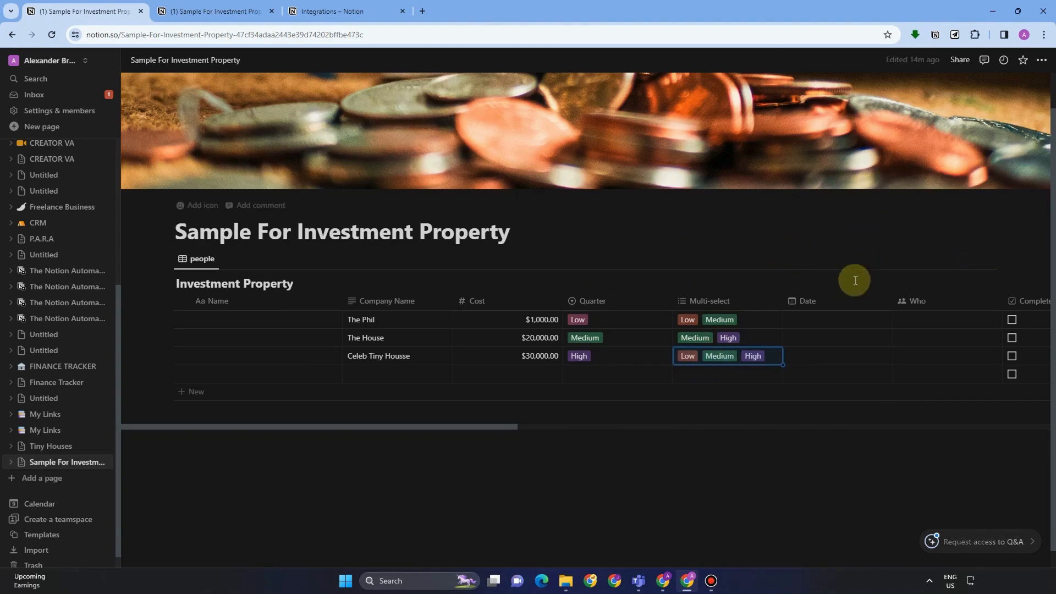
click(808, 301)
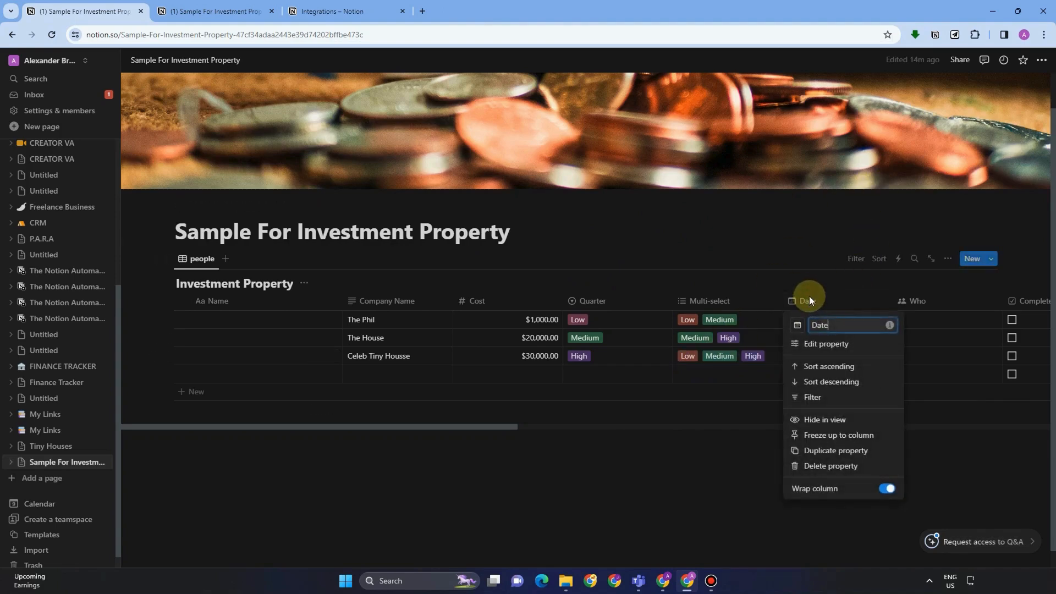
click(829, 344)
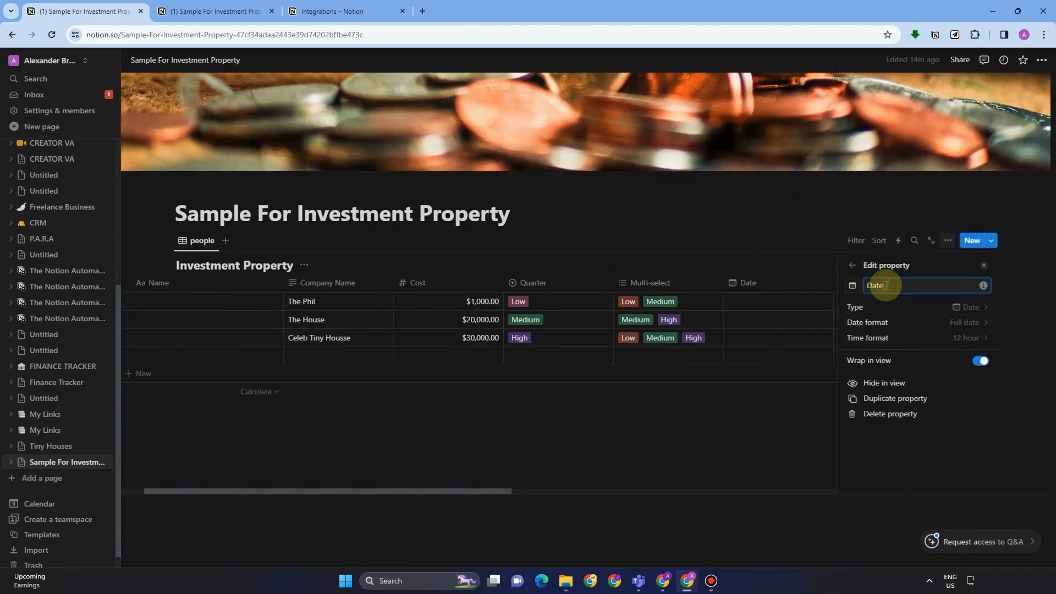
click(937, 339)
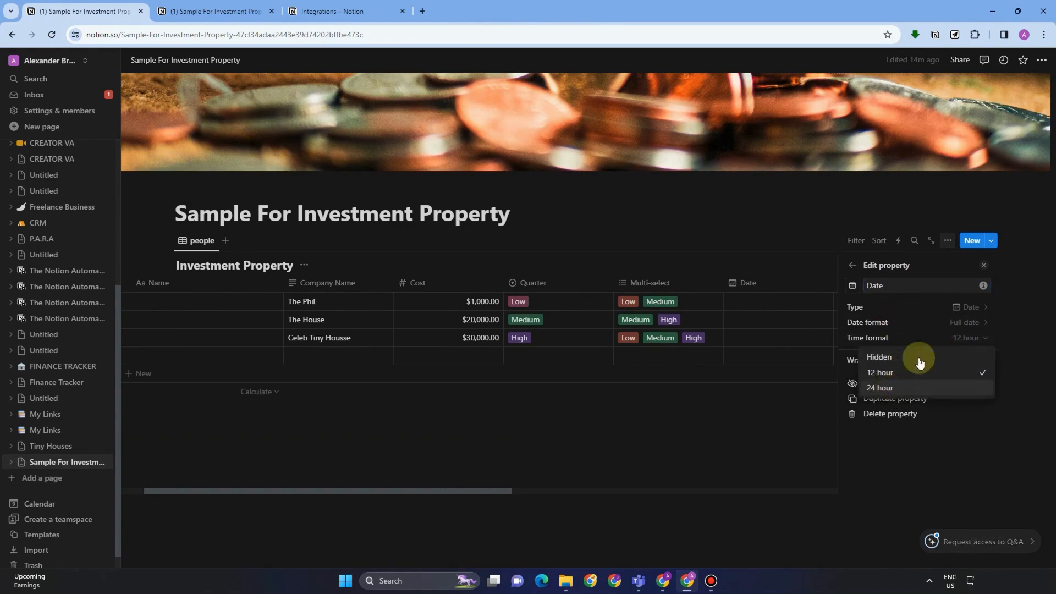
click(949, 320)
click(953, 321)
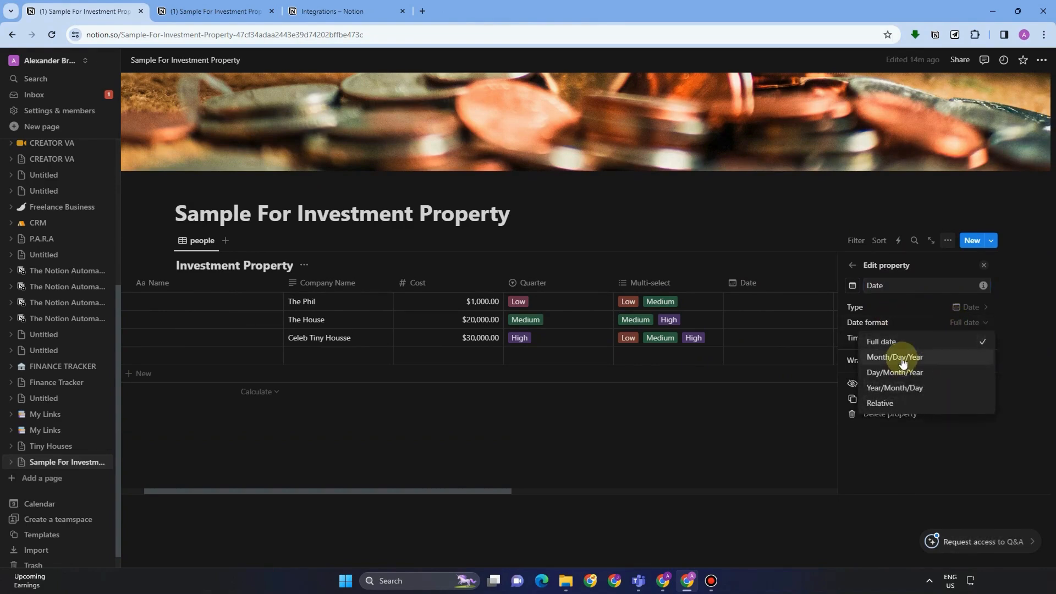
click(791, 205)
click(789, 302)
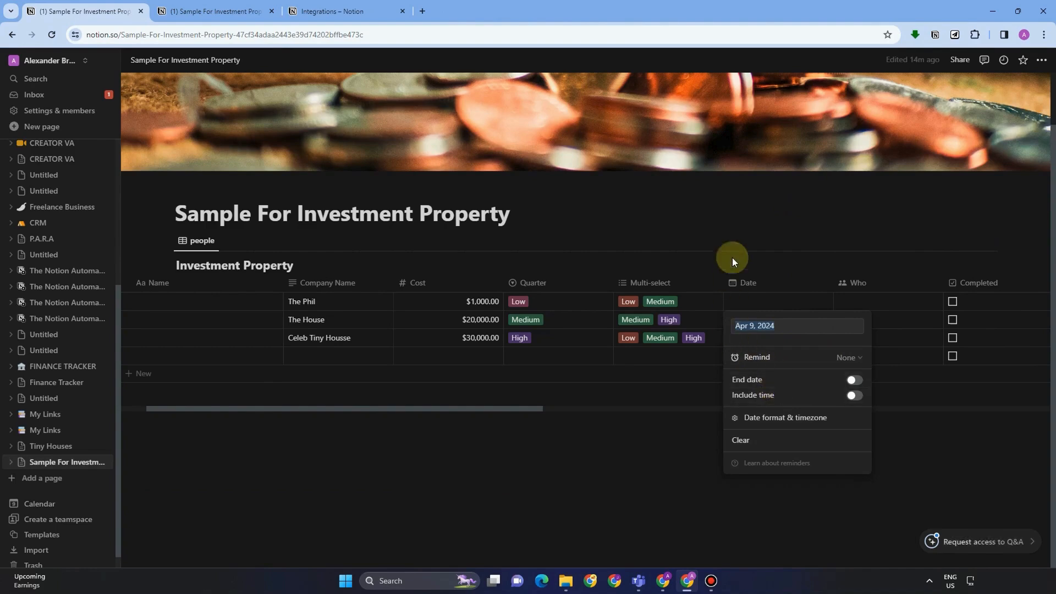
click(751, 316)
click(754, 318)
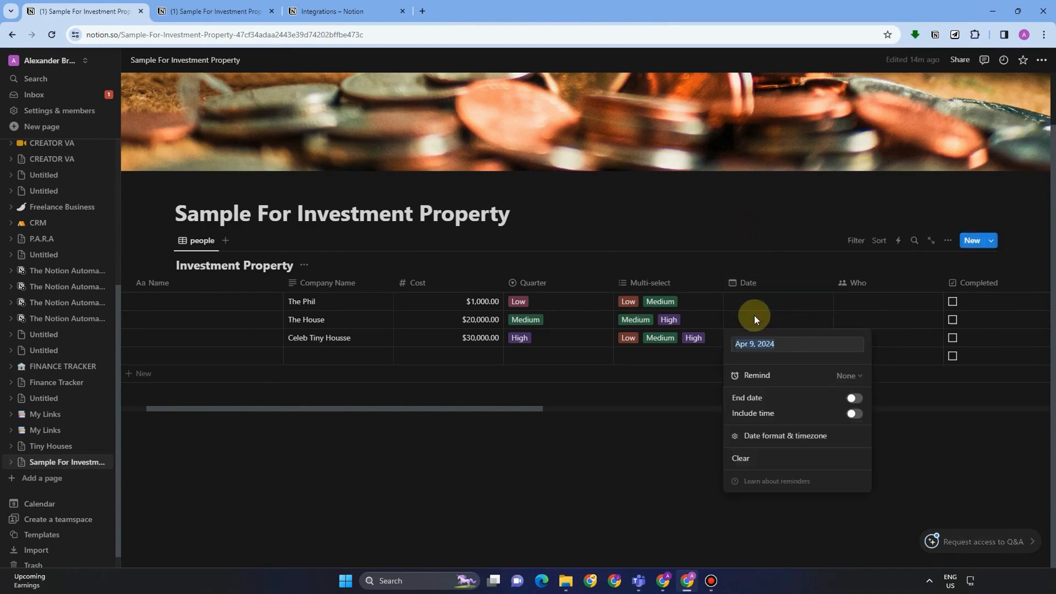
click(759, 375)
click(768, 342)
key(Escape)
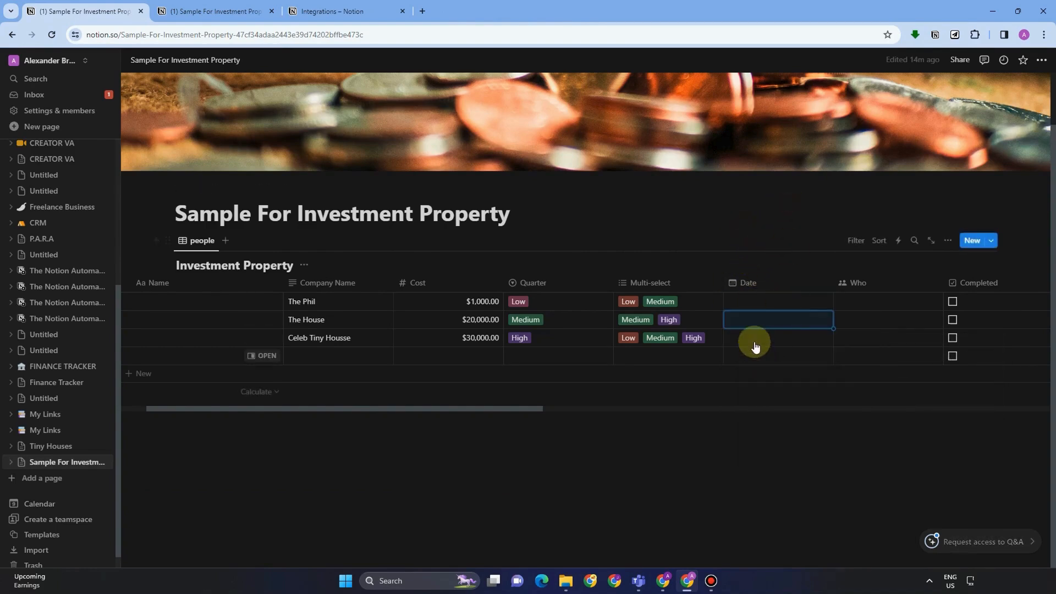
click(753, 337)
key(Escape)
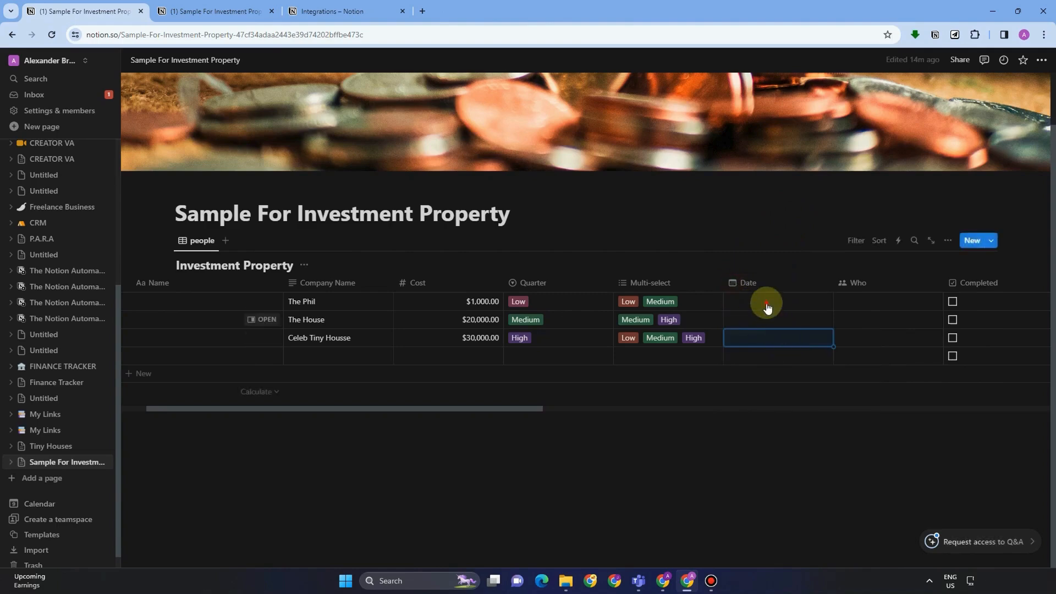
click(766, 302)
key(Escape)
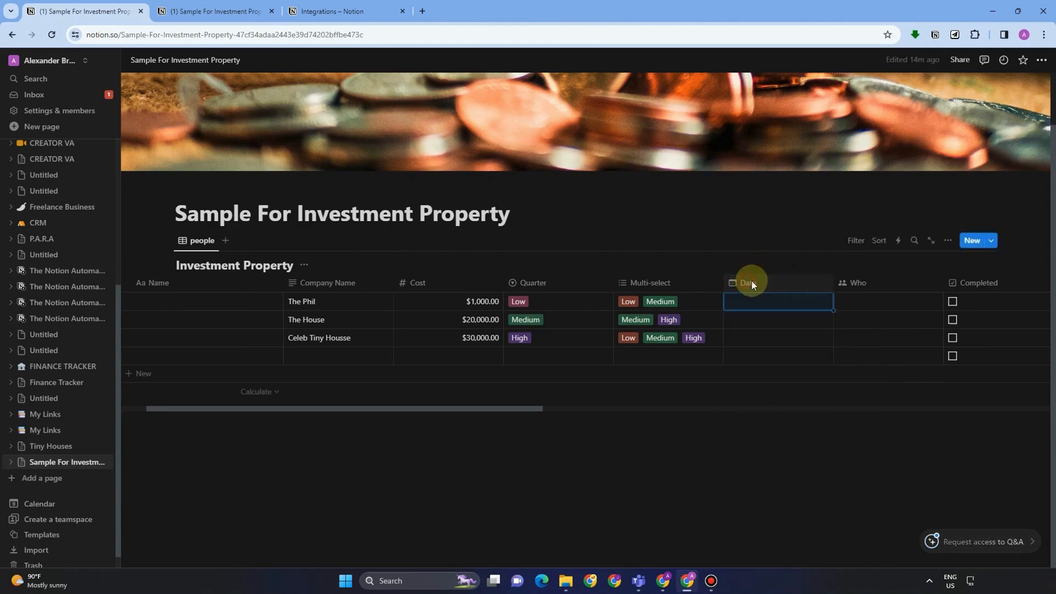
click(751, 282)
click(786, 328)
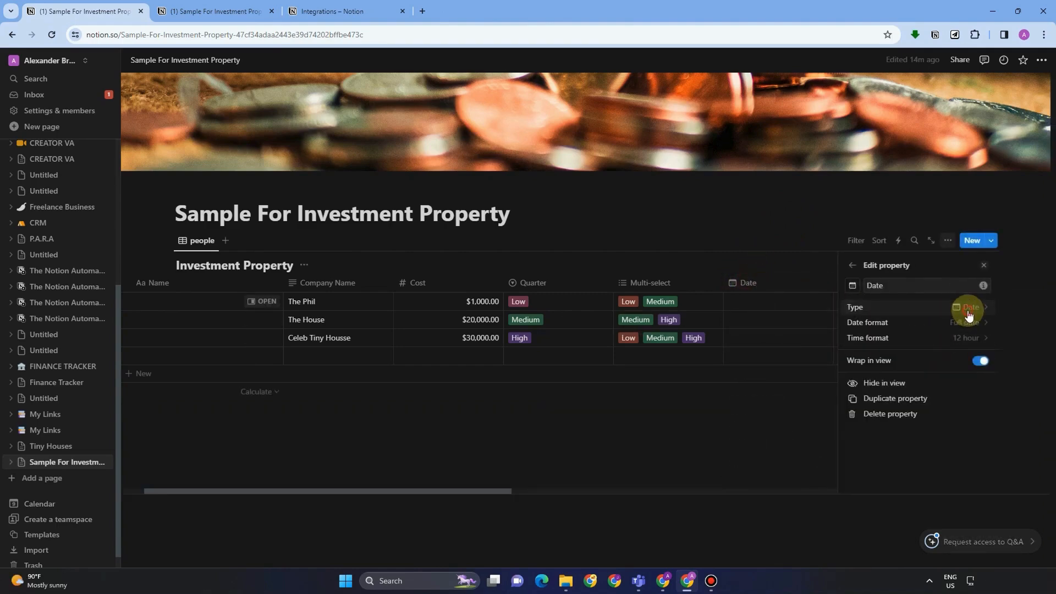
click(959, 309)
click(858, 268)
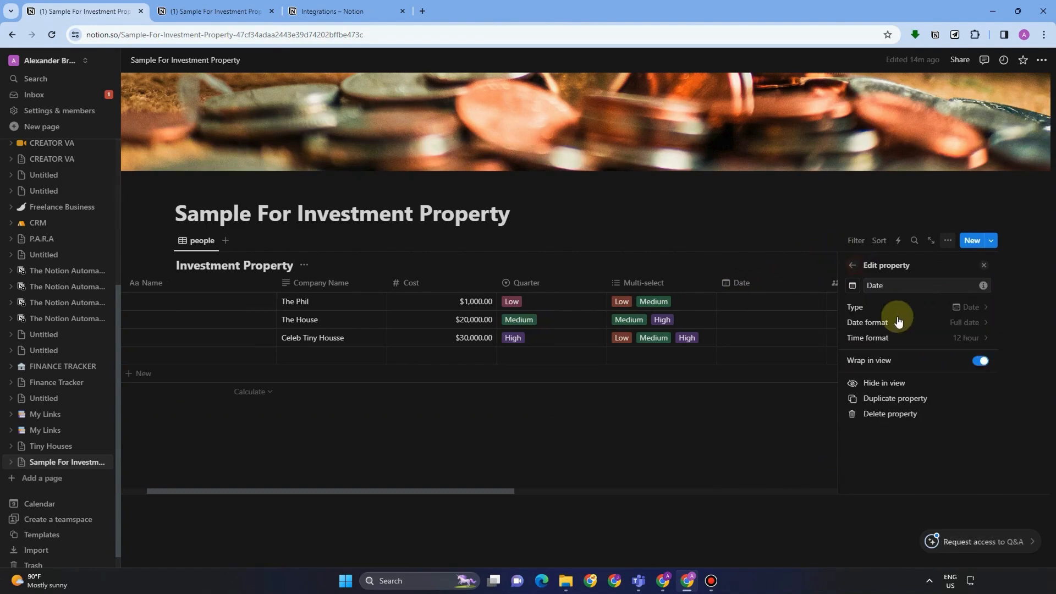
click(943, 323)
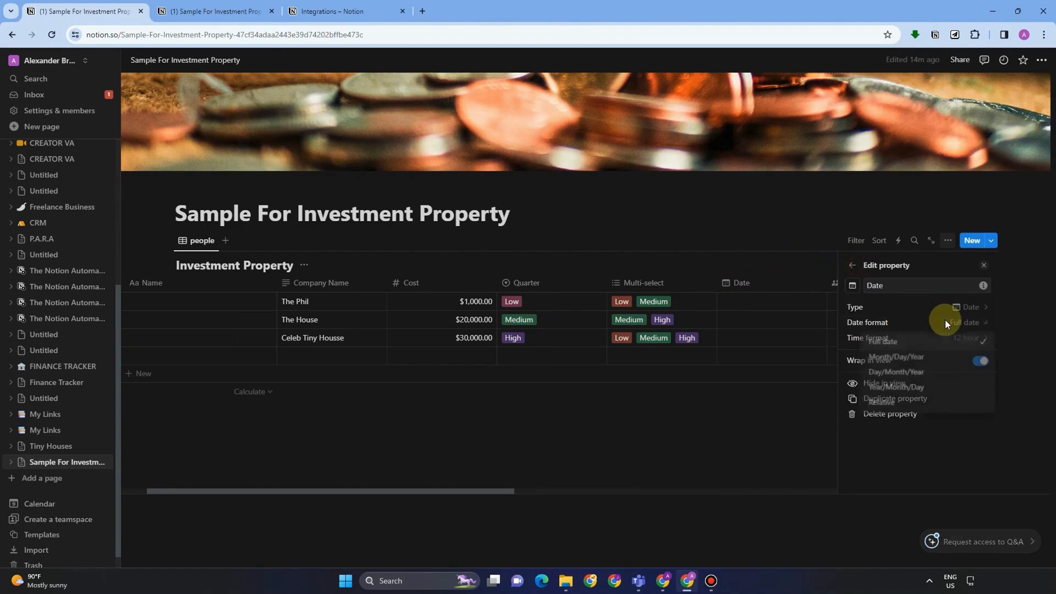
click(907, 344)
click(740, 298)
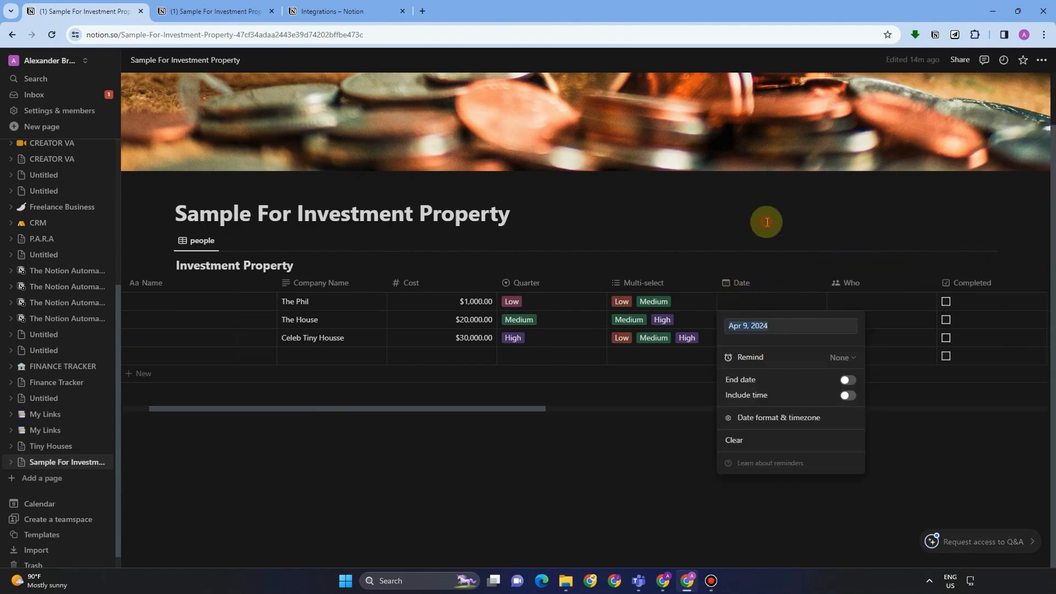
key(Escape)
click(853, 302)
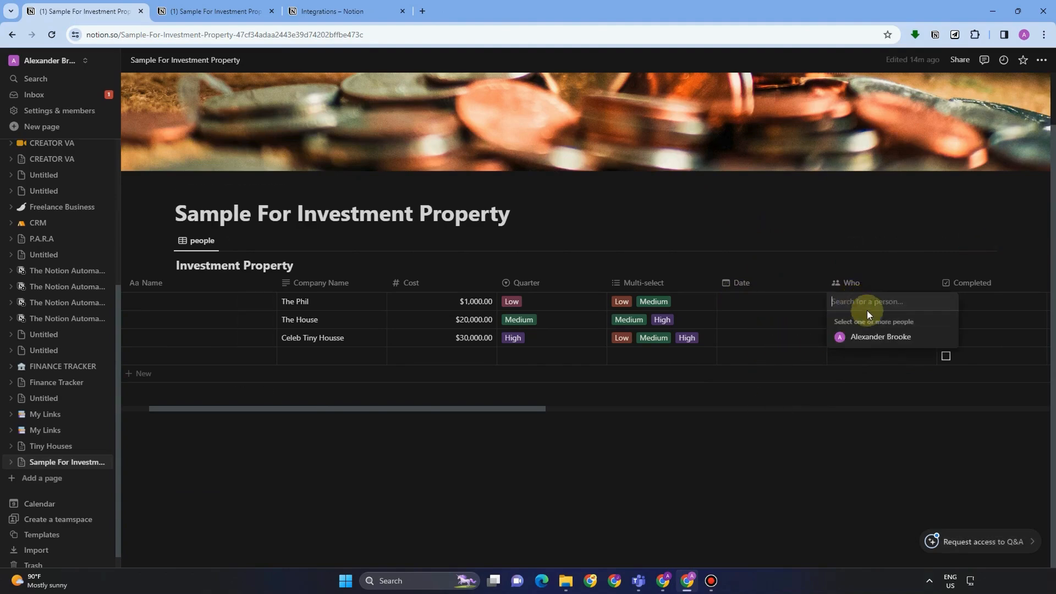
click(859, 282)
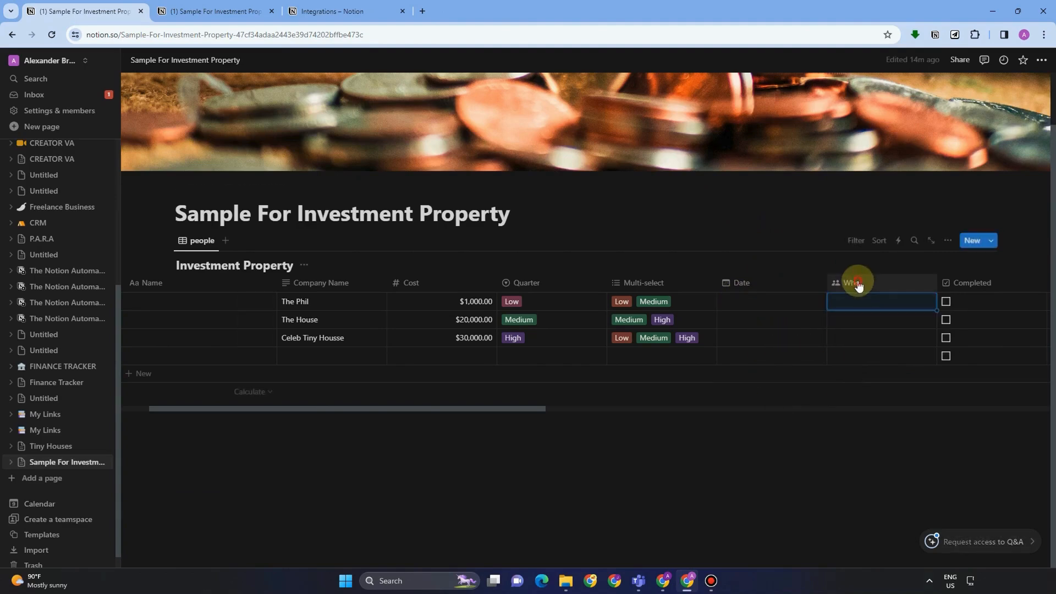
click(853, 282)
click(868, 326)
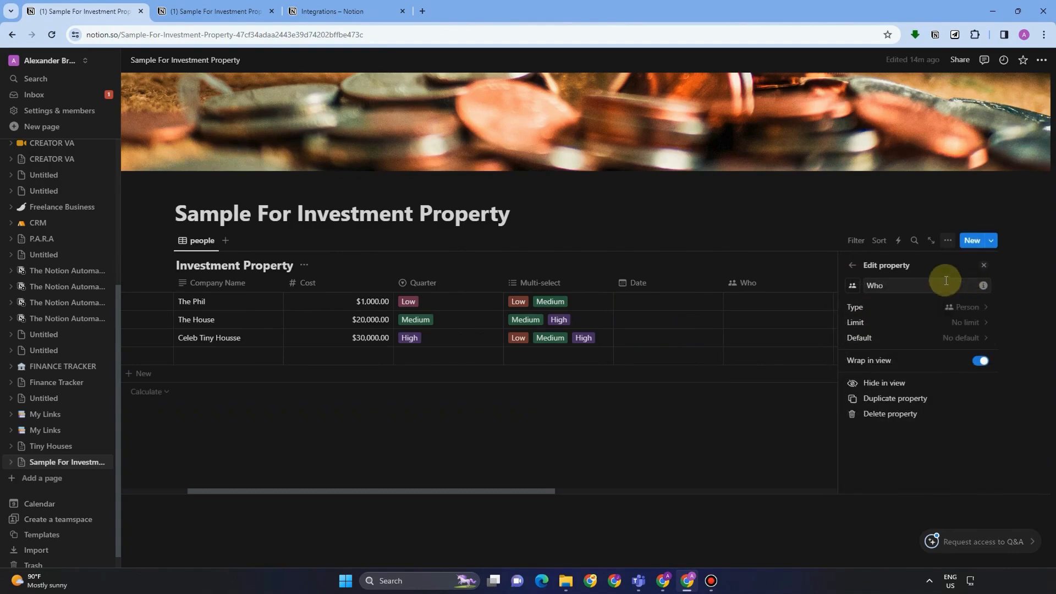
click(960, 317)
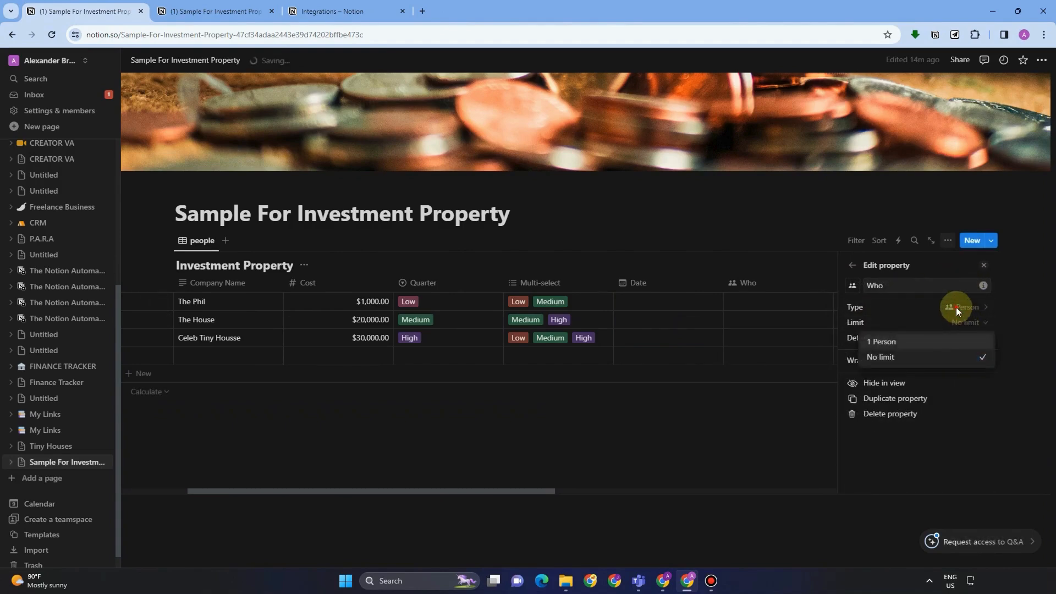
click(956, 306)
click(954, 307)
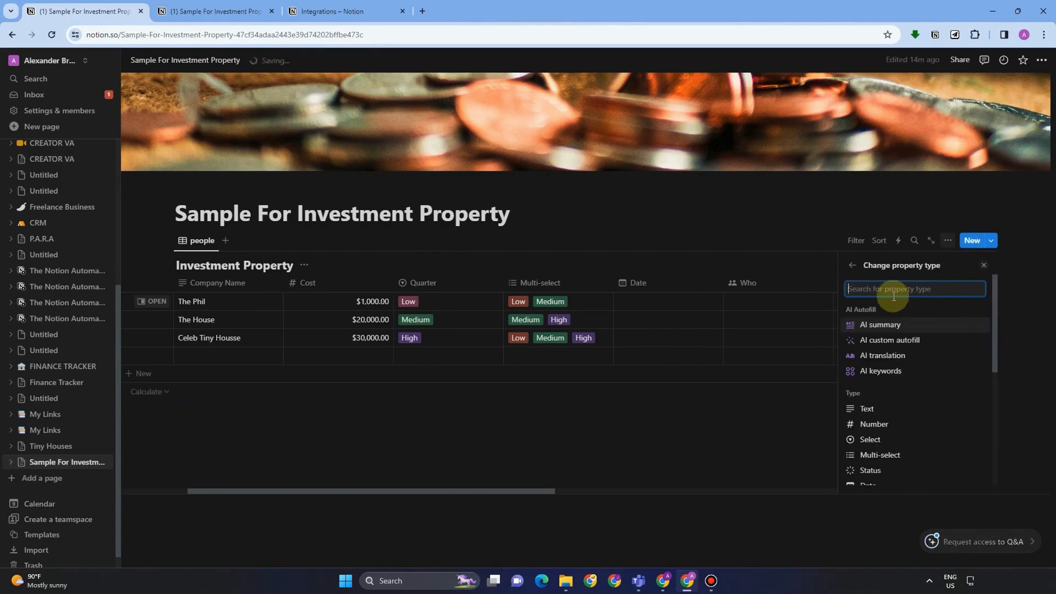
text(Per)
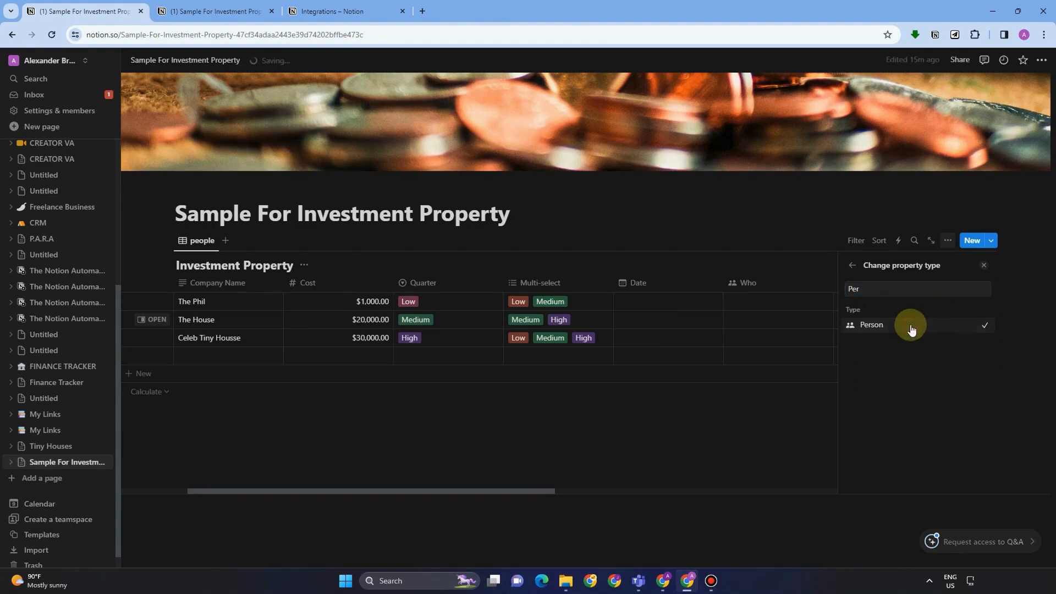
click(912, 326)
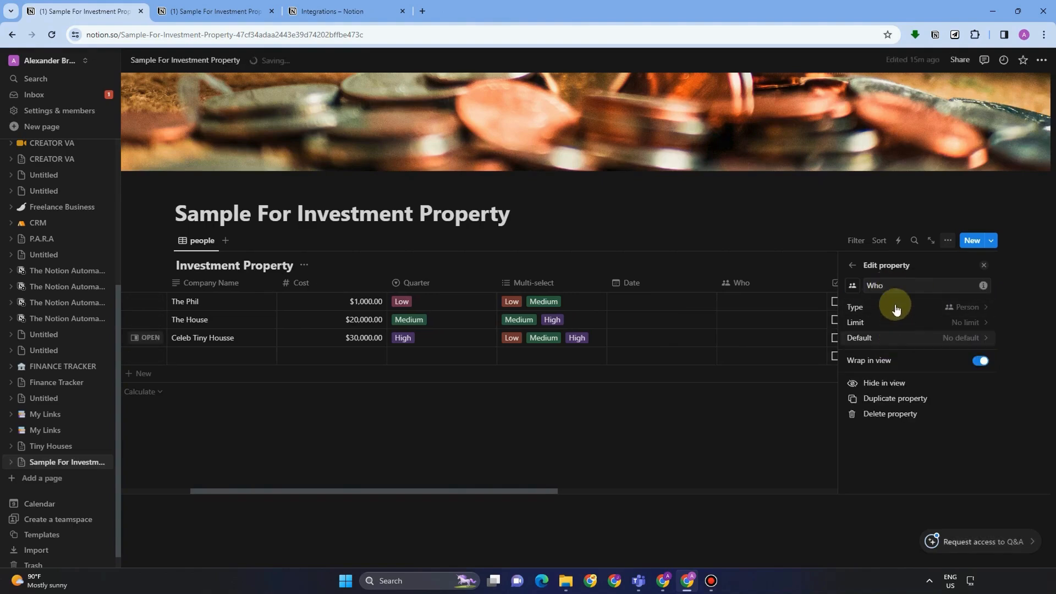
click(781, 306)
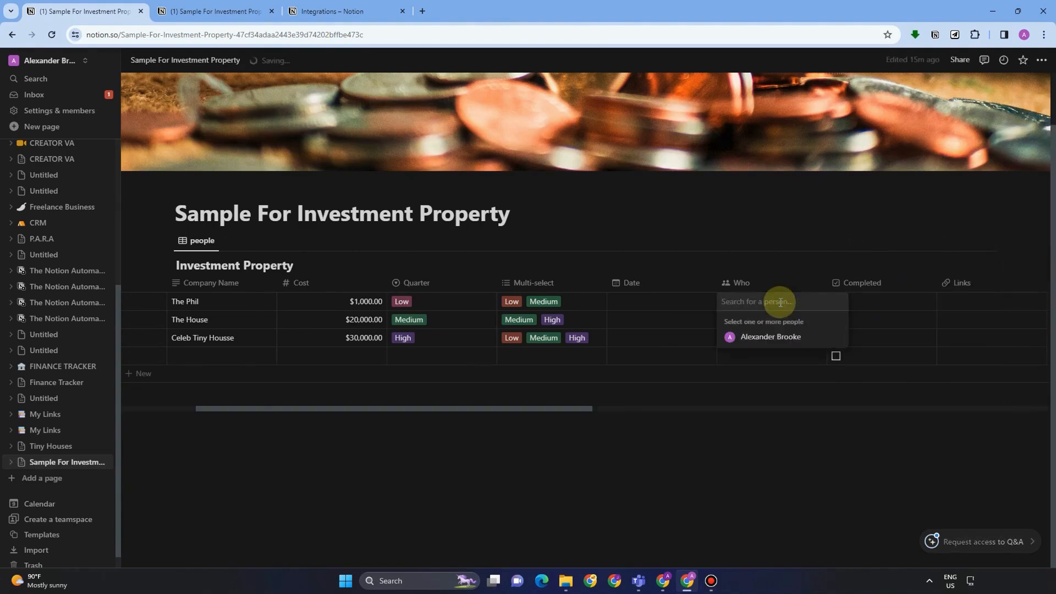
text(andy)
key(Return)
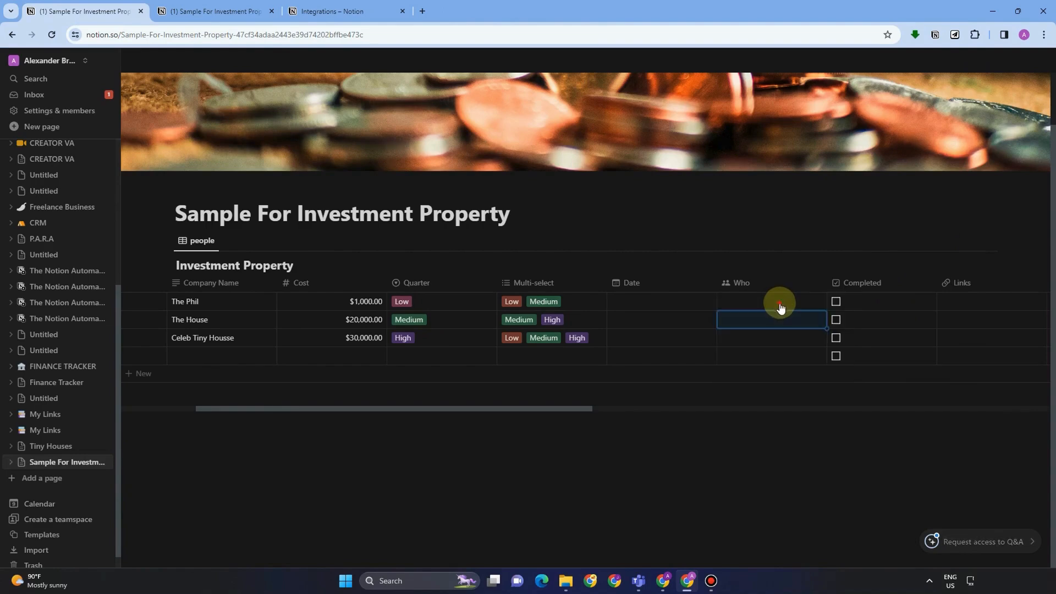
Assign the workspace member to The Phil's Who cell and search for a person for The House.
click(781, 306)
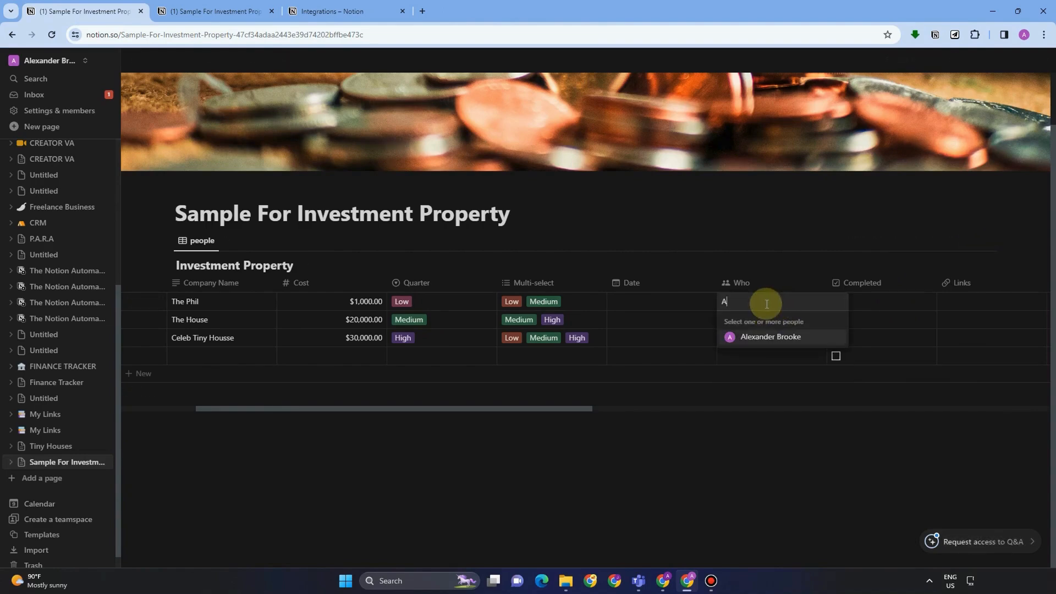
click(770, 336)
click(860, 256)
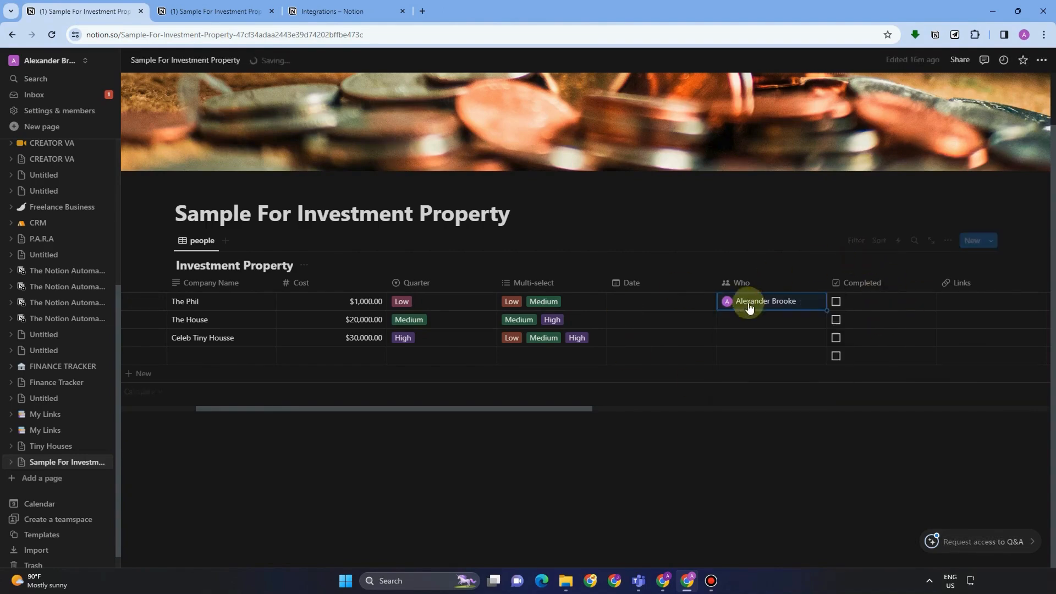
click(750, 320)
text(an)
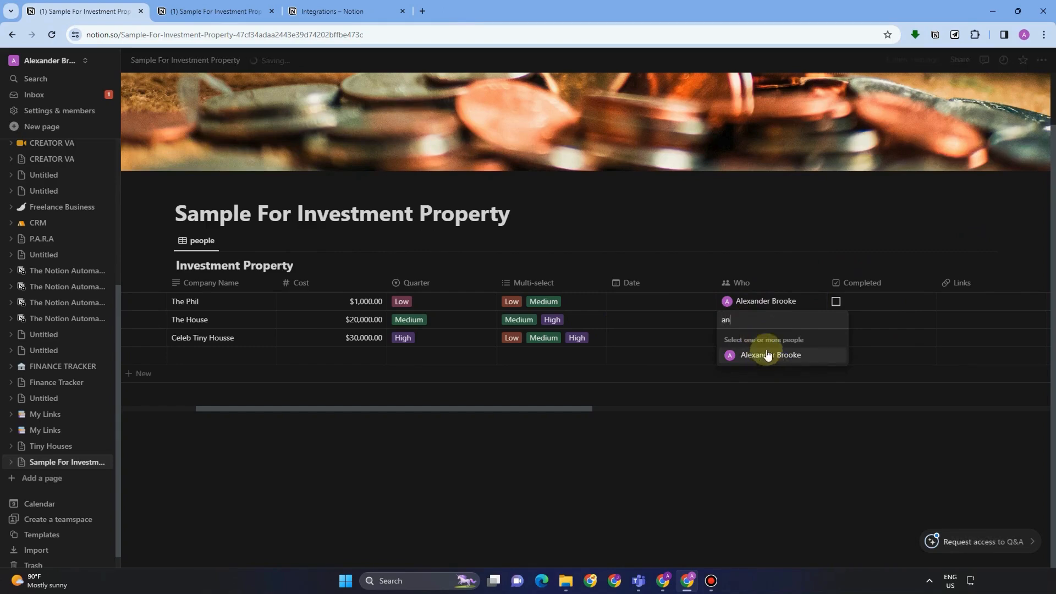
click(765, 355)
Invite a new teammate to the workspace by e-mail, then close the invite form and person list.
click(775, 408)
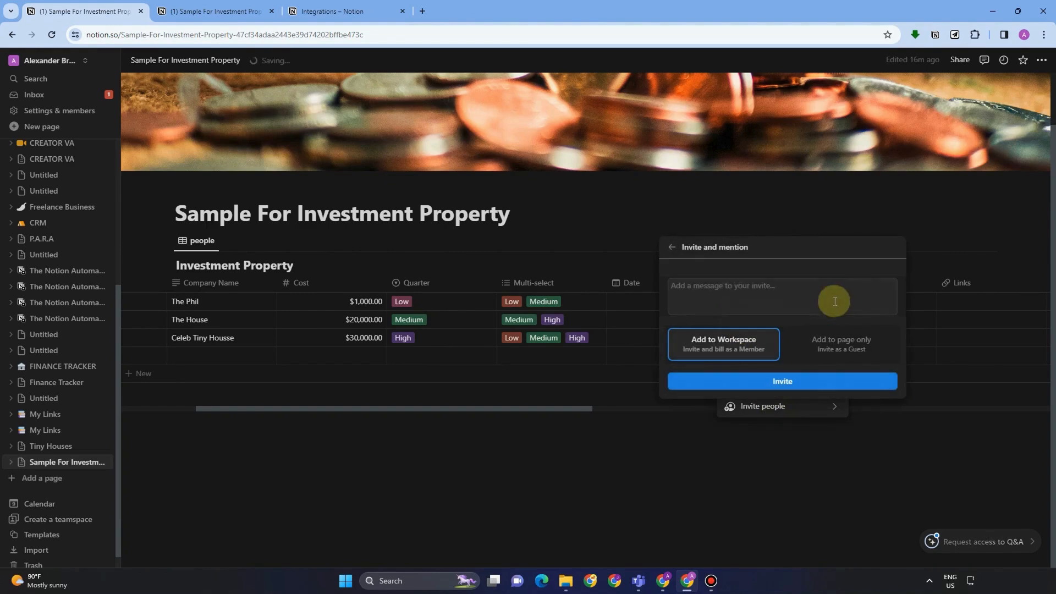
click(738, 282)
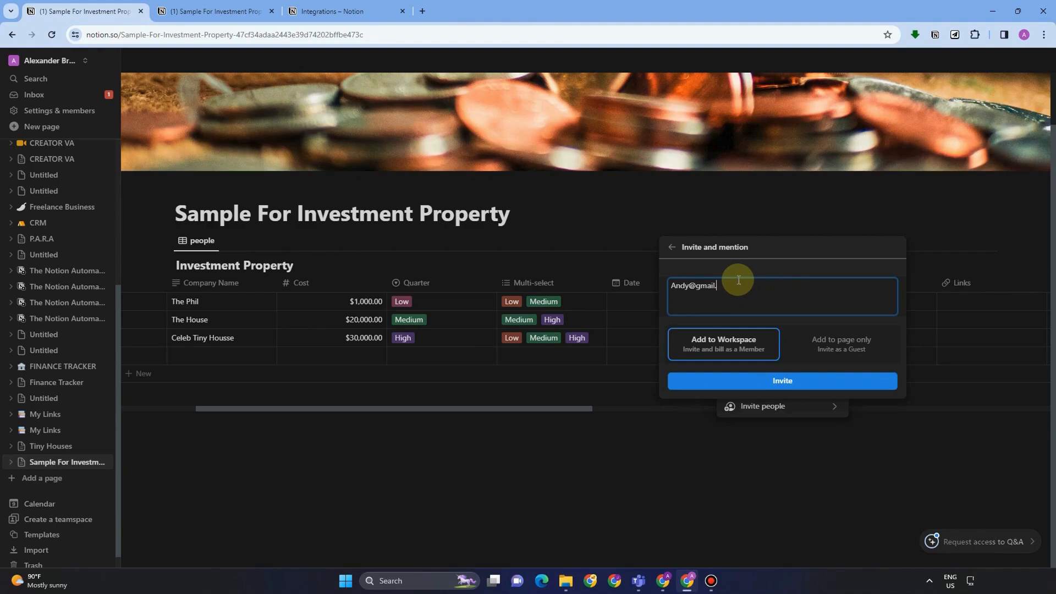
click(865, 384)
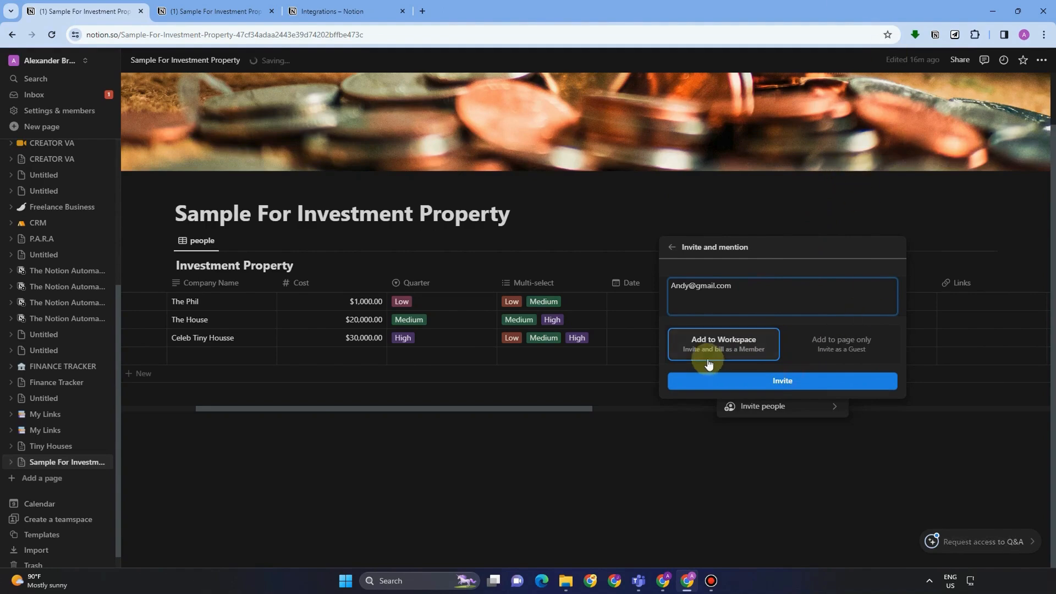
click(753, 416)
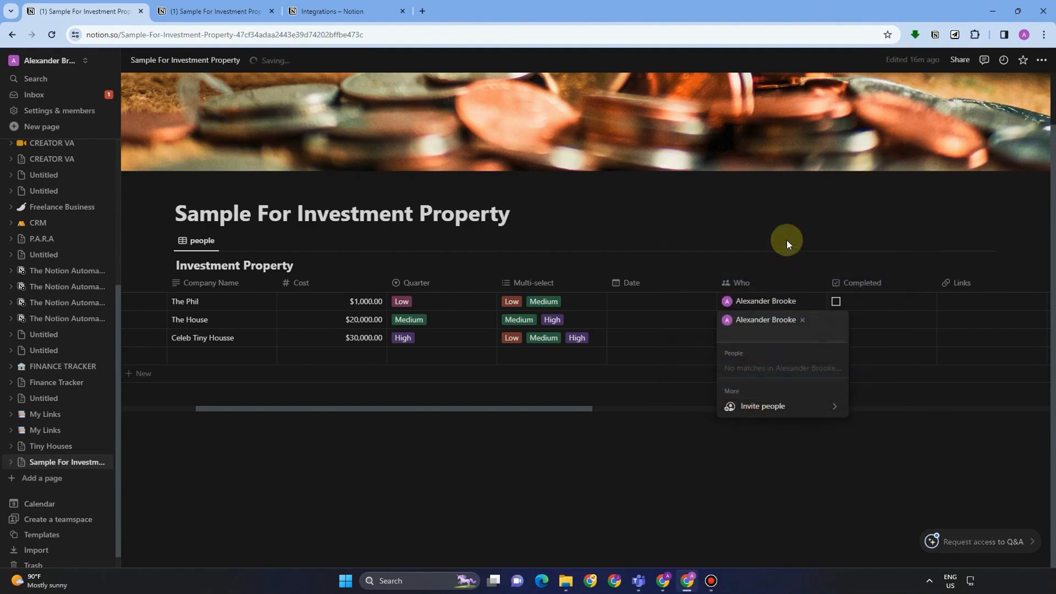
click(828, 237)
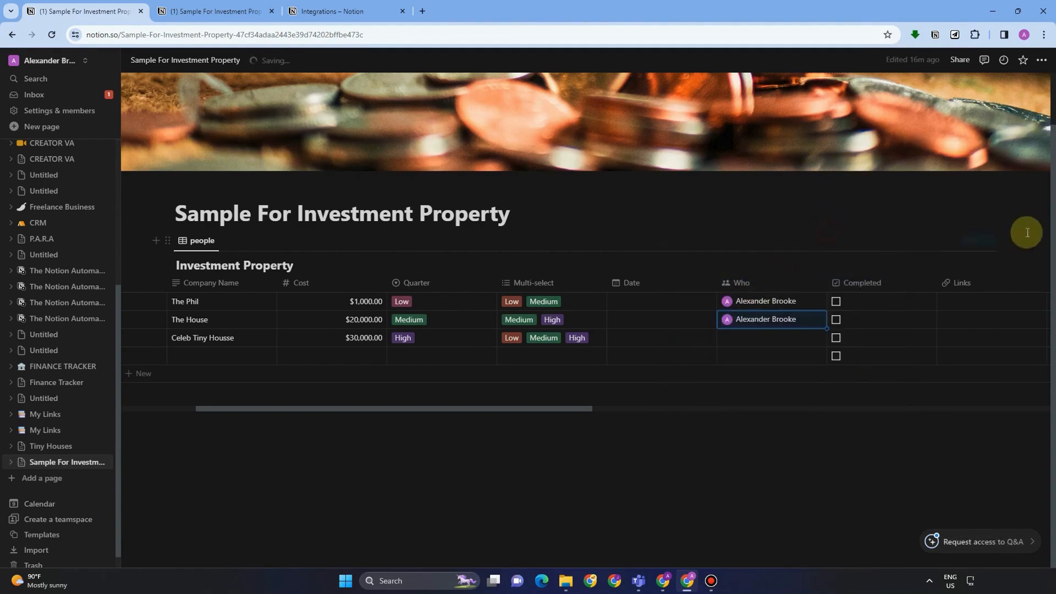
Change the Completed property's type to Checkbox.
click(861, 290)
click(868, 328)
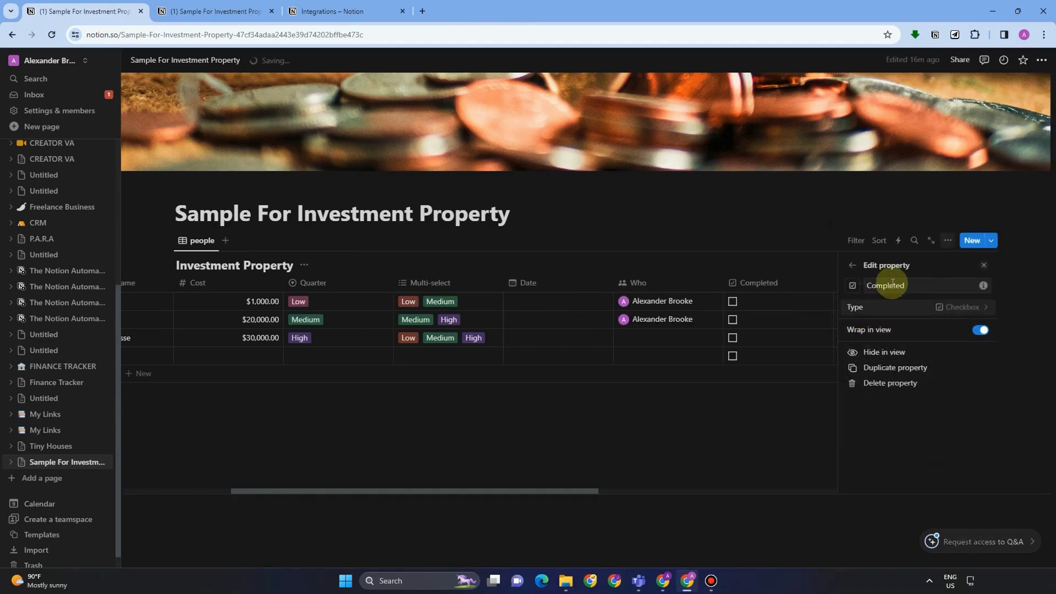
click(937, 308)
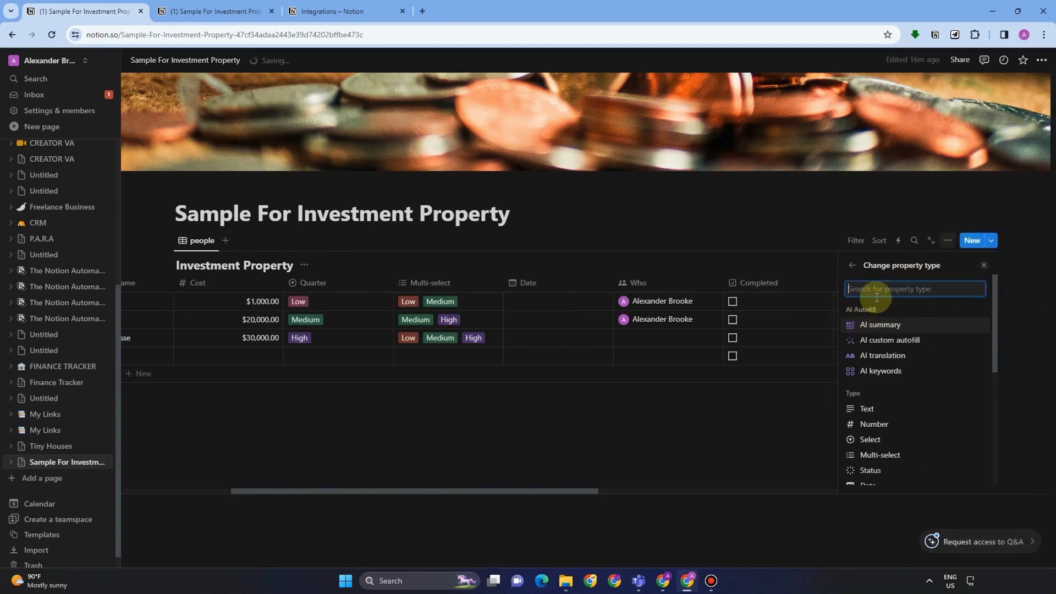
text(che)
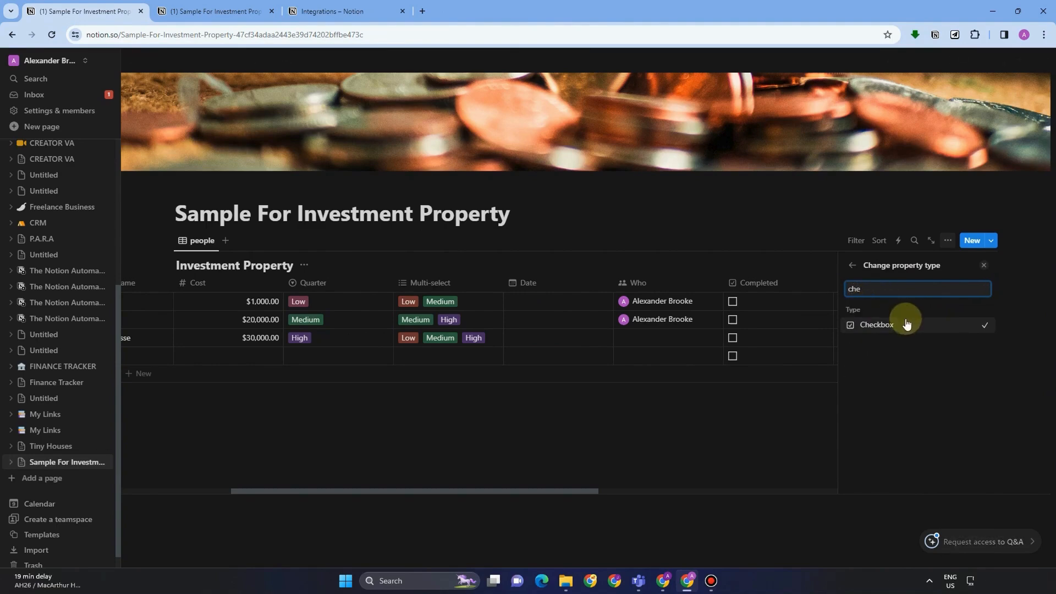
click(904, 324)
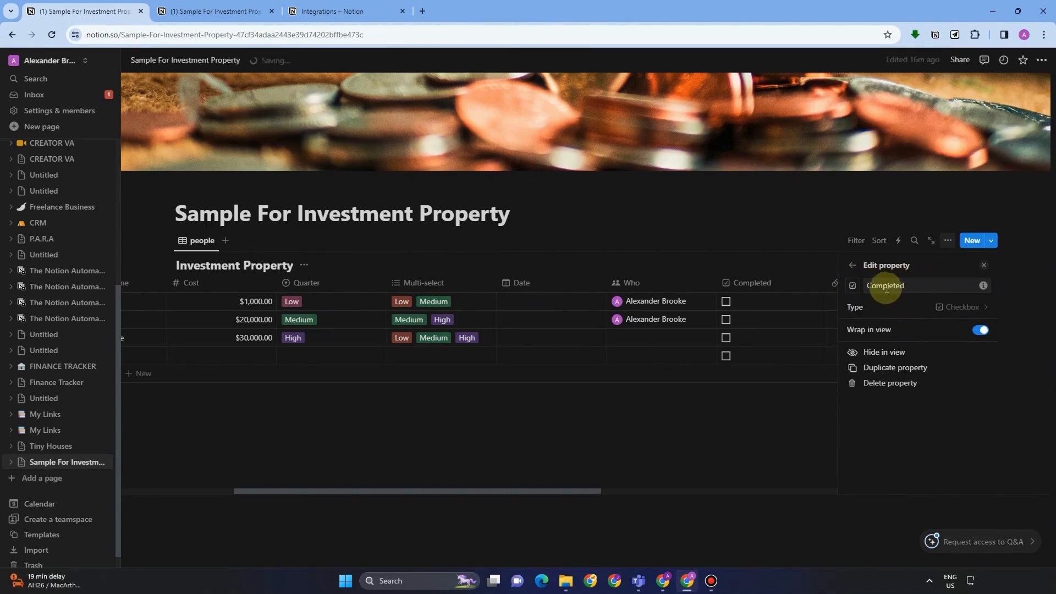
Tick Completed for The Phil, Celeb Tiny Housse and the blank fourth row.
click(726, 301)
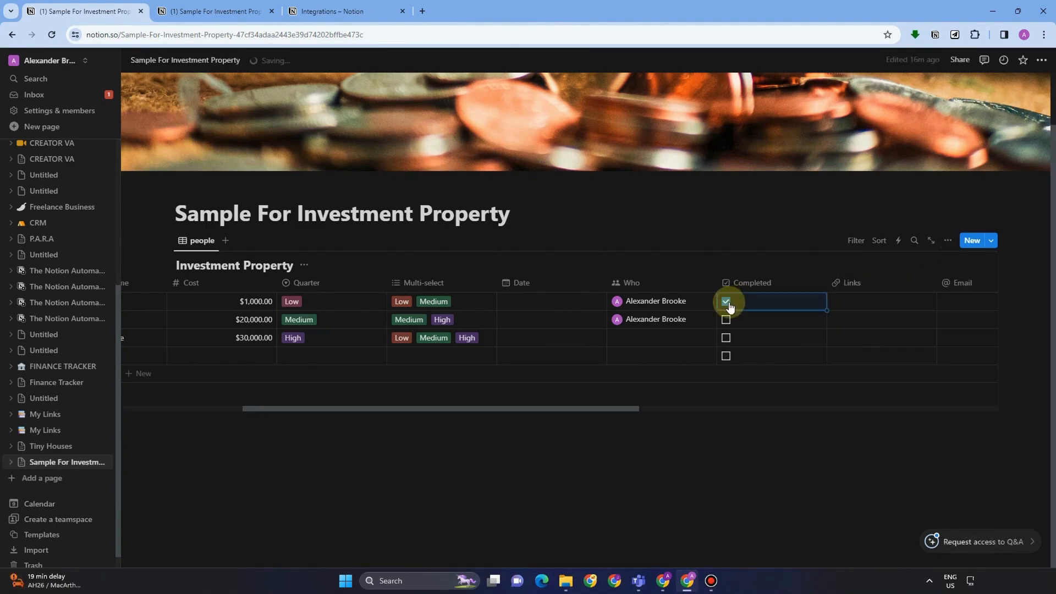
click(726, 339)
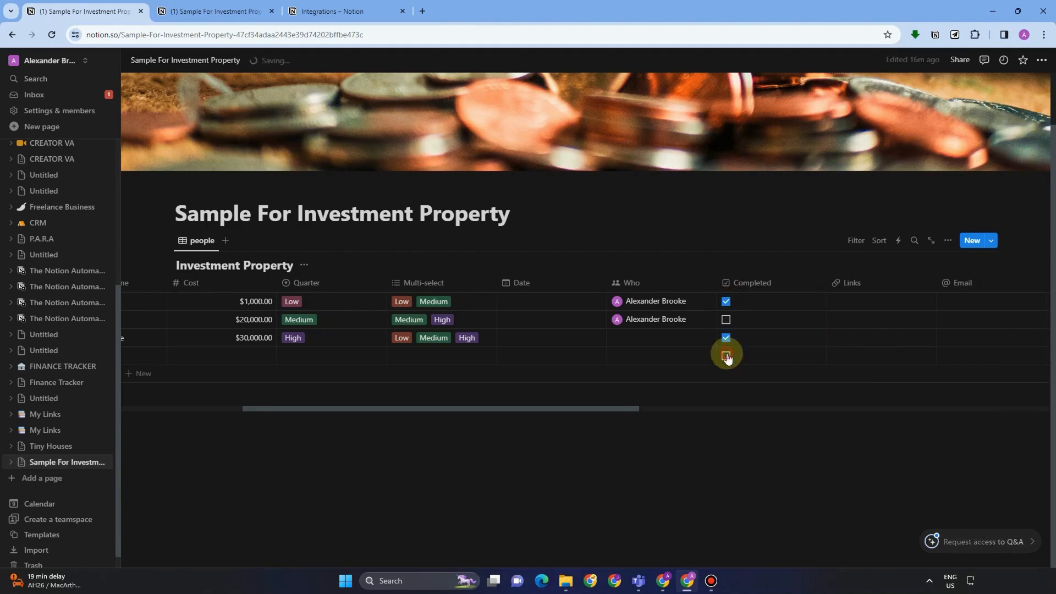
click(726, 356)
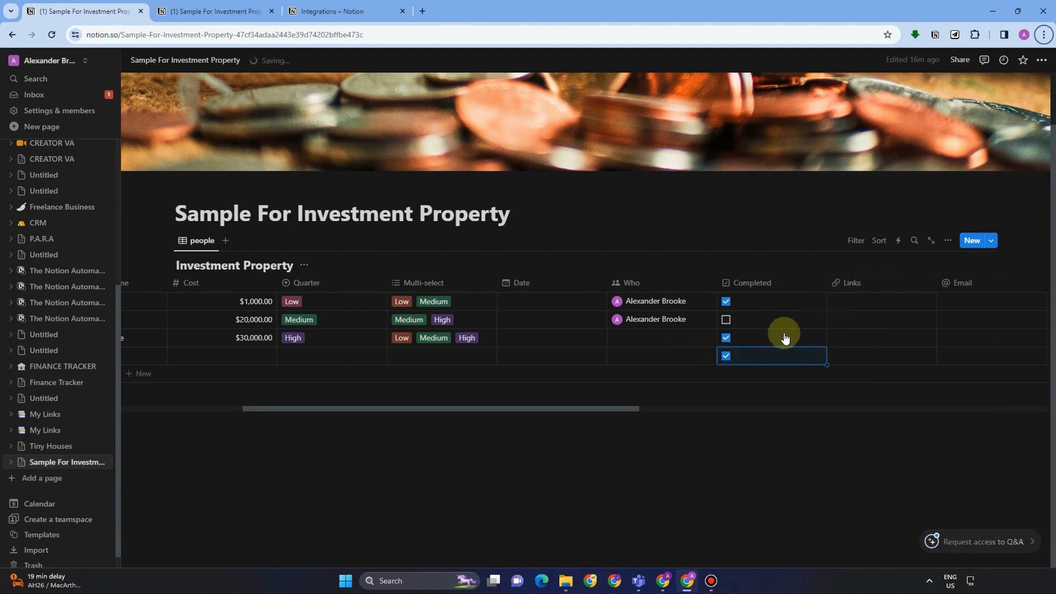
drag(619, 409, 713, 412)
click(634, 301)
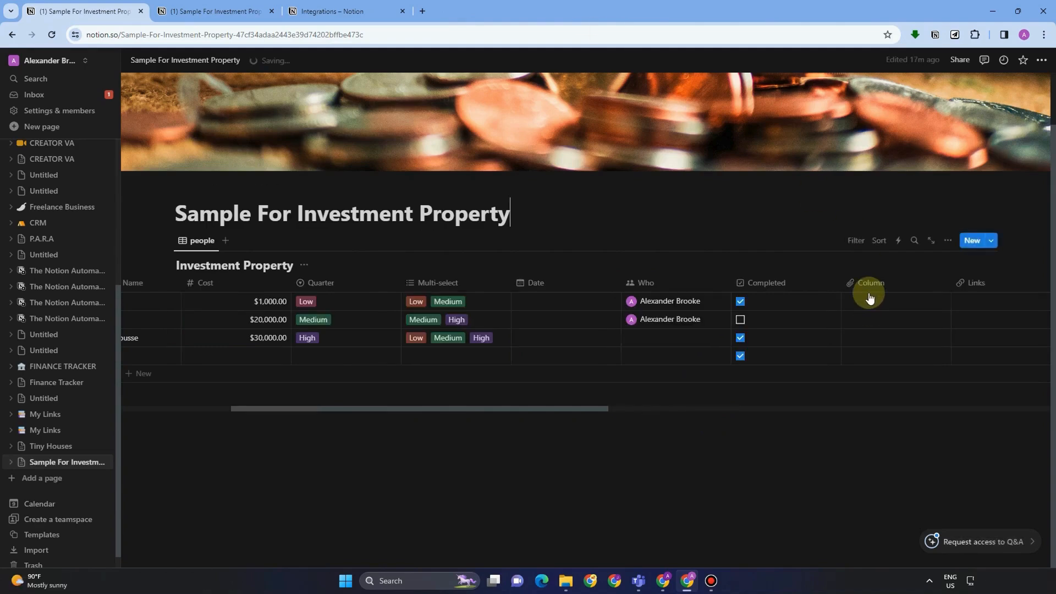
Upload an image file into The Phil's Column cell as a thumbnail.
click(869, 298)
click(869, 299)
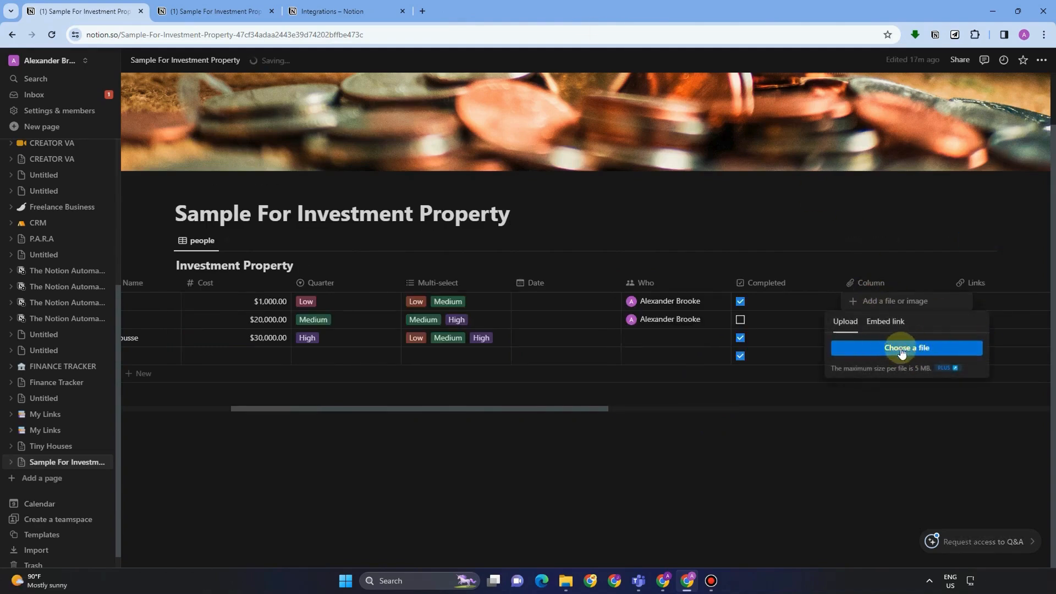
click(878, 325)
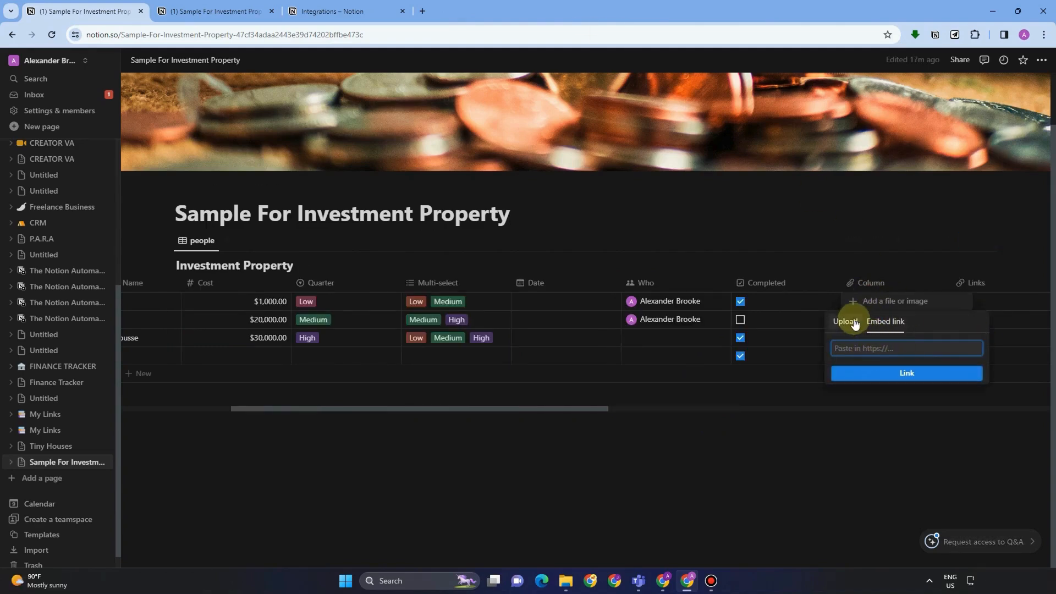
click(854, 323)
click(908, 349)
double_click(386, 379)
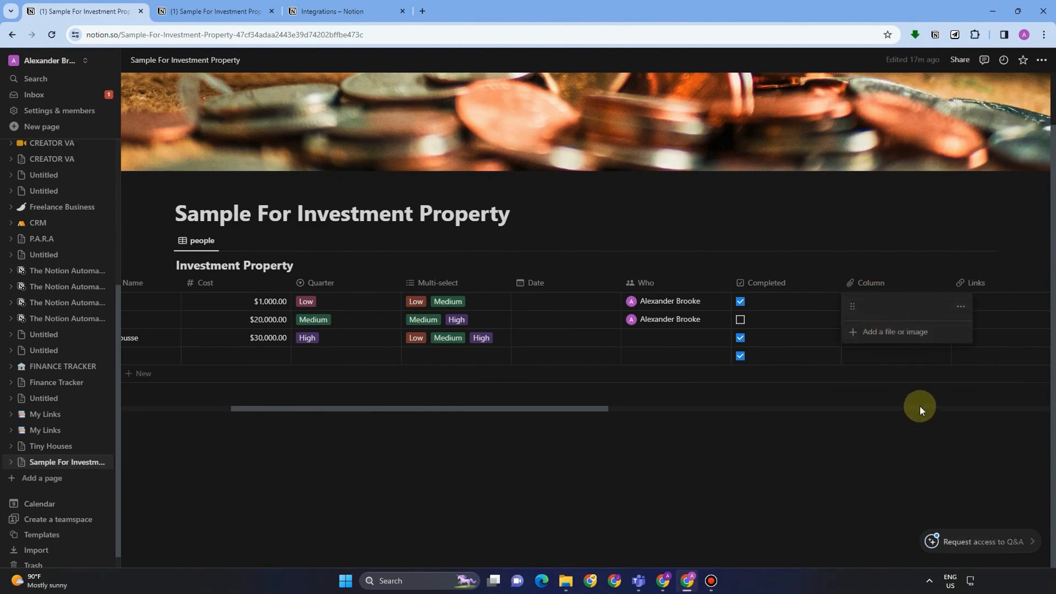
click(888, 230)
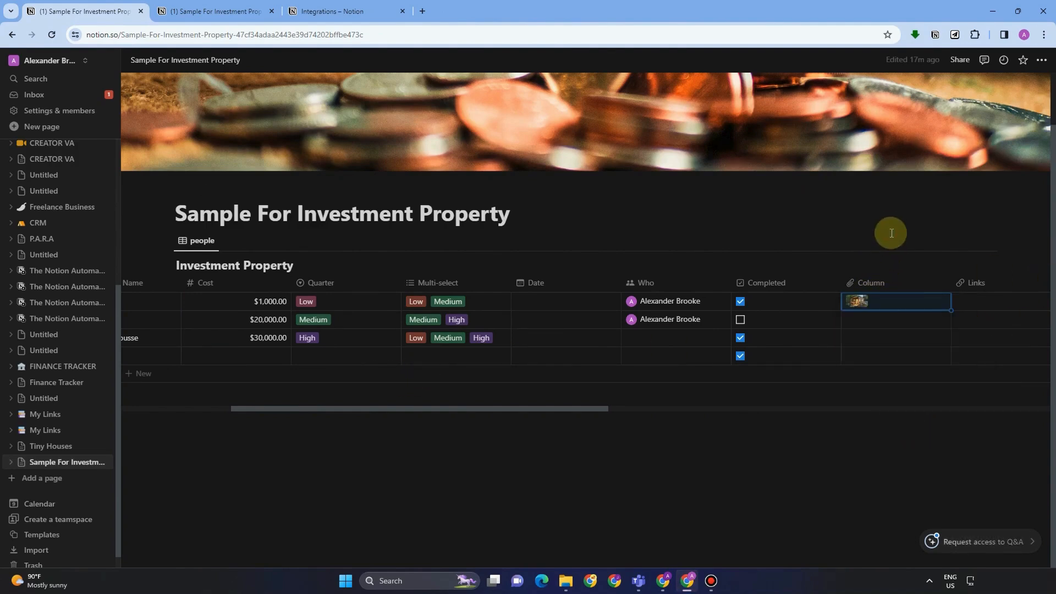
Set the Column property's type to Files & media.
click(875, 284)
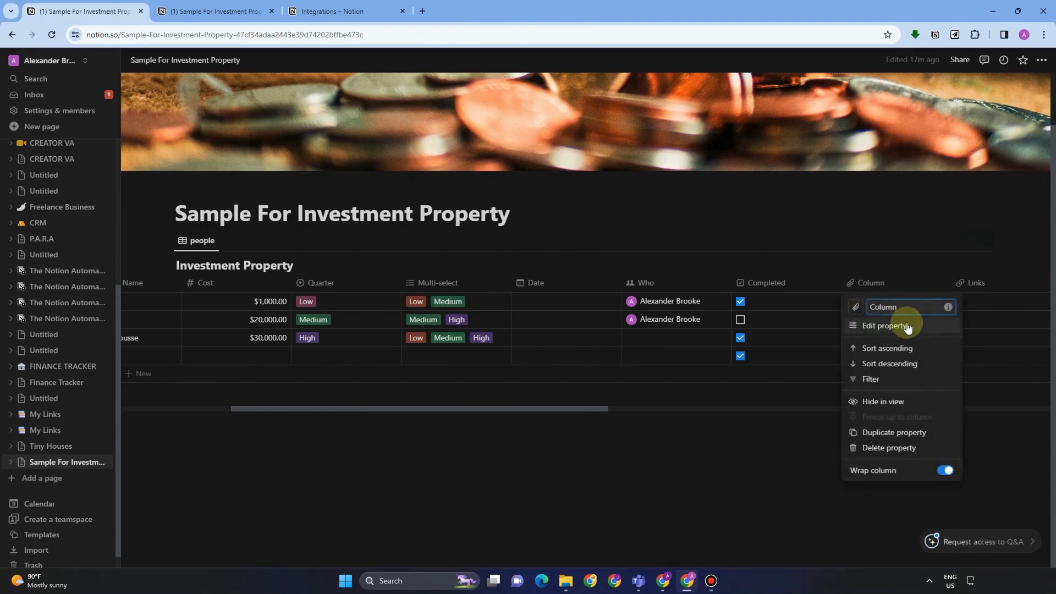
click(879, 324)
click(952, 308)
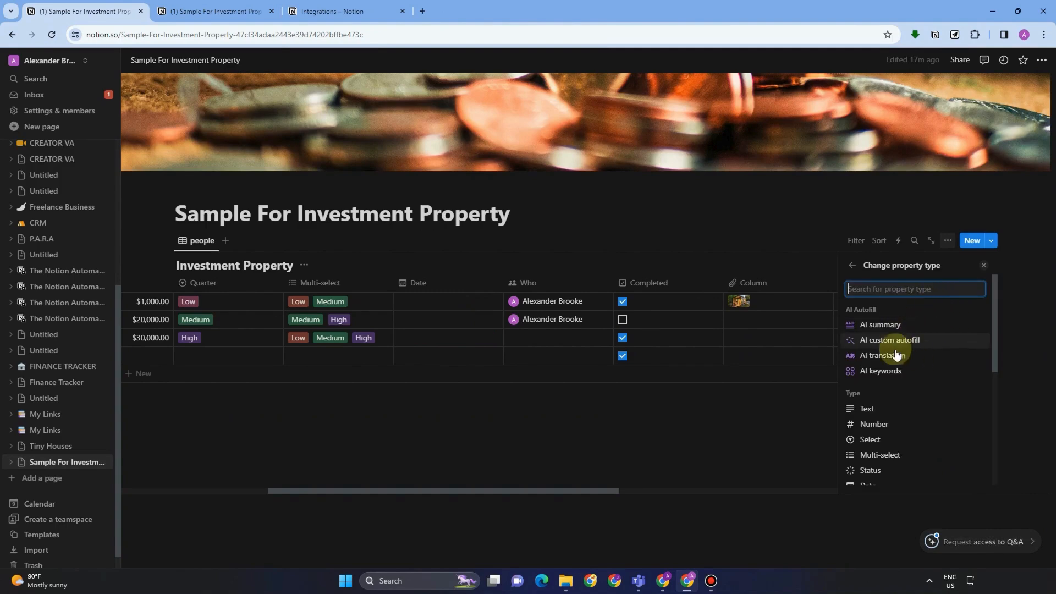
text(fi)
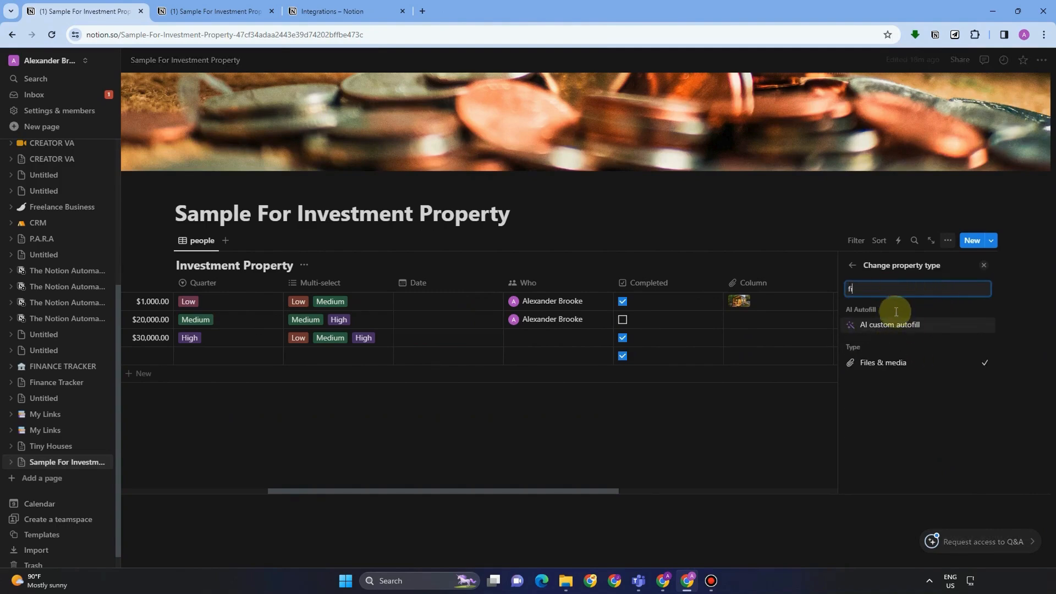
click(903, 361)
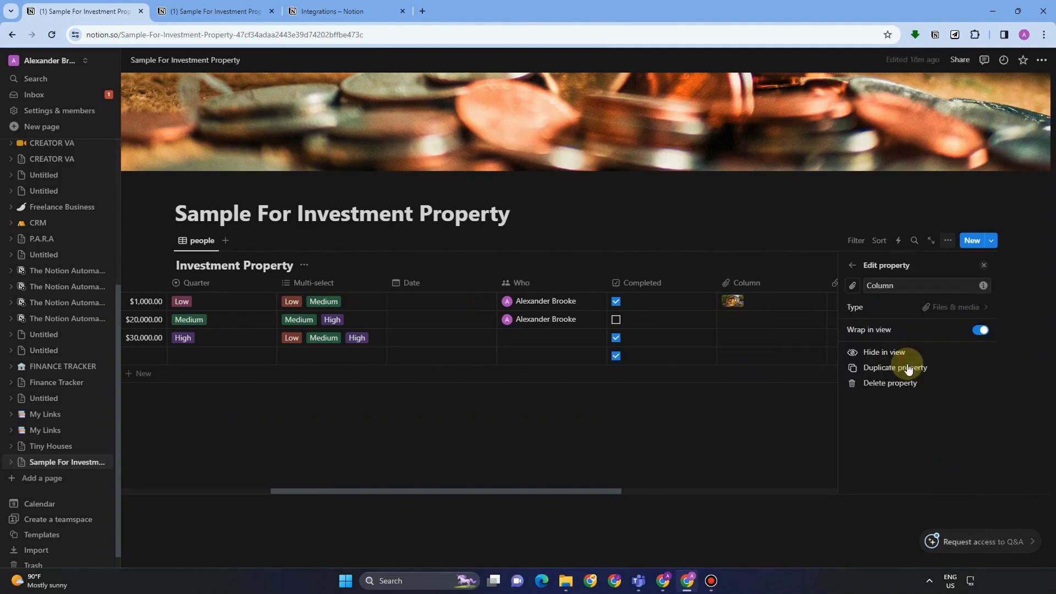
click(820, 235)
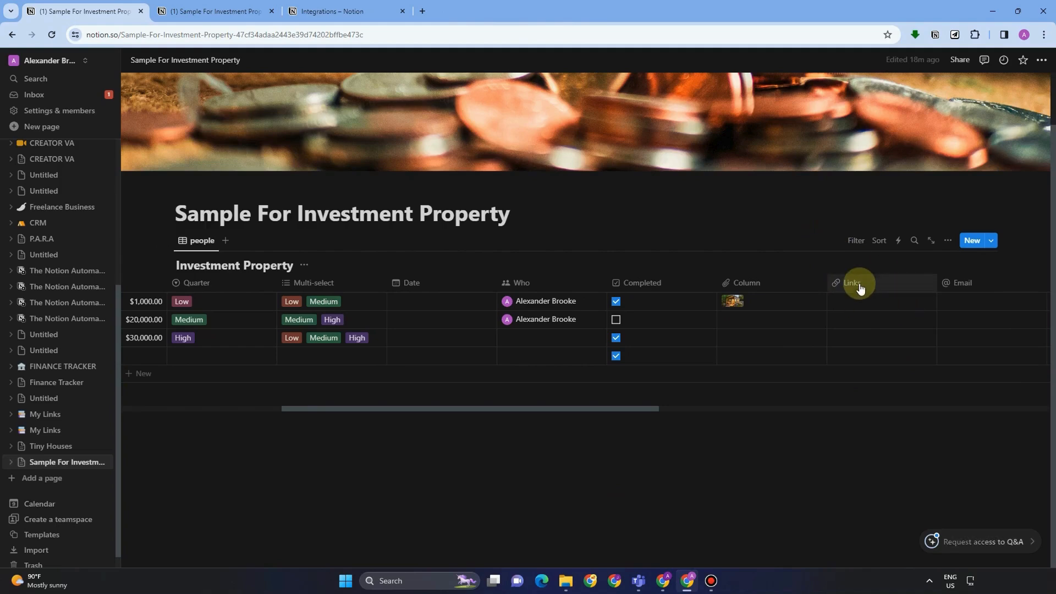
Paste the google.com search URL into The Phil's Links cell and test that it opens.
click(859, 282)
click(871, 326)
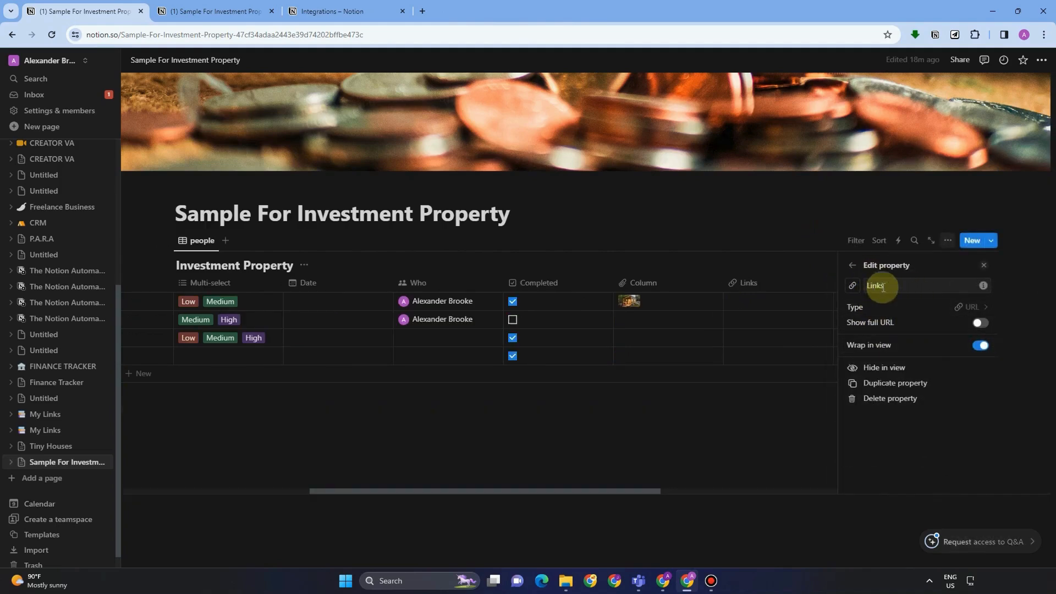
click(815, 238)
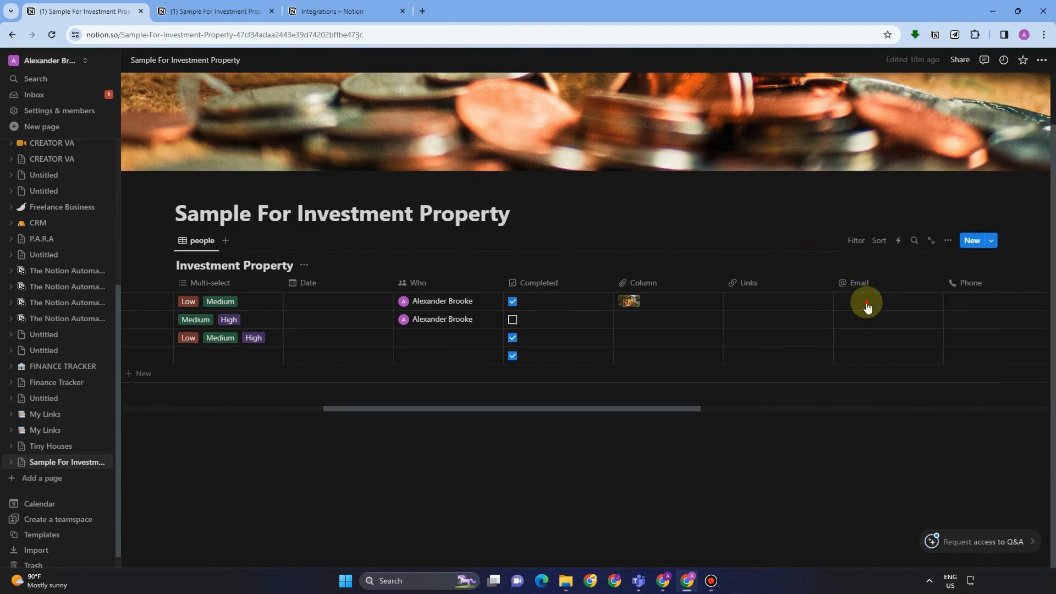
click(846, 303)
click(768, 303)
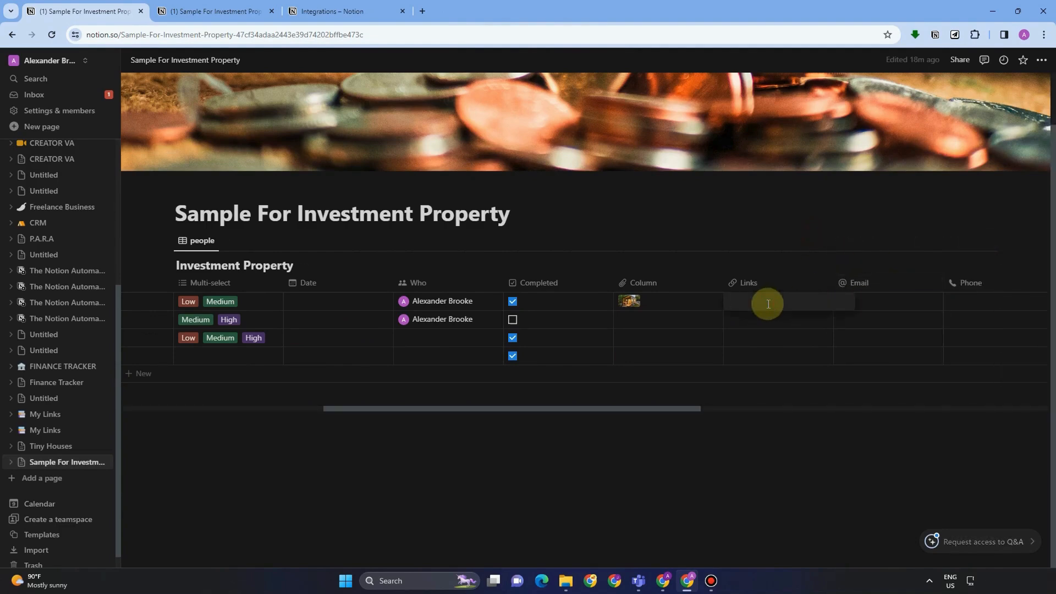
key(ctrl+v)
click(794, 243)
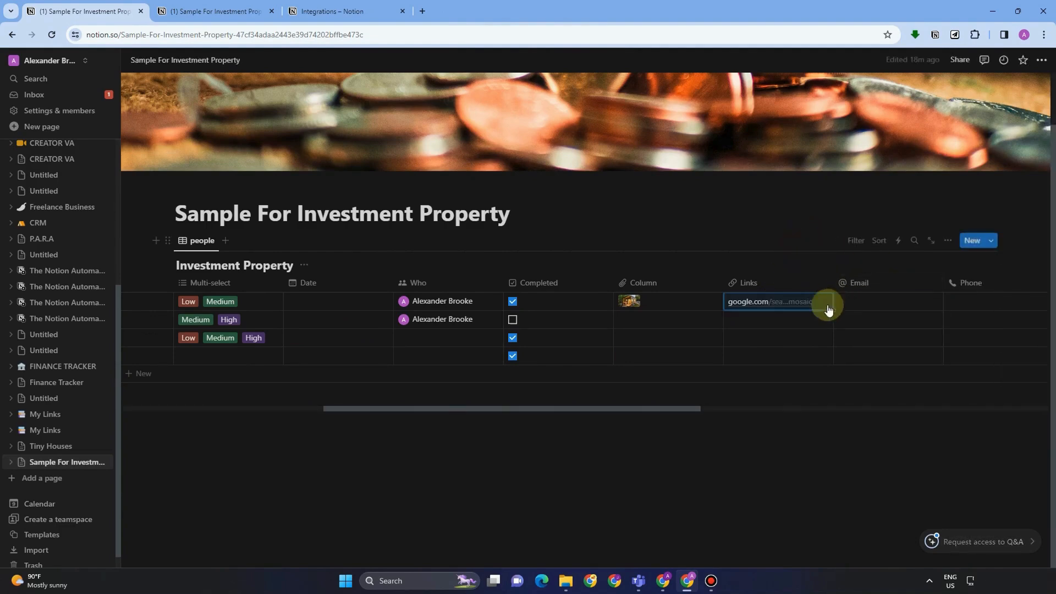
click(764, 304)
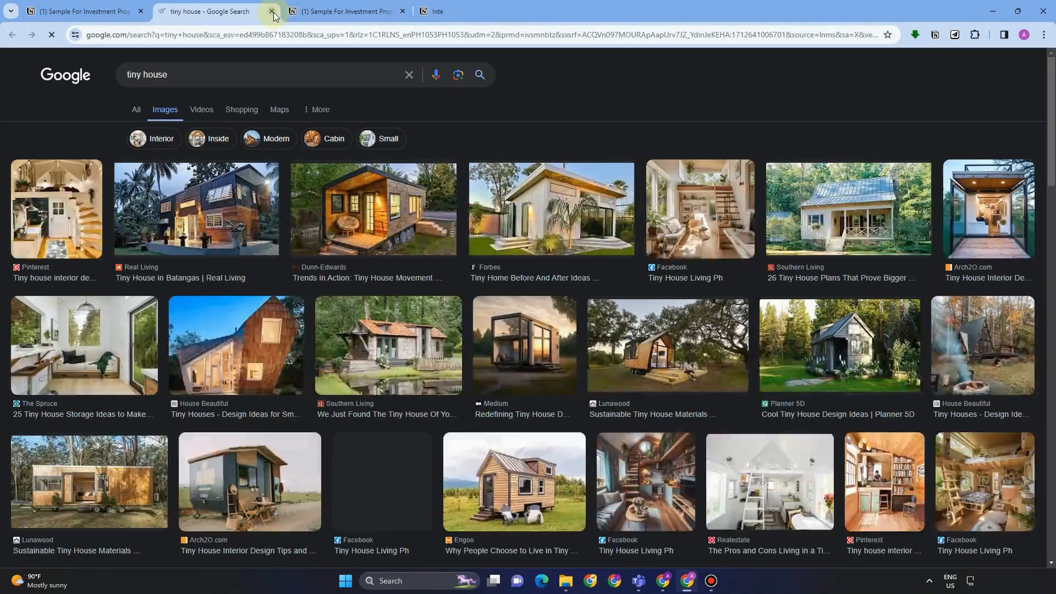
click(272, 12)
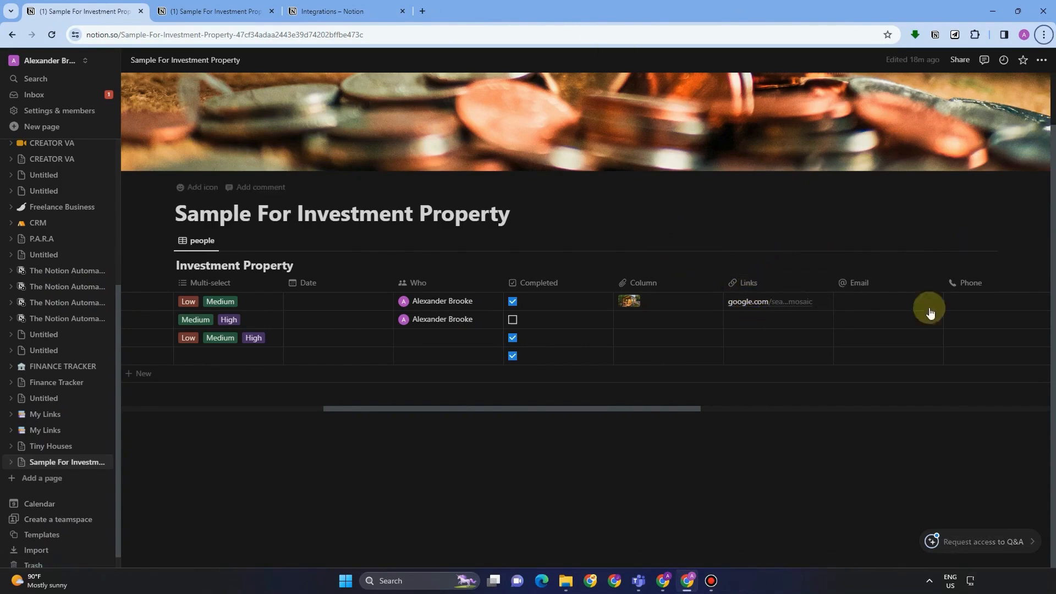
Enter an e-mail address in The Phil's Email cell, then return to the Integration gallery.
click(850, 301)
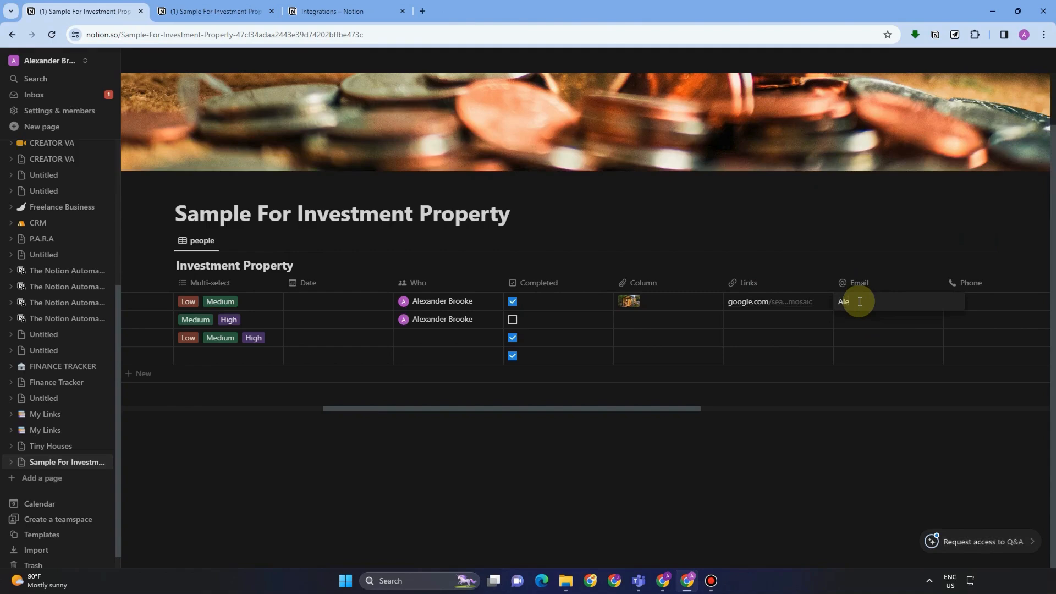
key(Return)
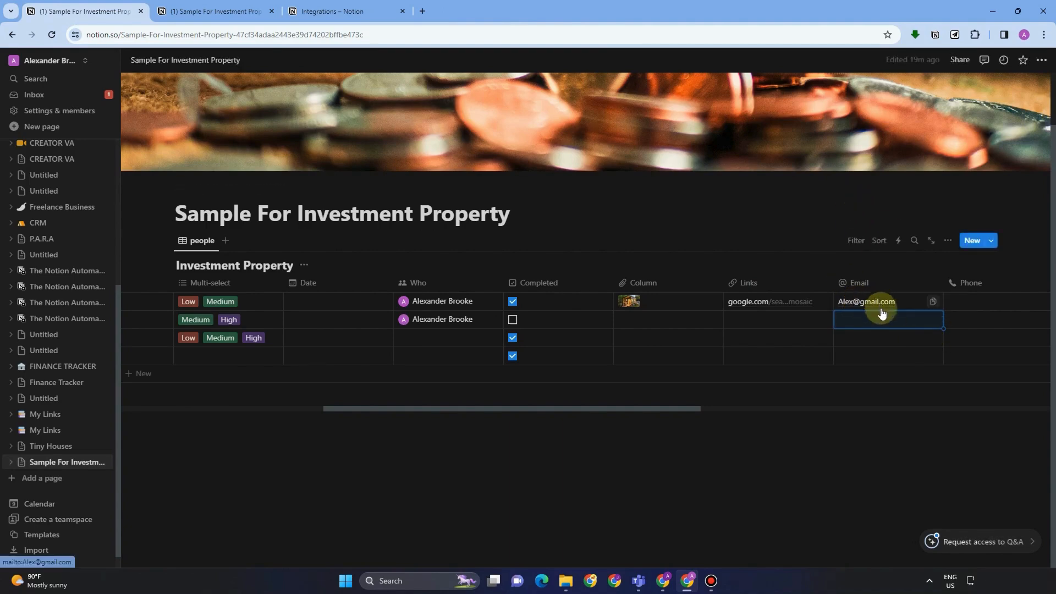
click(339, 5)
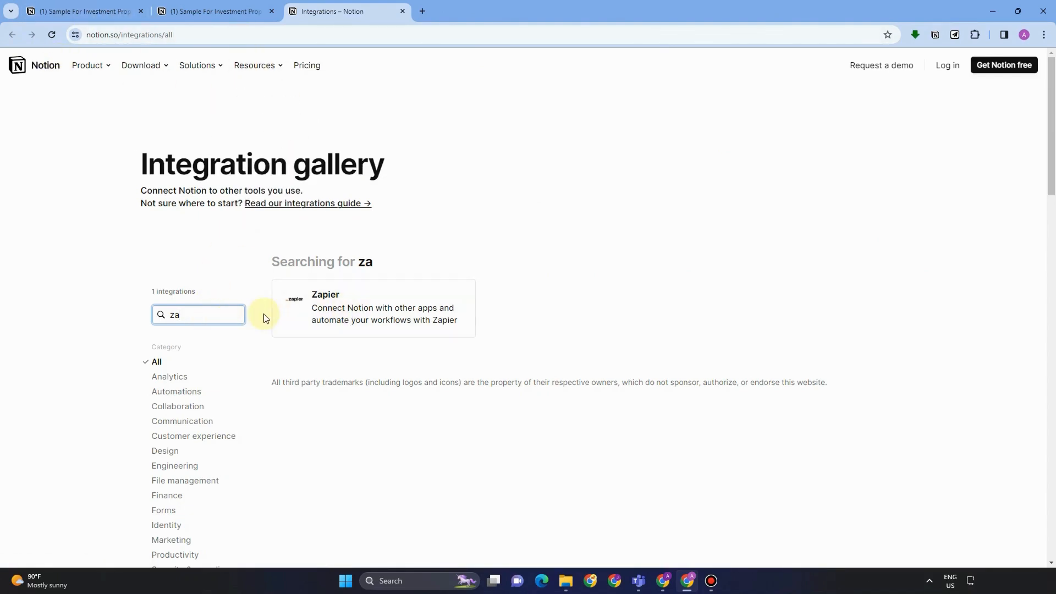
Search 'zap' in the integration gallery and read through the Zapier integration page.
text(p)
click(348, 301)
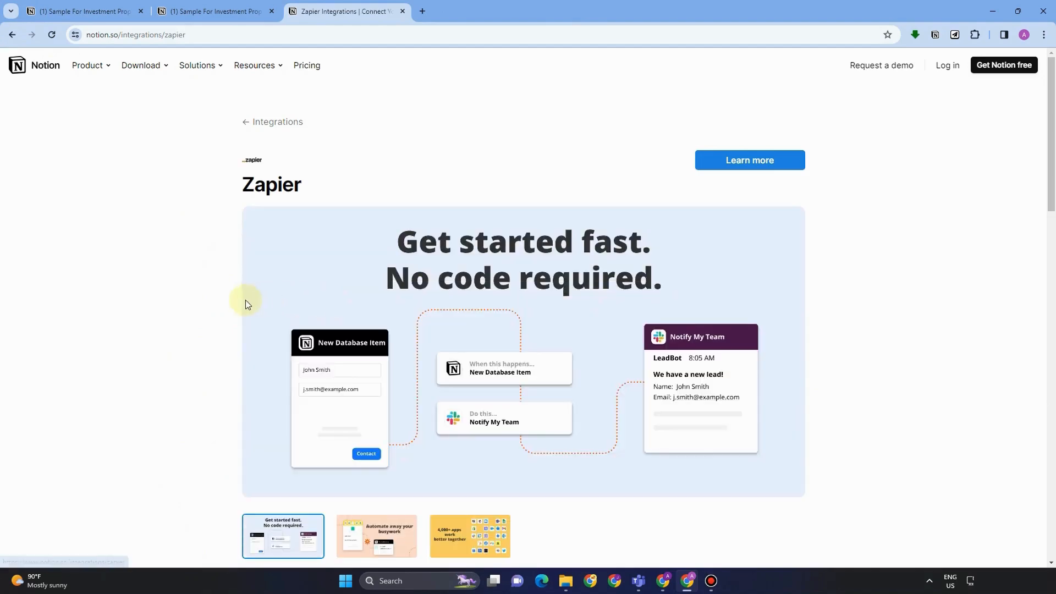
scroll(672, 253, down, 5)
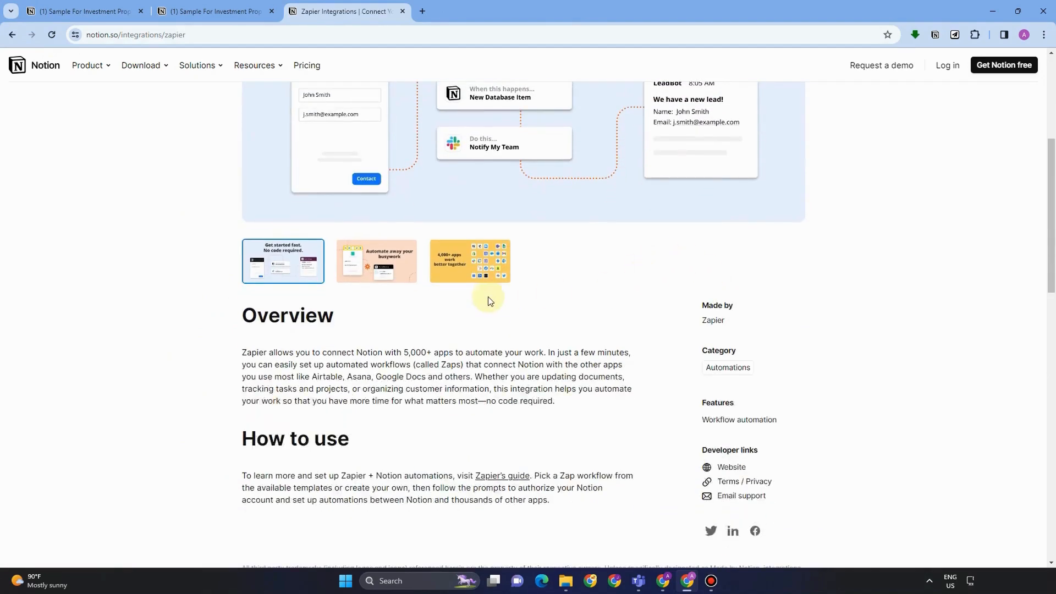
scroll(490, 301, down, 12)
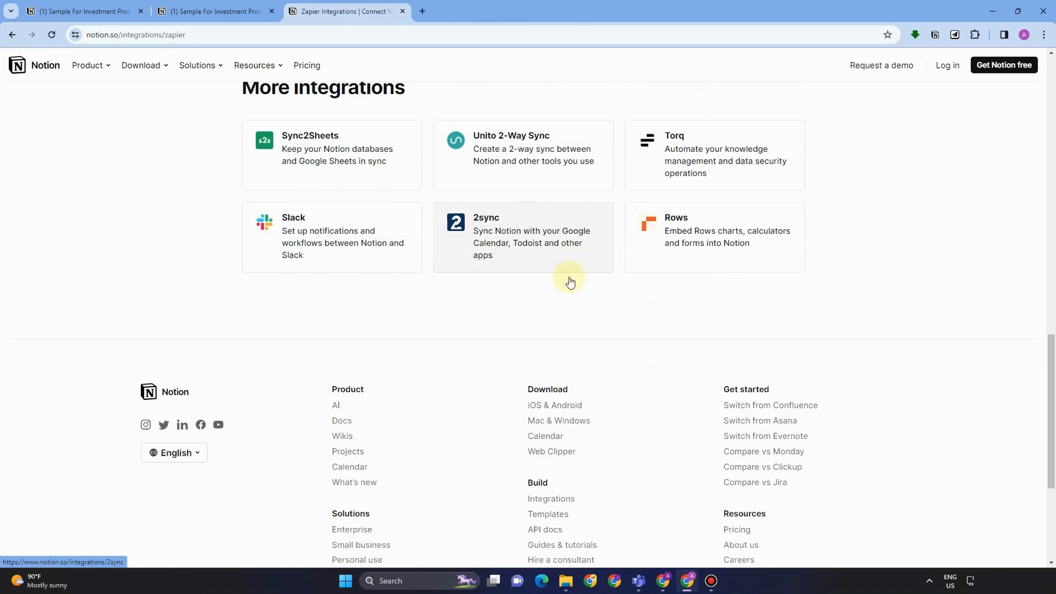
scroll(642, 324, up, 1)
scroll(642, 323, down, 5)
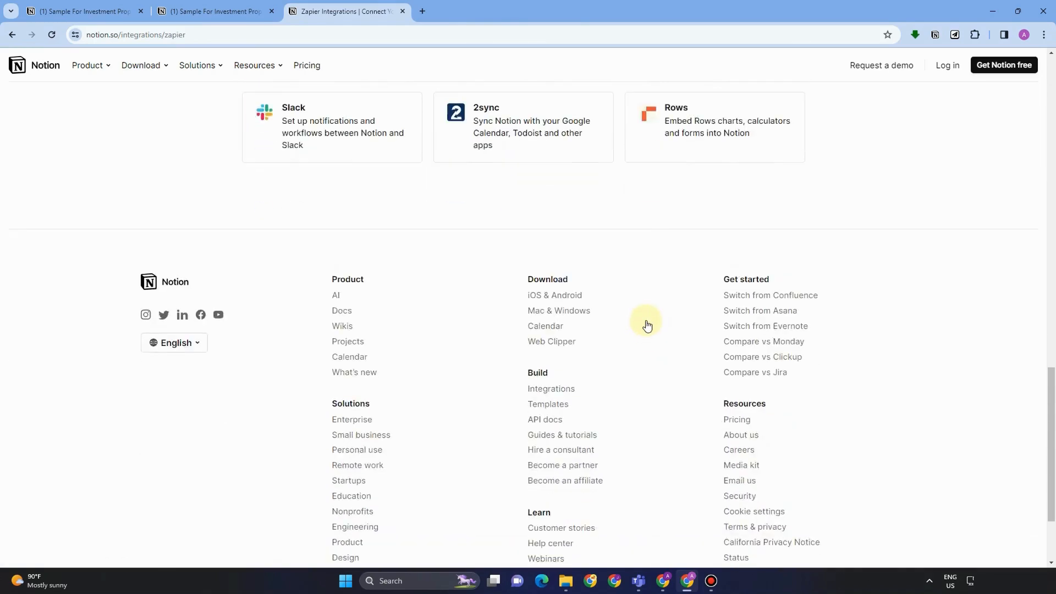
scroll(632, 315, up, 1)
scroll(629, 313, up, 20)
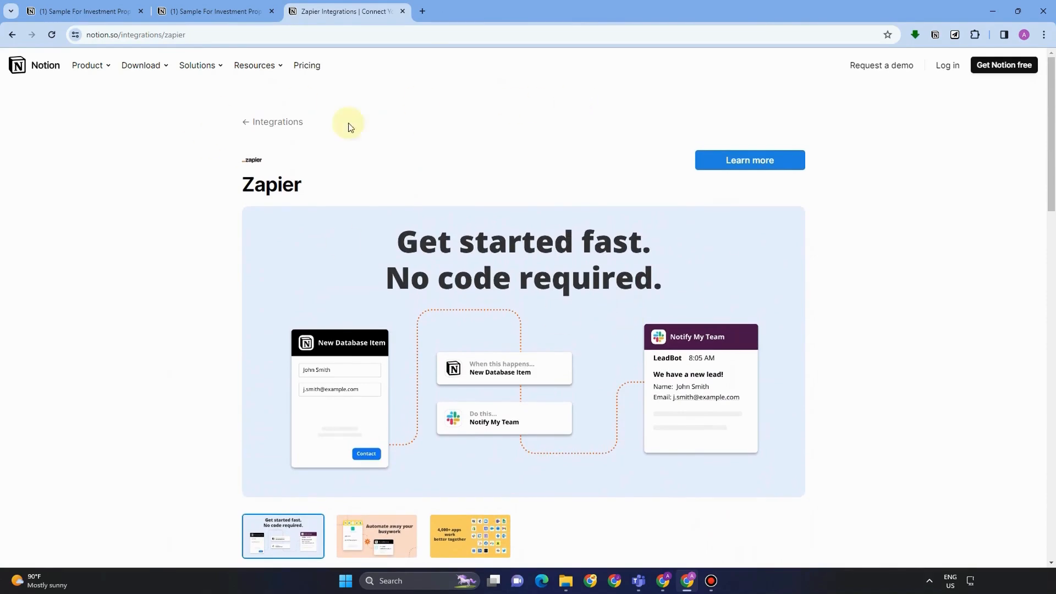
scroll(563, 294, down, 3)
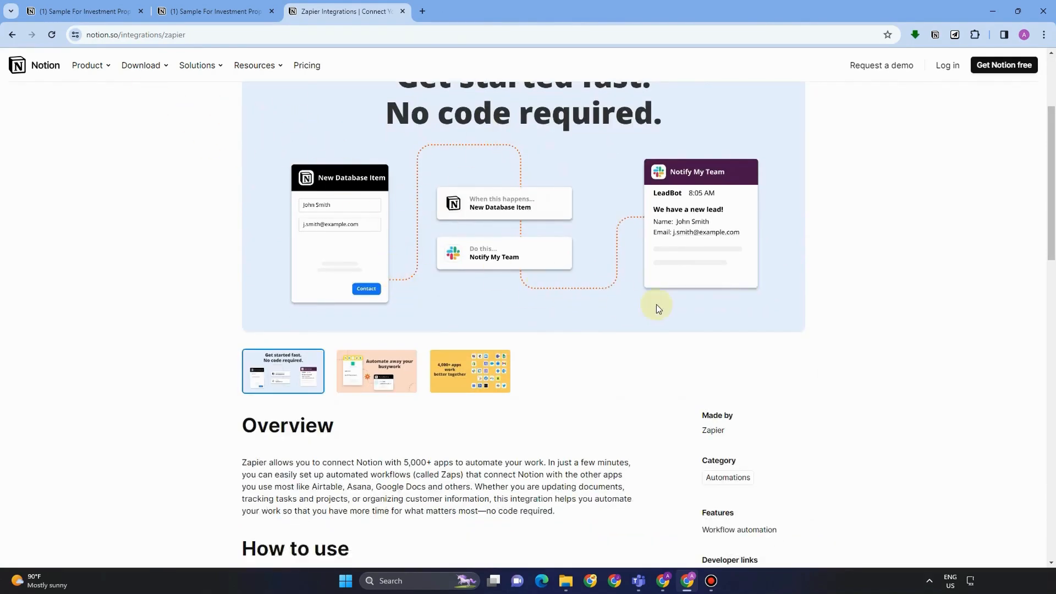
scroll(655, 305, down, 6)
scroll(609, 316, down, 9)
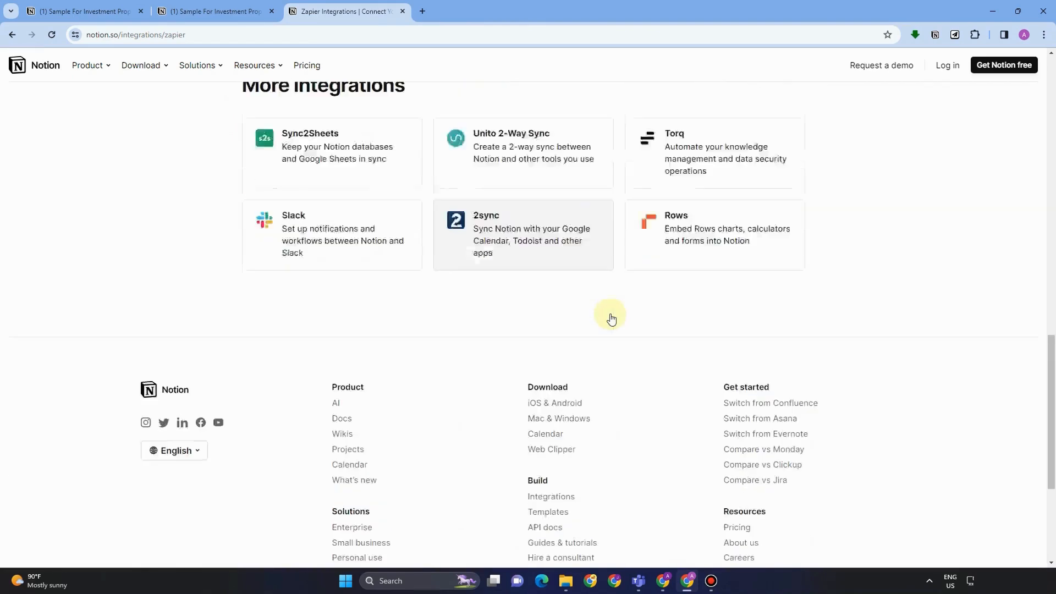
scroll(609, 315, up, 10)
scroll(611, 318, up, 3)
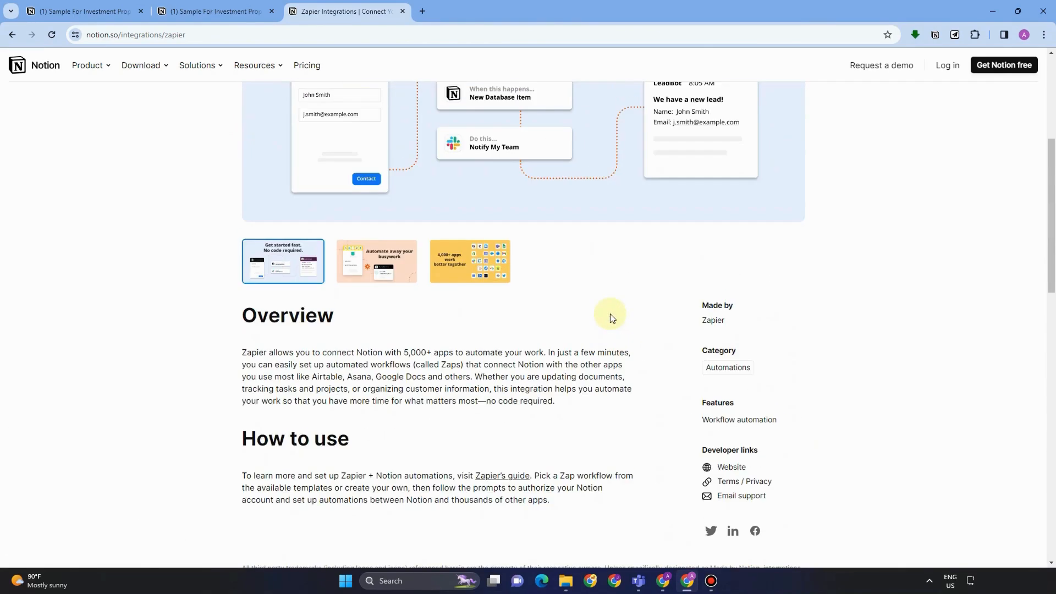
Rename the Phone property to 'phone' and keep its type as Phone.
click(100, 7)
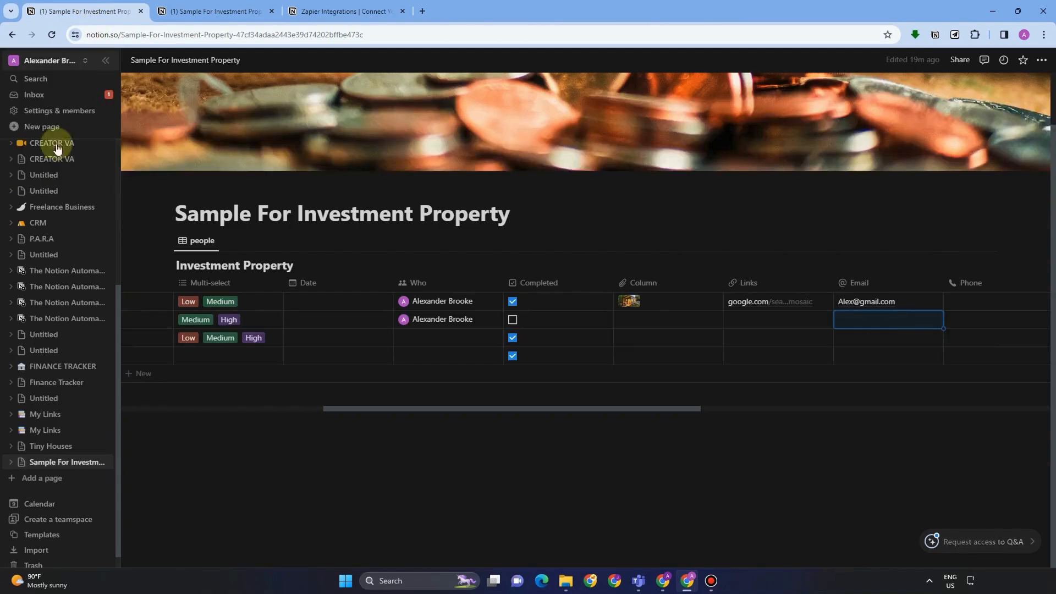
click(963, 306)
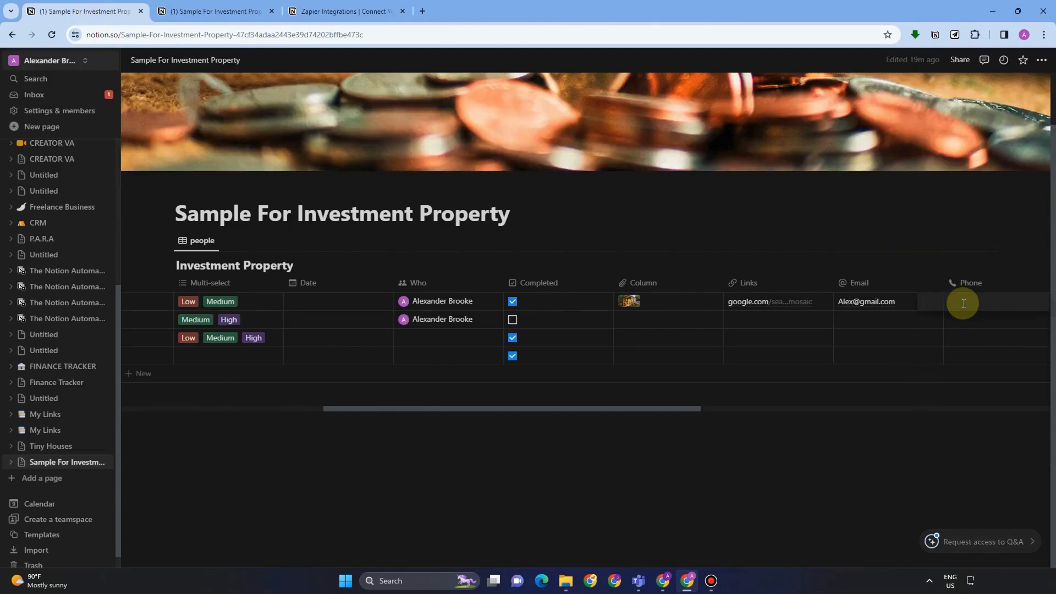
click(984, 286)
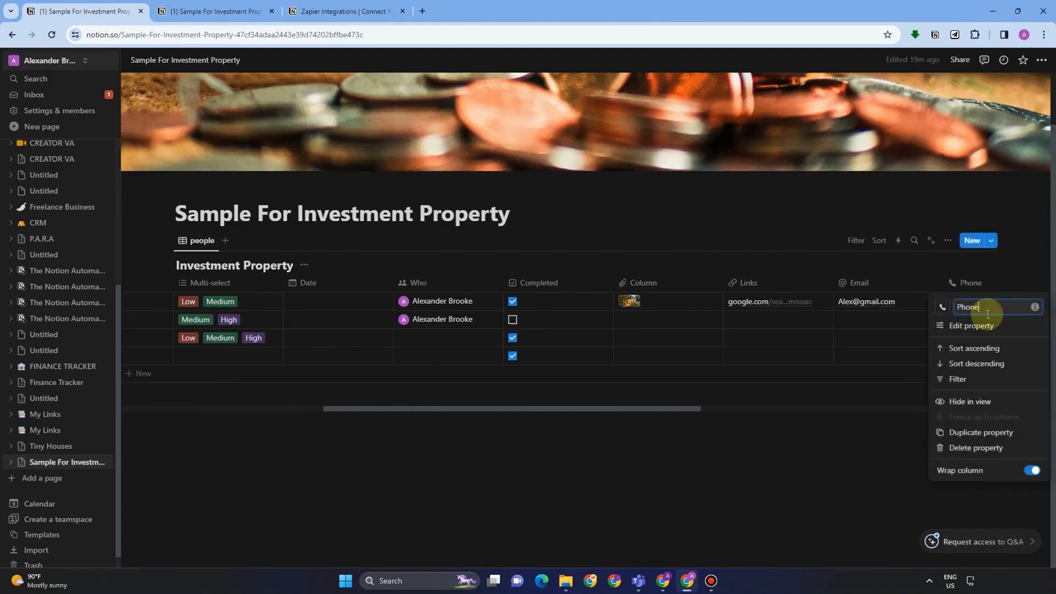
click(978, 330)
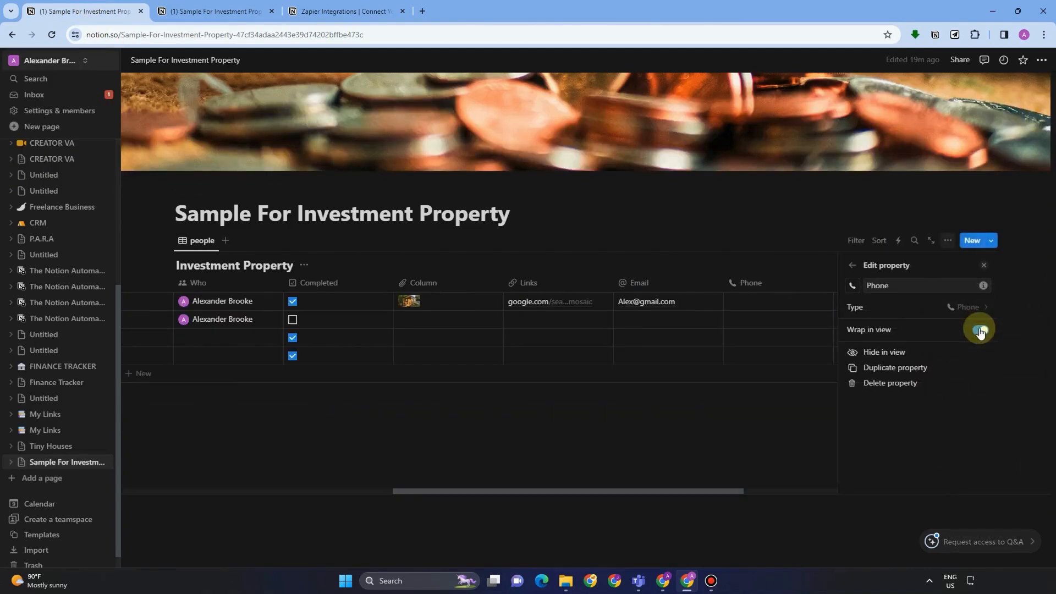
double_click(911, 283)
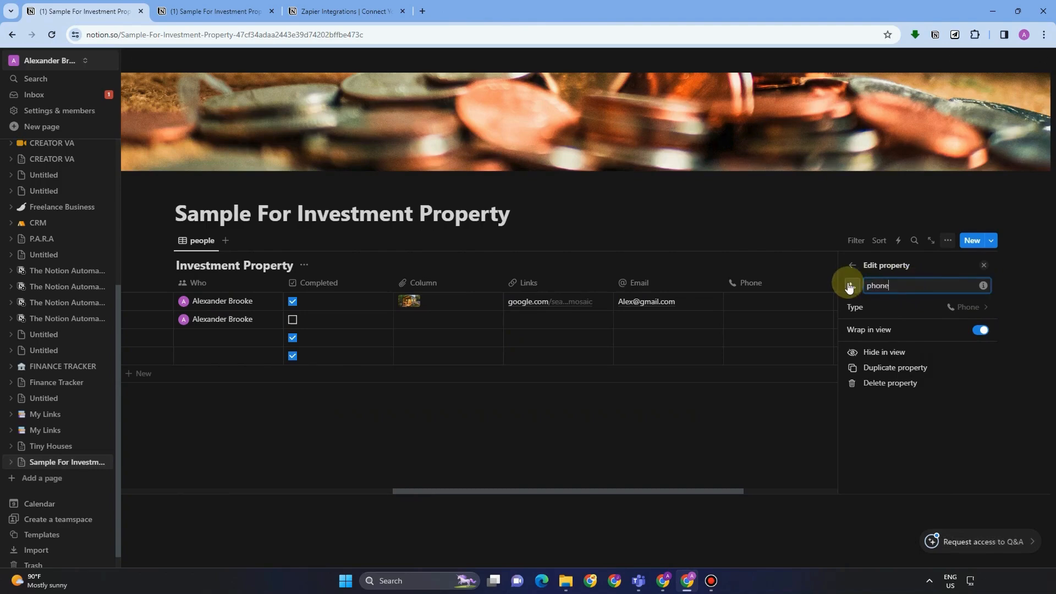
text(phone)
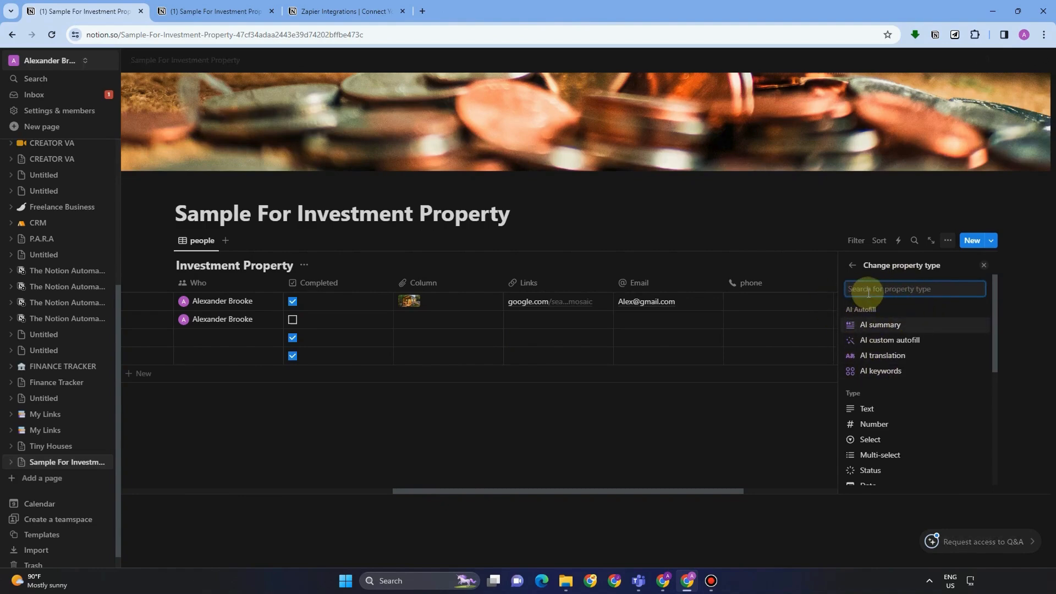
text(Pho)
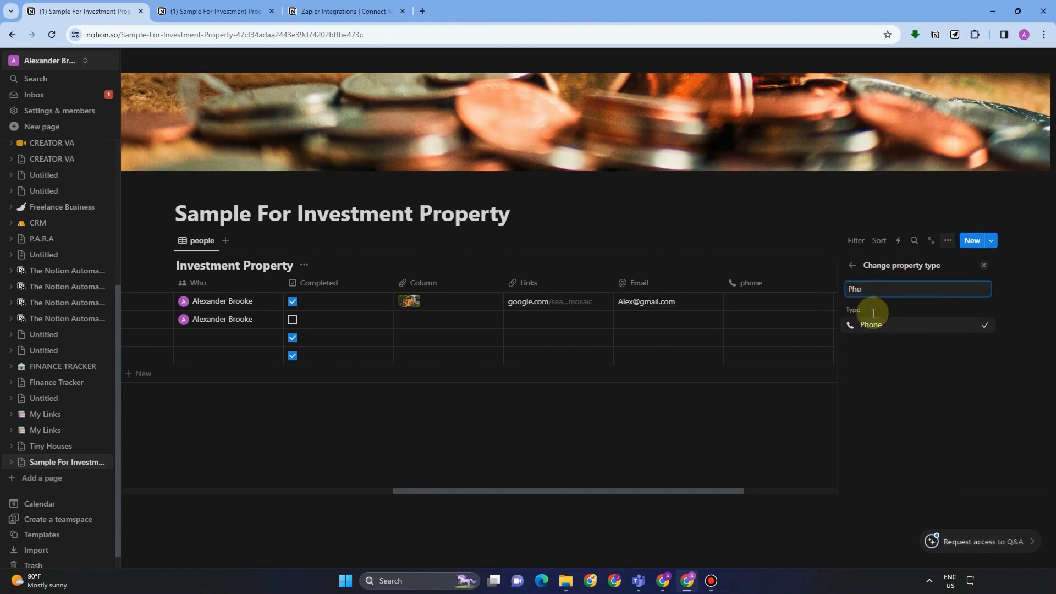
click(884, 327)
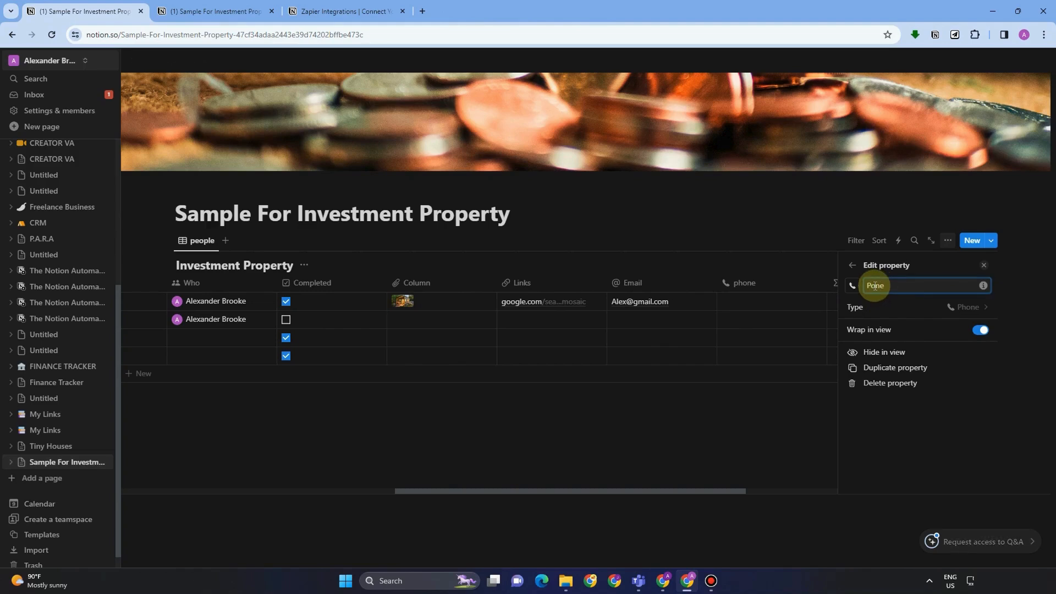
Enter phone numbers in the first two rows' Phone cells.
click(758, 299)
click(762, 302)
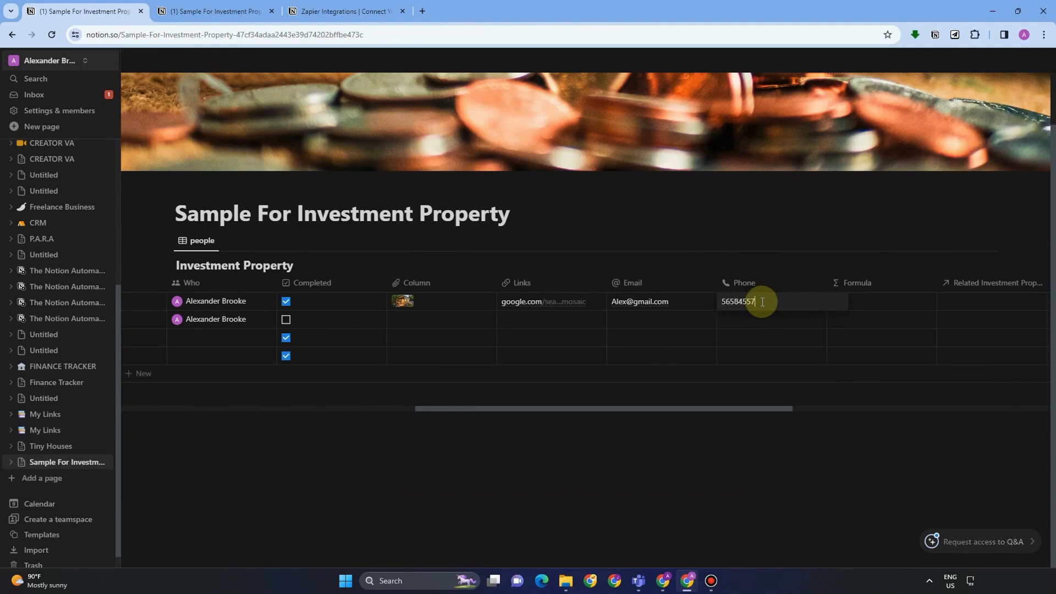
key(ctrl+a)
text(5)
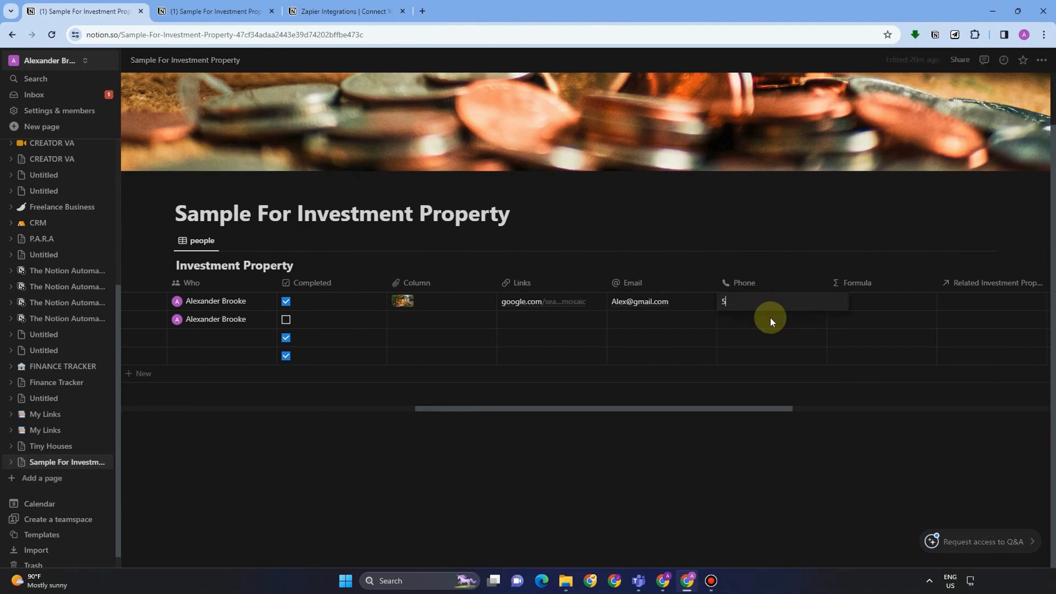
text(45554)
click(769, 317)
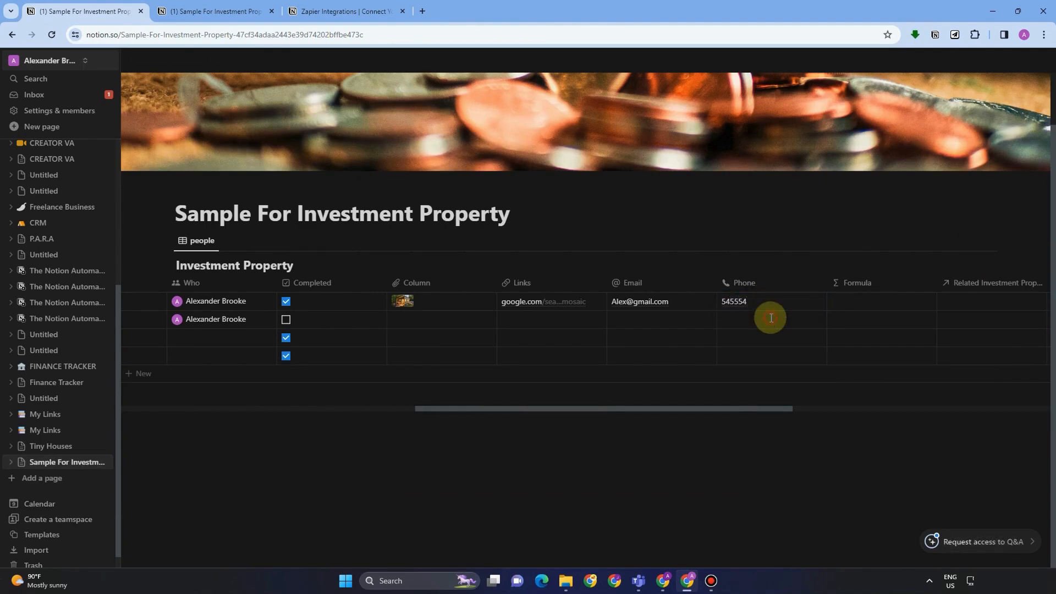
click(770, 318)
text(64494949)
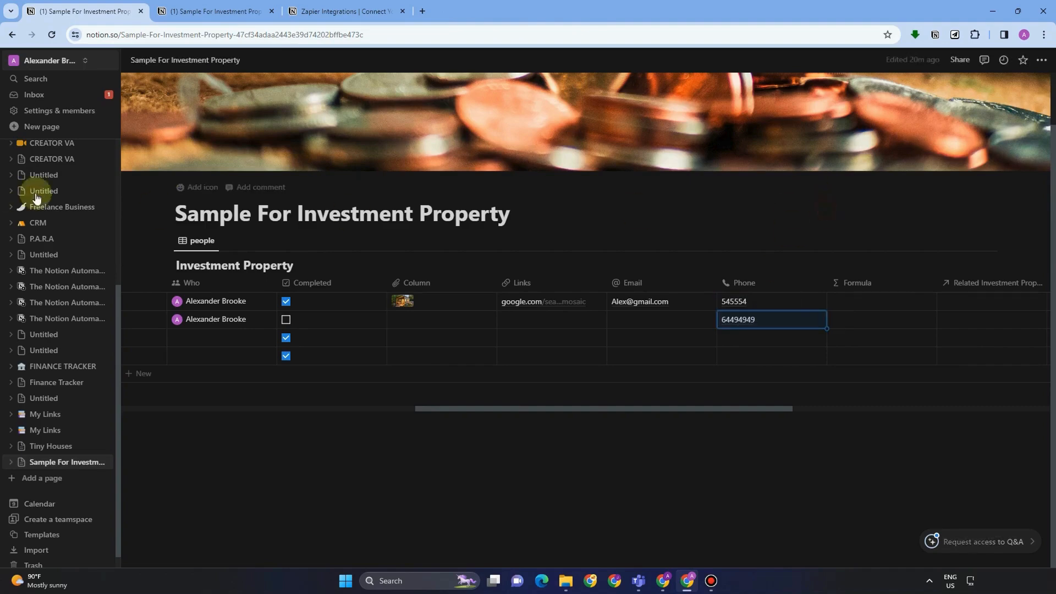
click(880, 302)
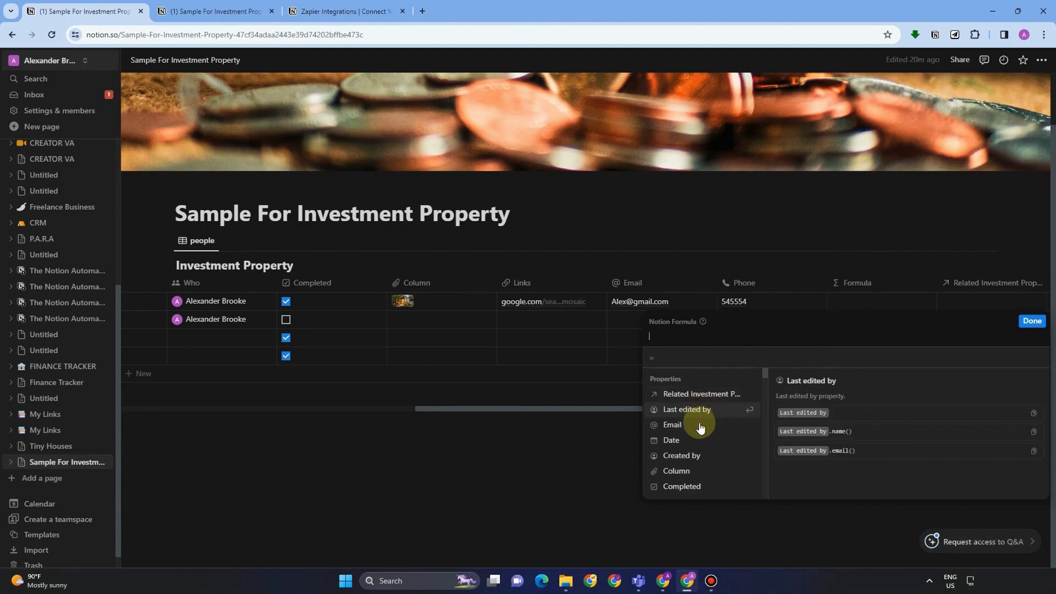
Insert the Email property into the Formula column's formula and apply it.
click(696, 426)
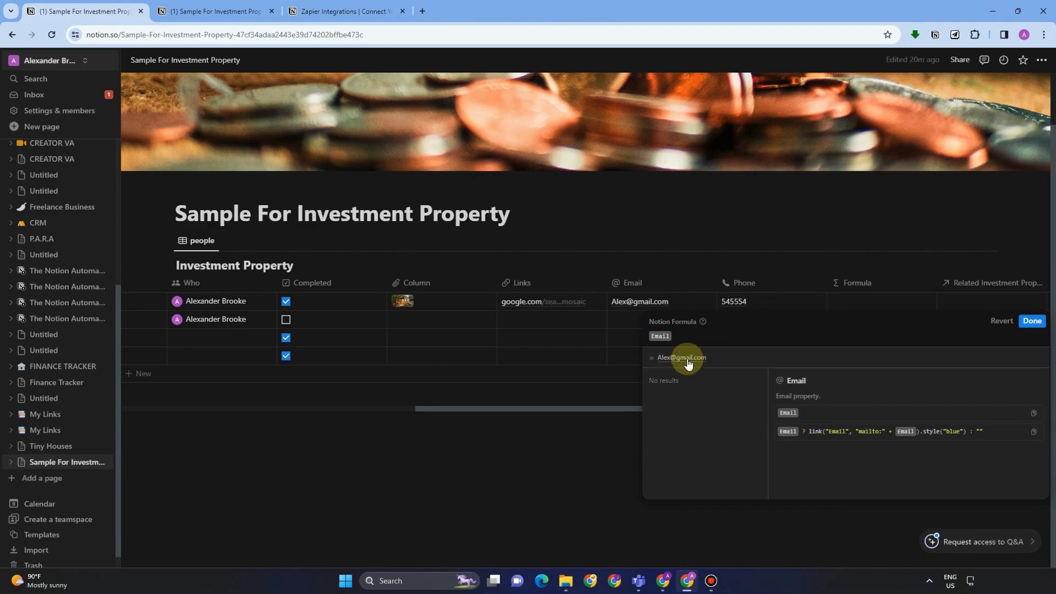
click(800, 247)
click(897, 300)
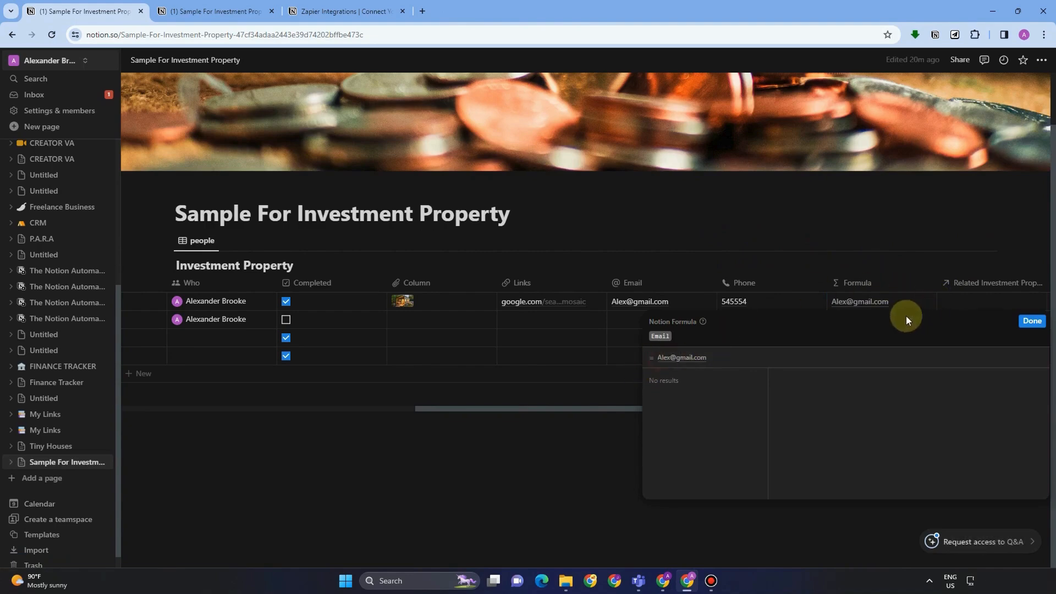
key(Escape)
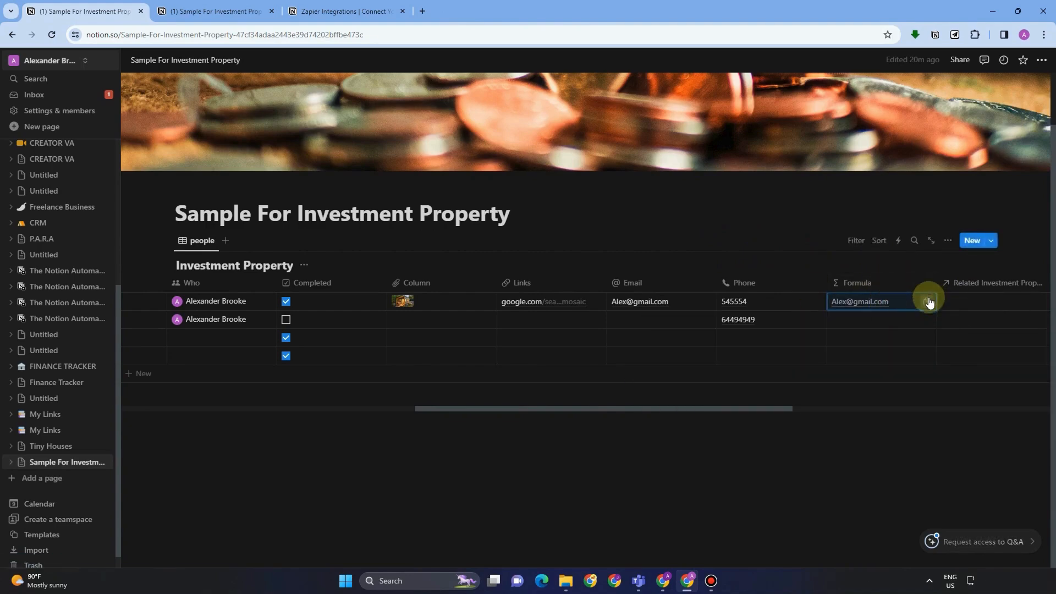
Confirm the Formula column's property type stays Formula.
click(847, 292)
click(884, 324)
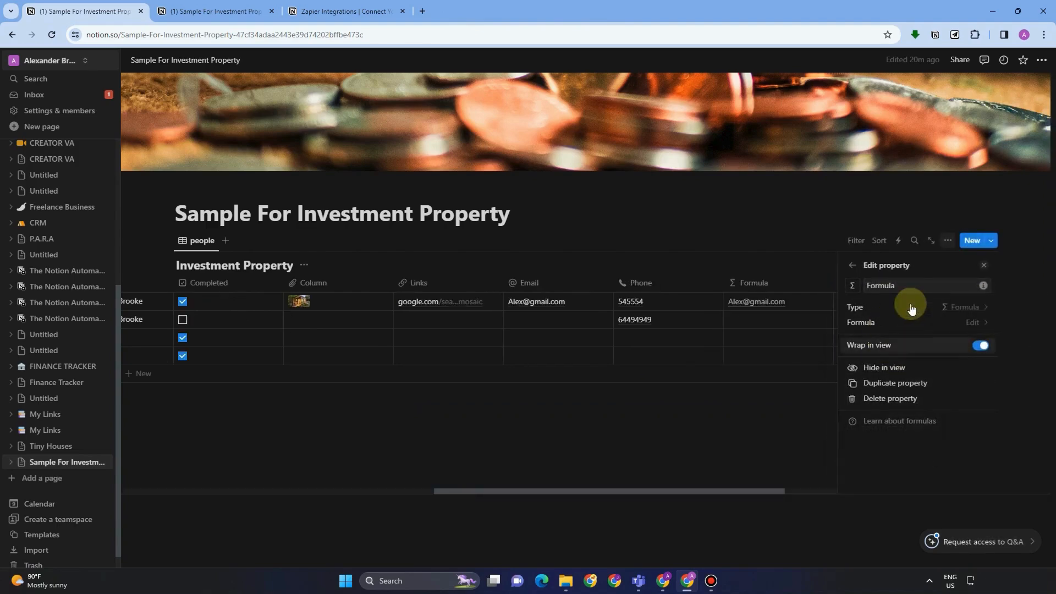
click(949, 307)
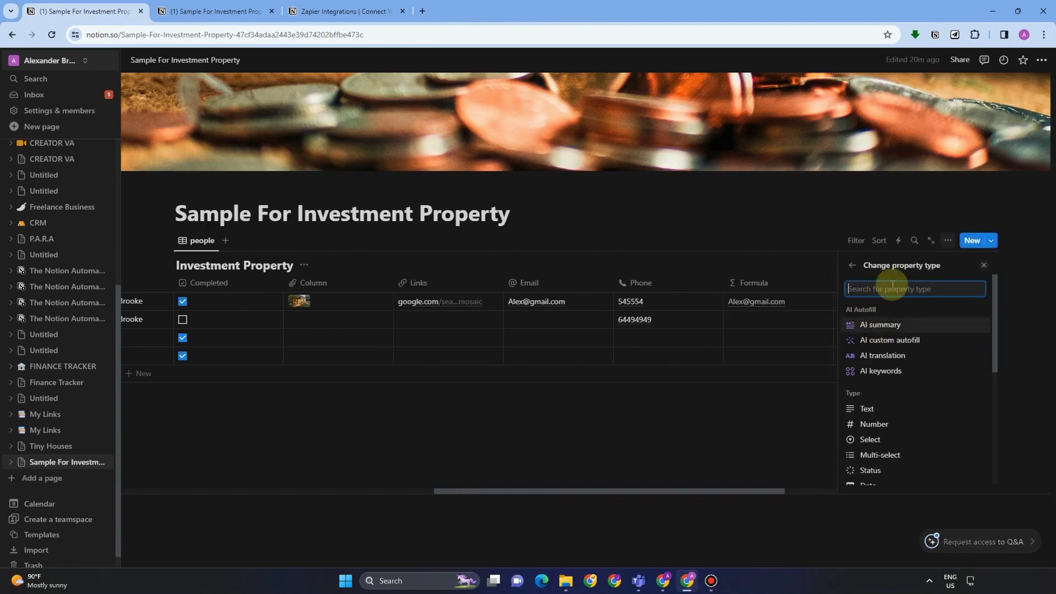
text(fo)
click(896, 325)
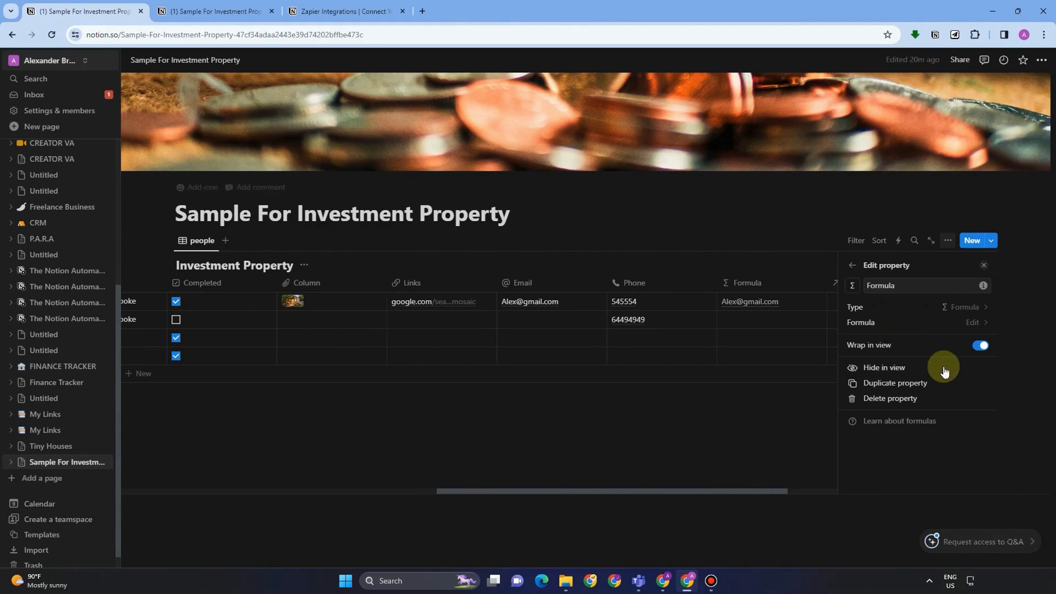
click(809, 235)
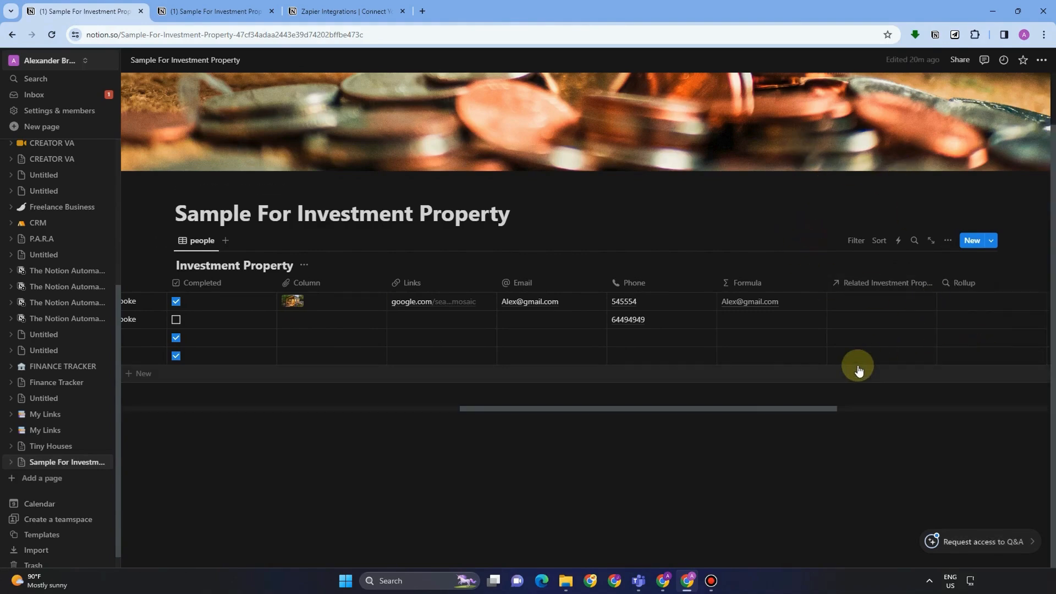
Make Related Investment Property a Relation linked to the Renovate Properties database.
click(872, 282)
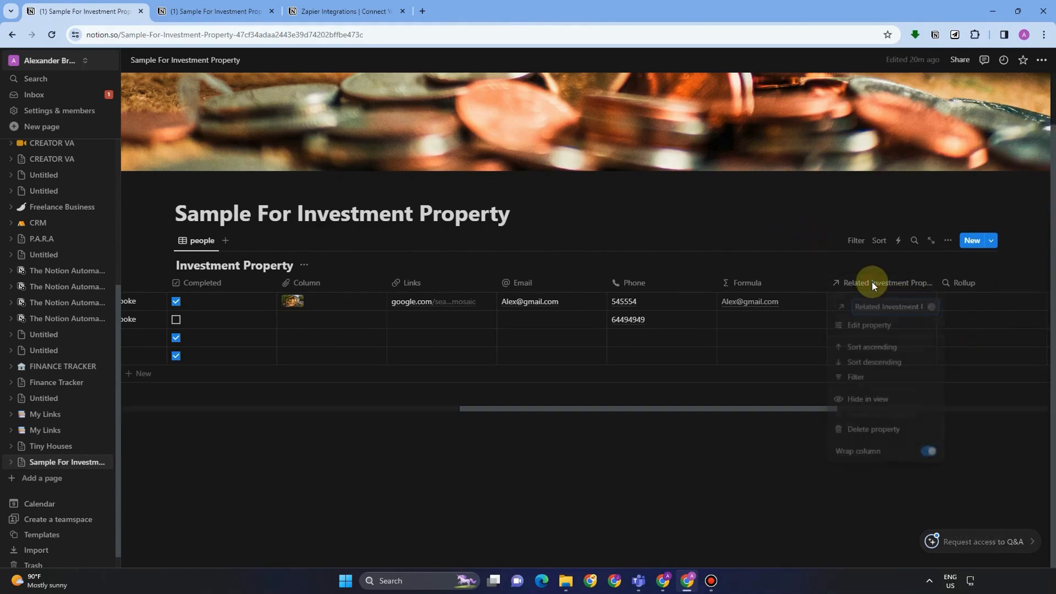
click(889, 325)
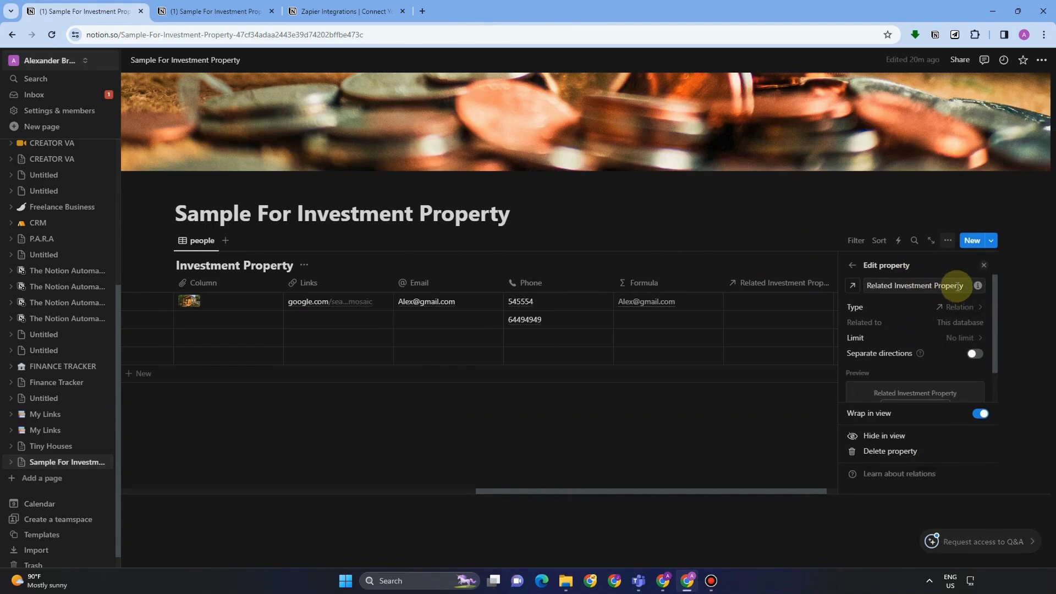
click(880, 307)
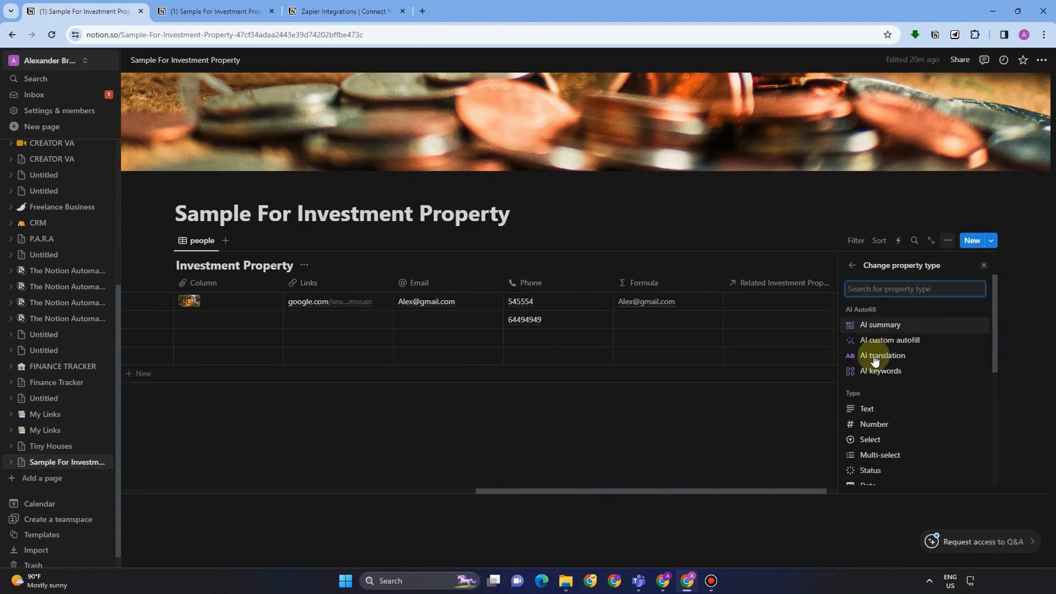
text(Re)
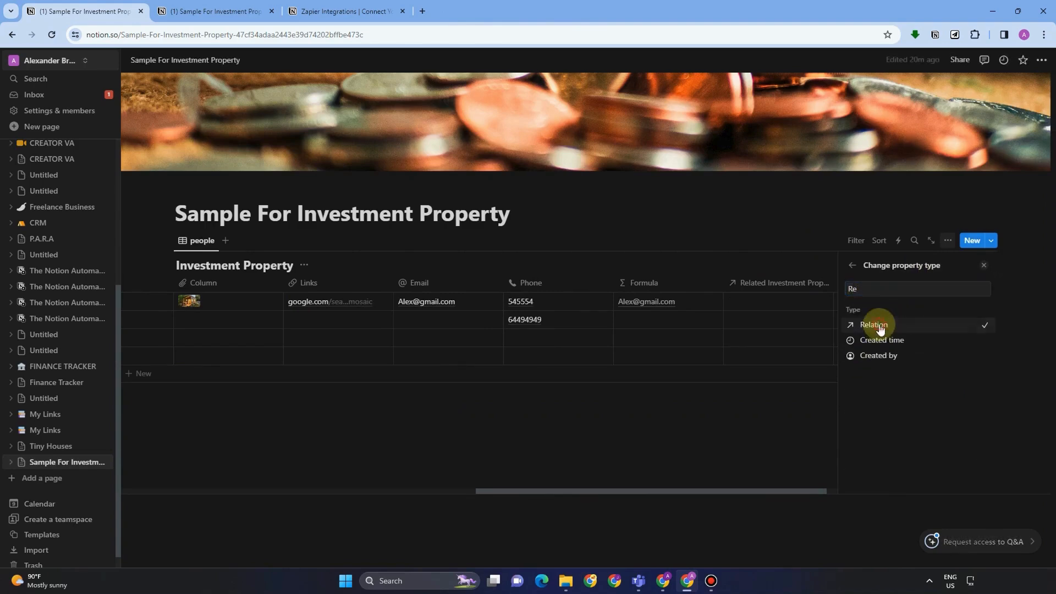
click(880, 325)
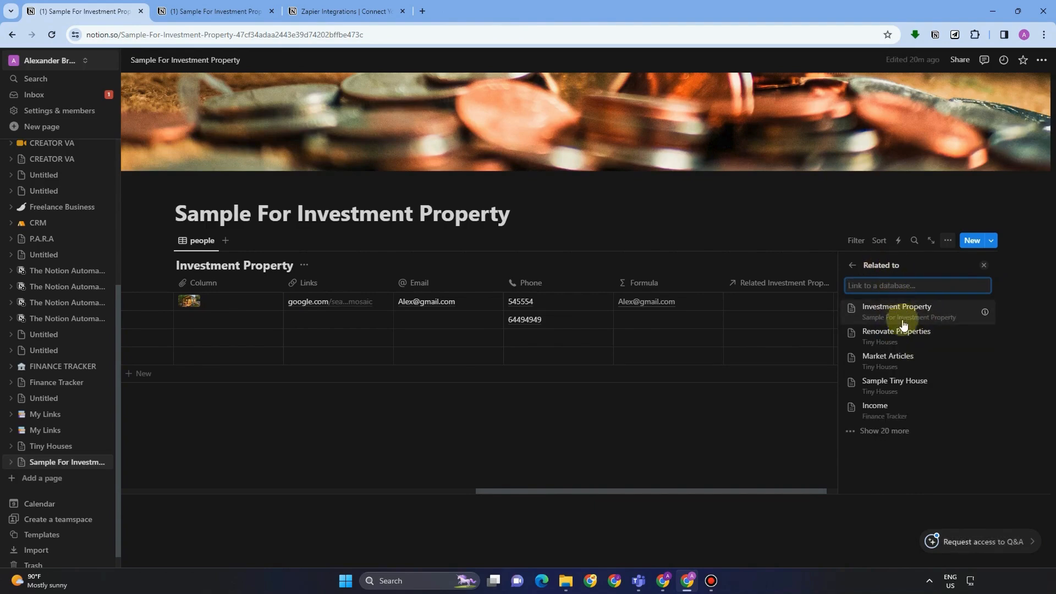
click(904, 342)
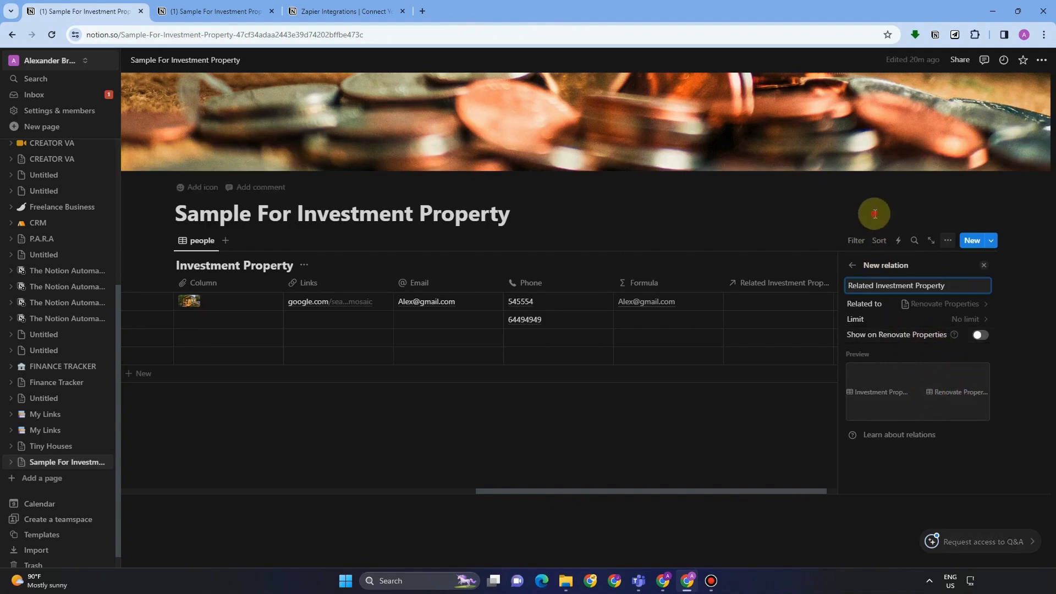
click(874, 208)
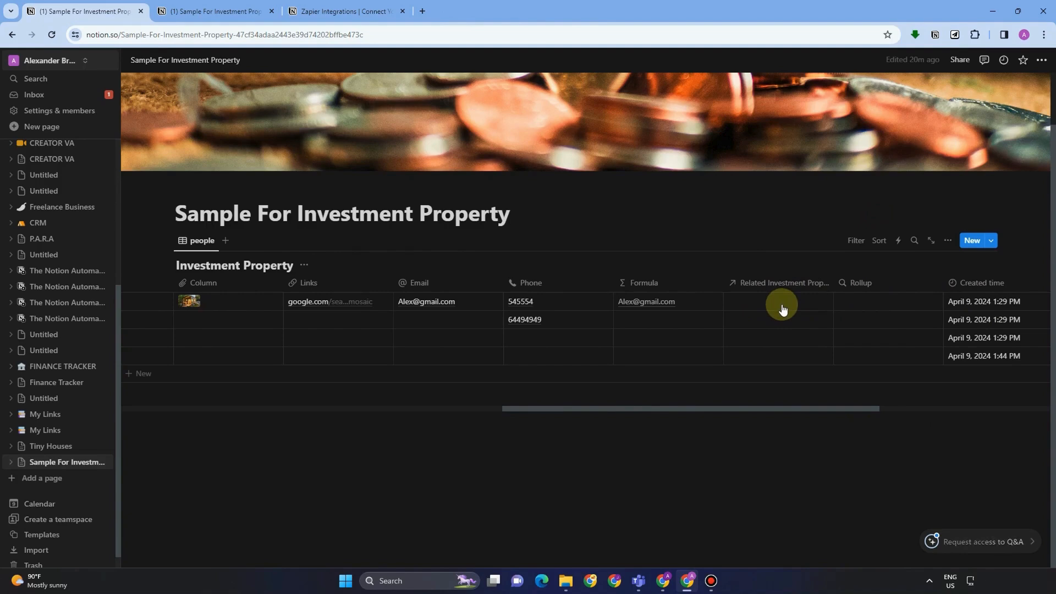
Change the Rollup column's type to Rollup and scroll across the table's columns.
click(873, 284)
click(908, 330)
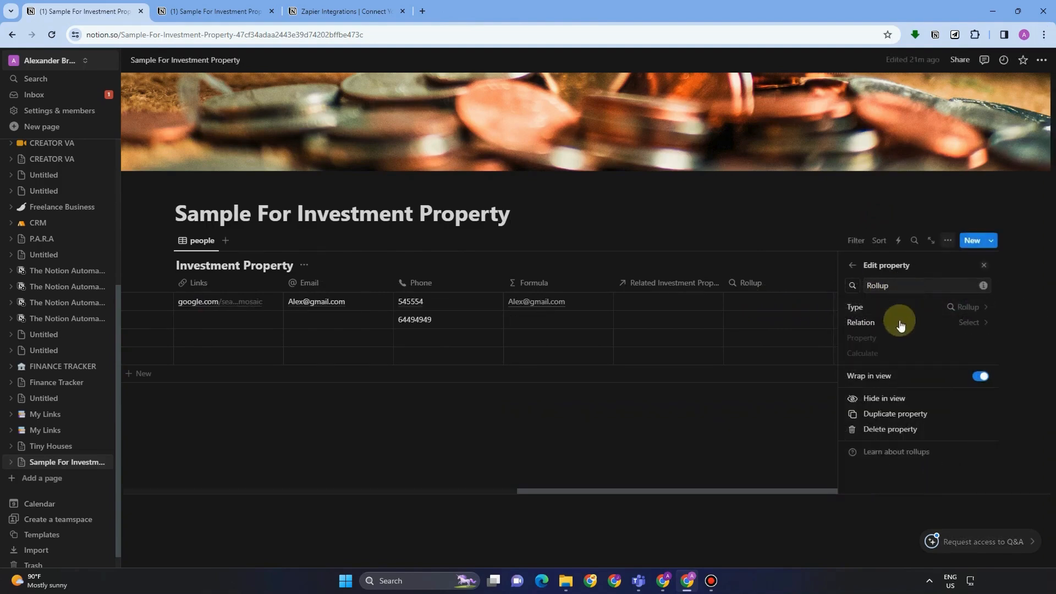
click(879, 308)
text(Rol)
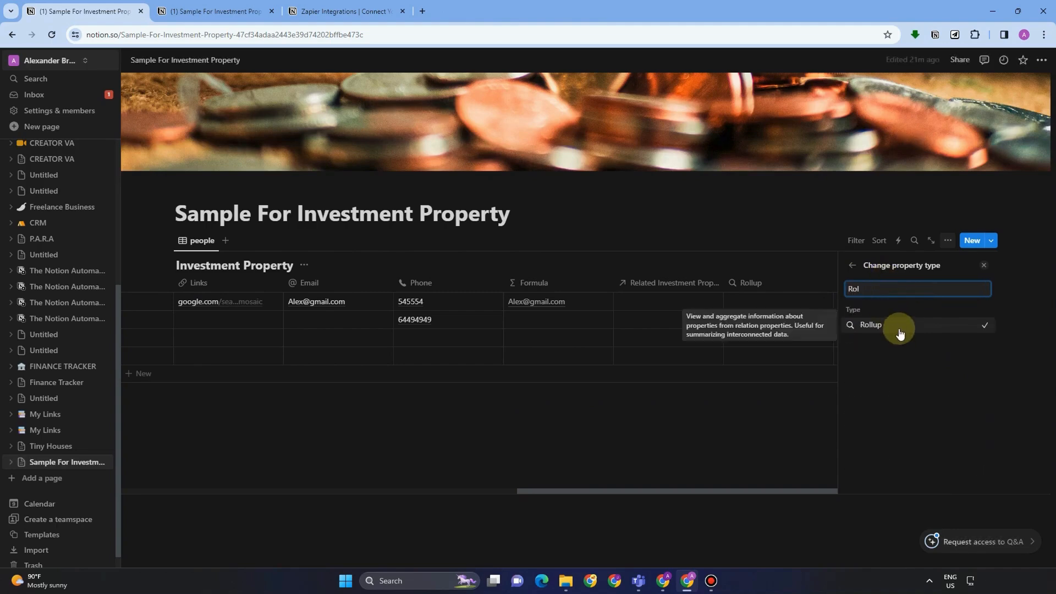
click(899, 332)
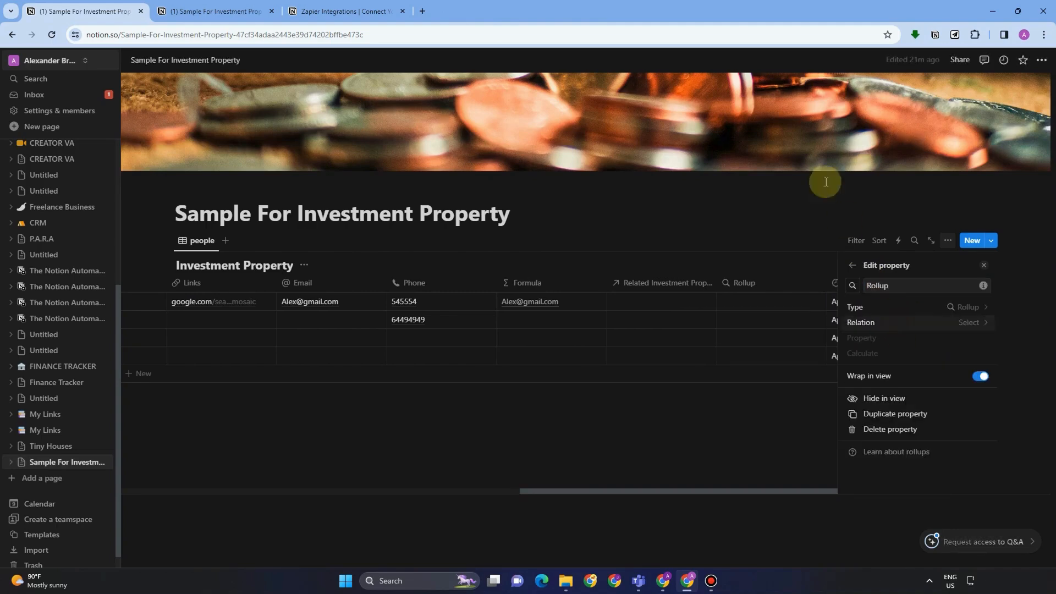
click(787, 187)
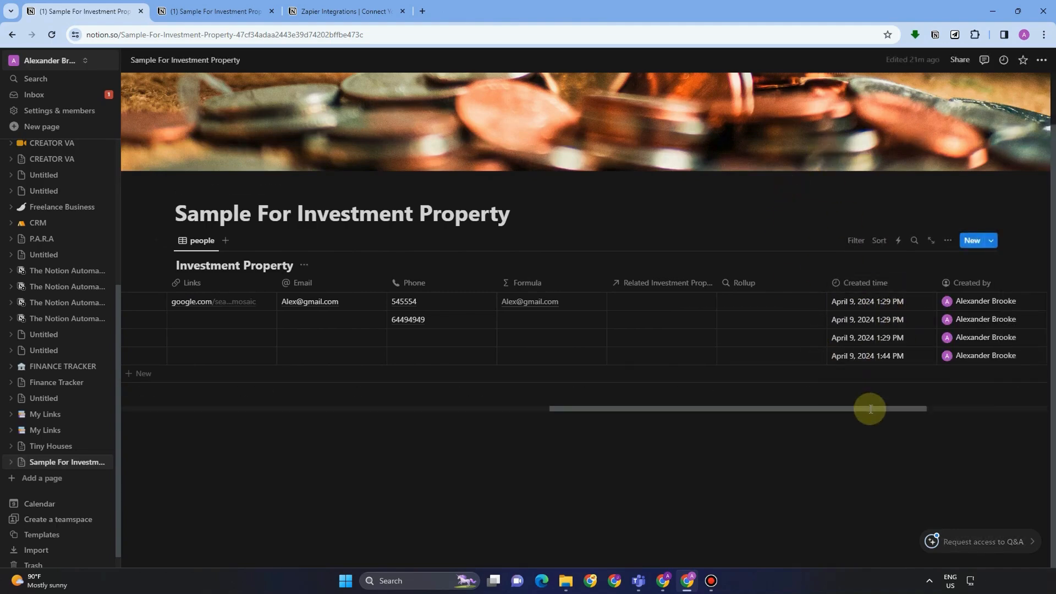
drag(905, 410, 1013, 389)
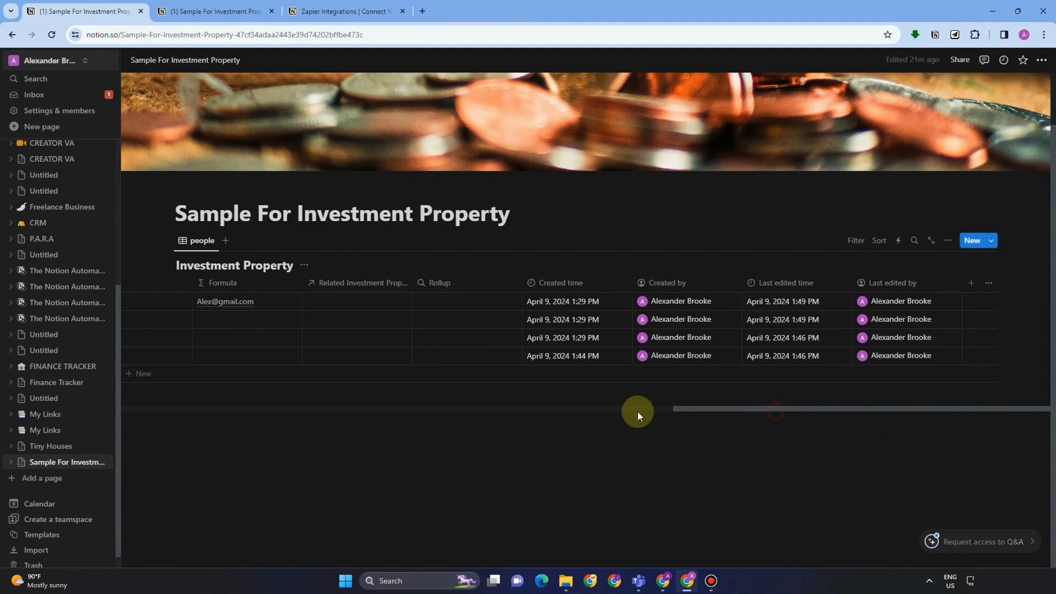
drag(734, 404, 262, 407)
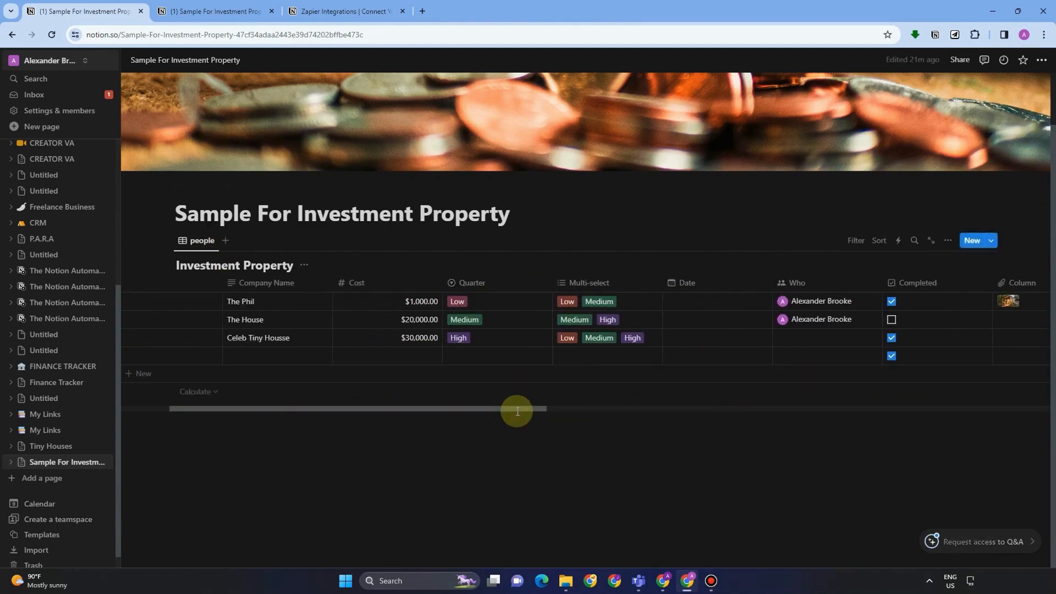
Inspect the Company Name column, then open The Phil row as a side-peek page.
click(253, 283)
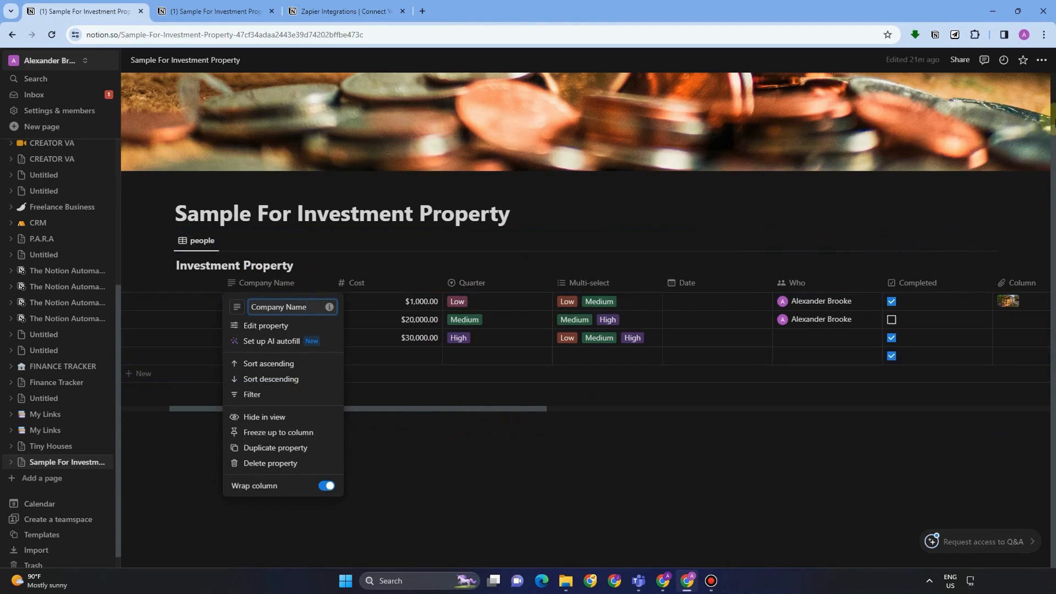
click(395, 471)
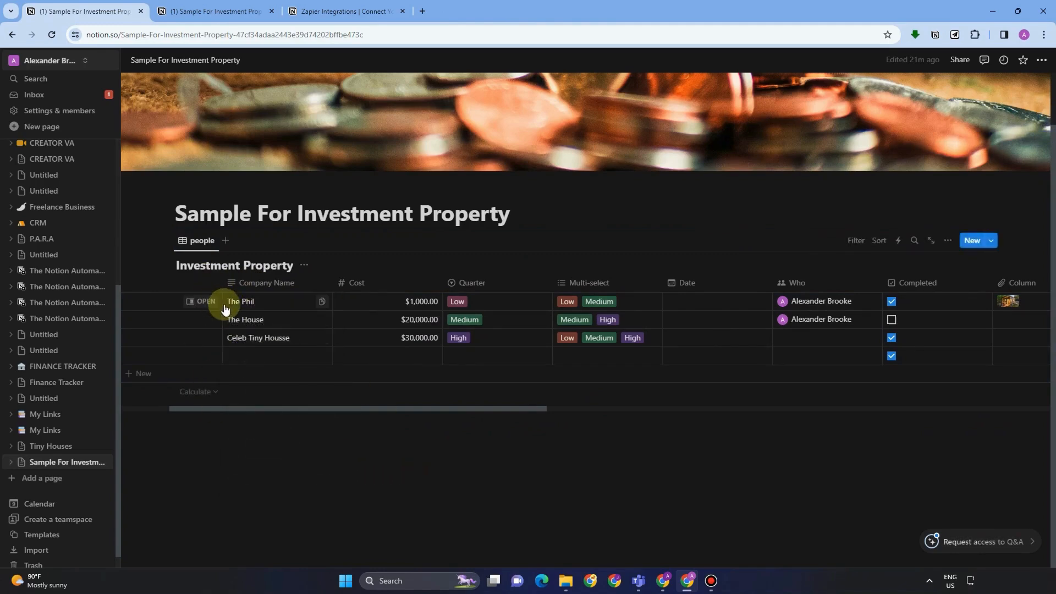
click(230, 306)
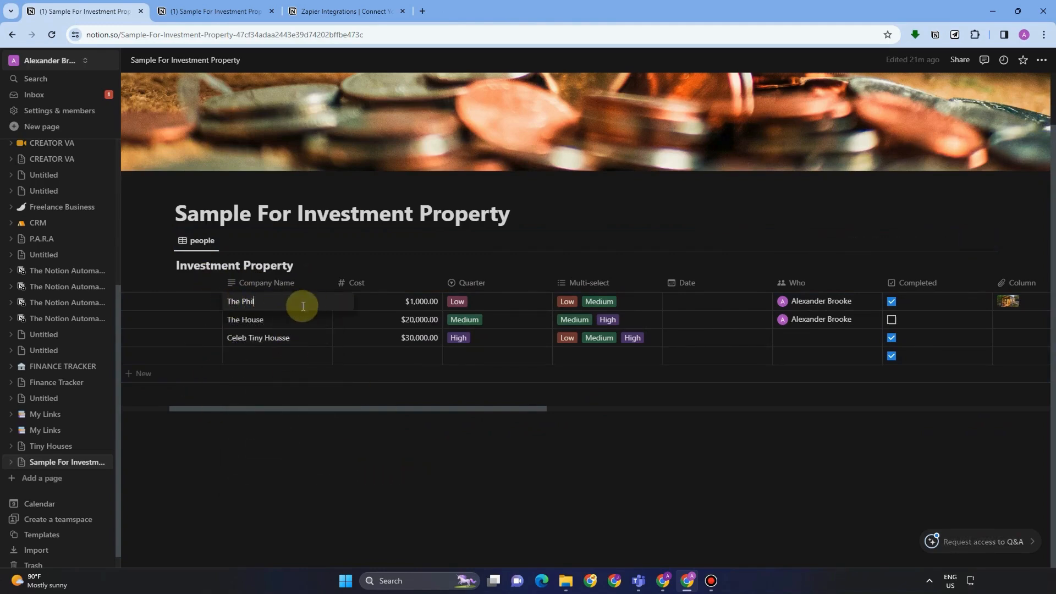
click(318, 366)
click(320, 306)
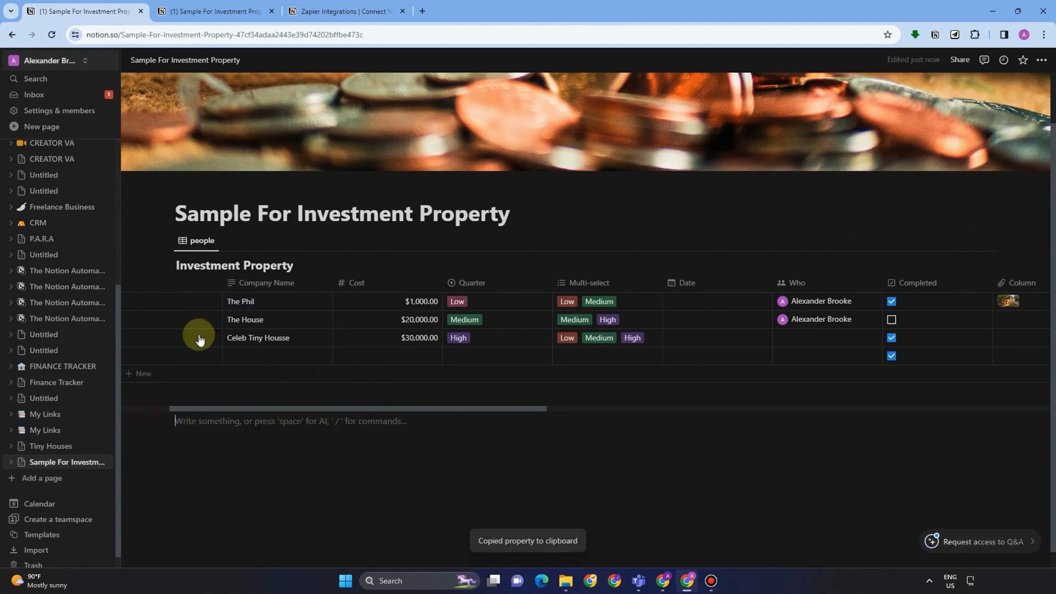
click(283, 286)
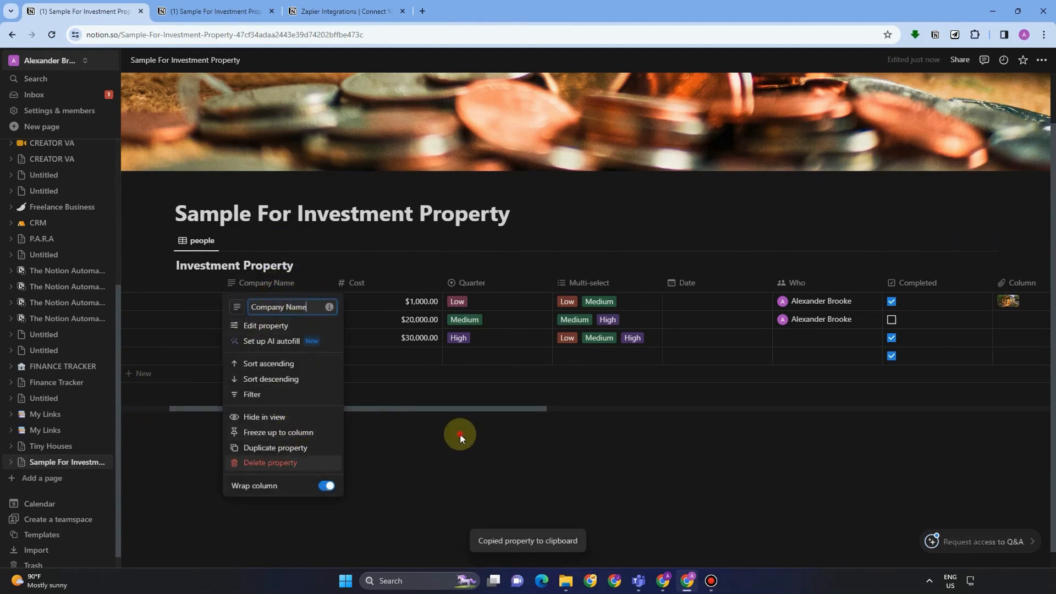
click(492, 407)
drag(251, 407, 137, 408)
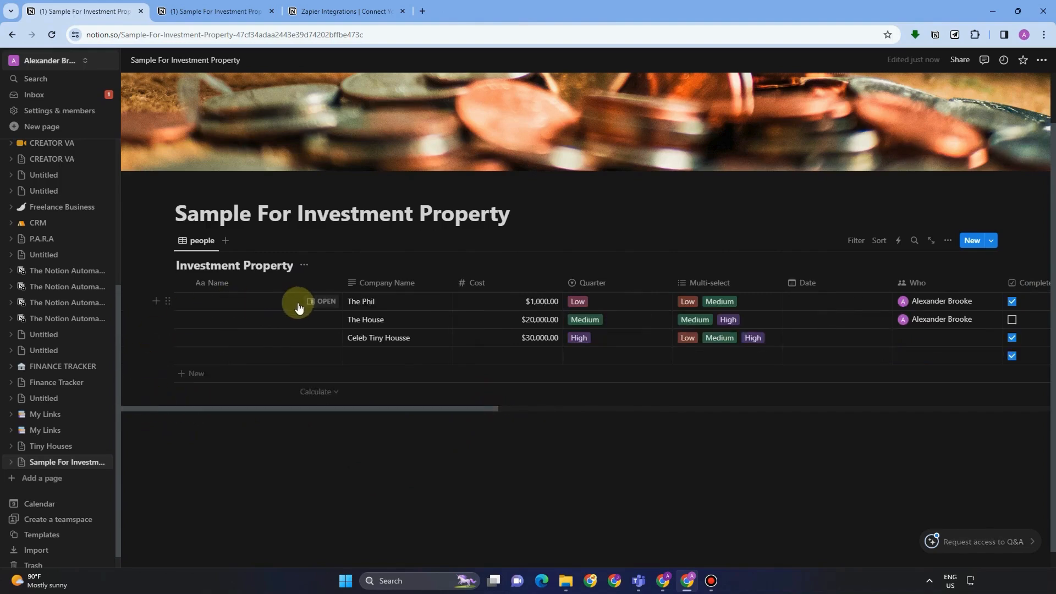
click(323, 301)
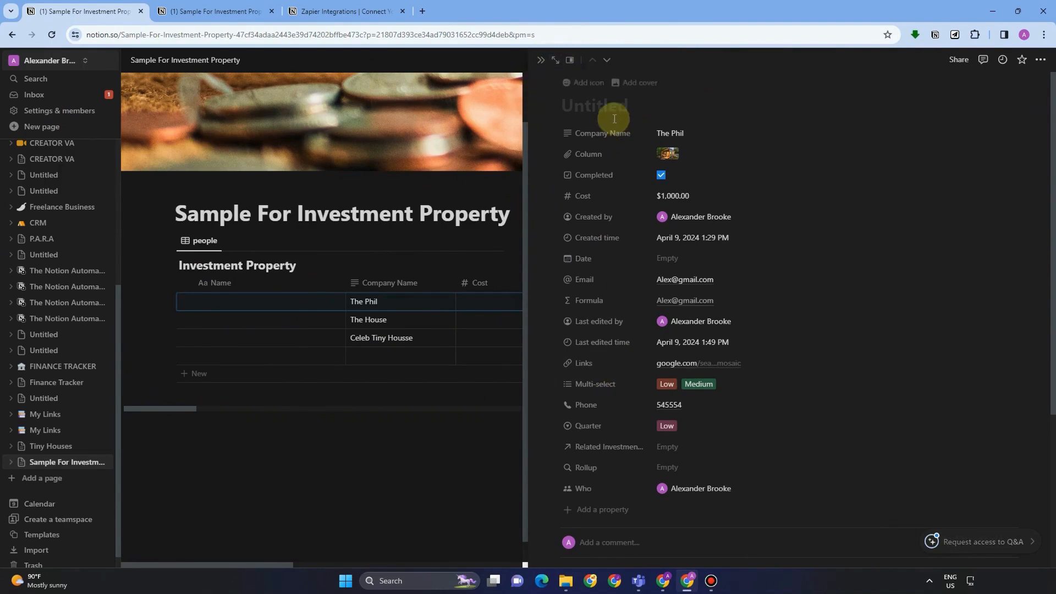
Give The Phil's row page a money-with-wings emoji icon, found by searching 'Mon'.
click(593, 83)
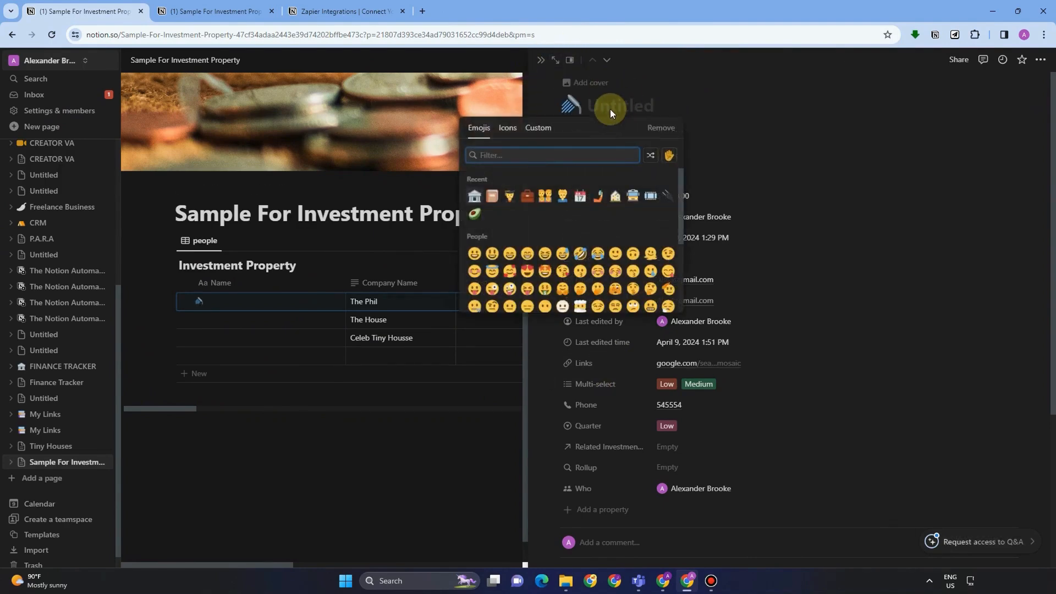
text(Moe)
key(BackSpace)
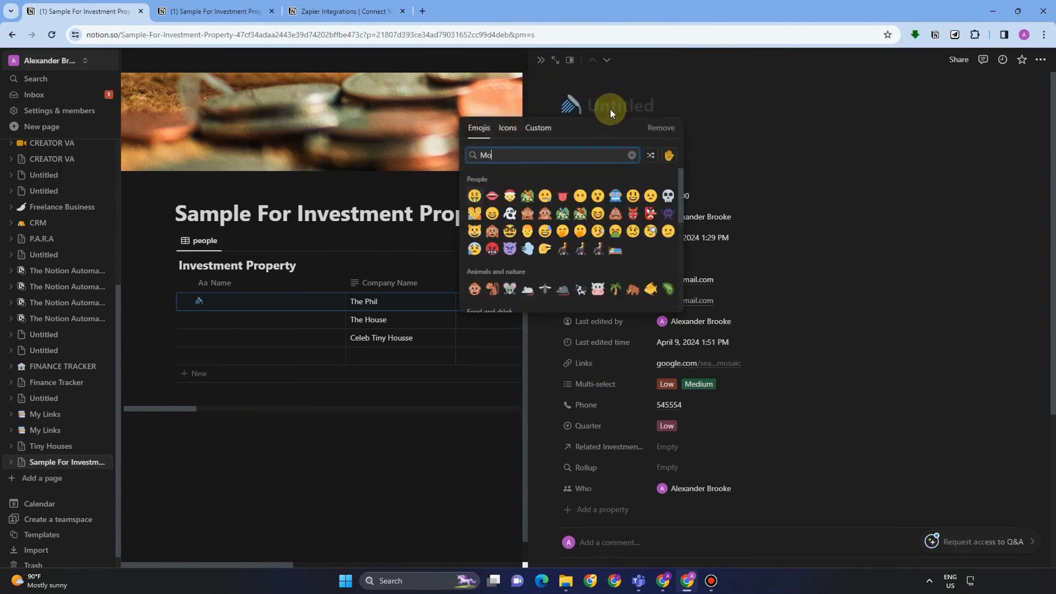
text(n)
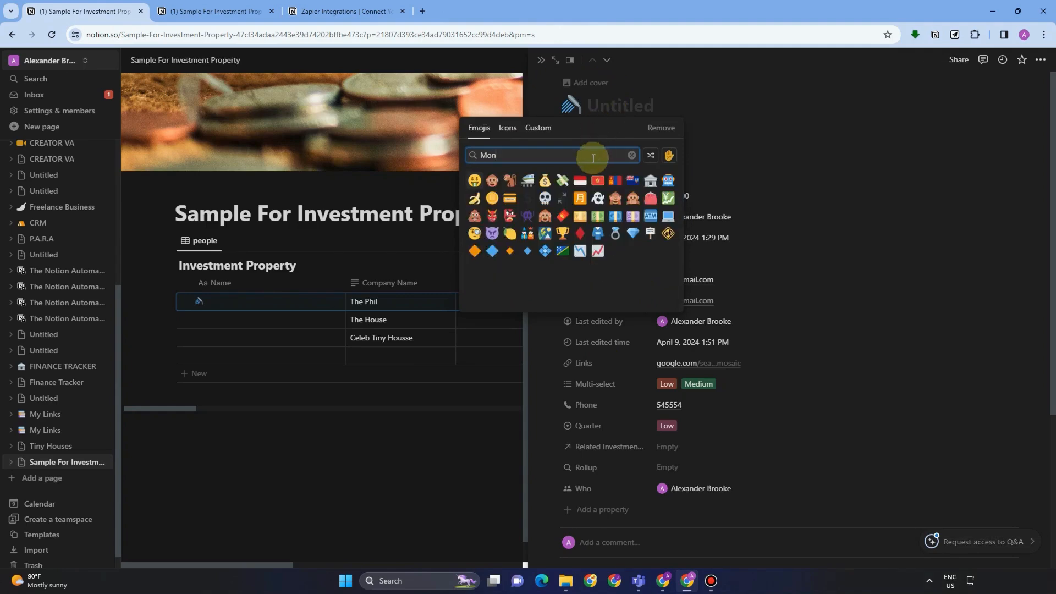
click(562, 181)
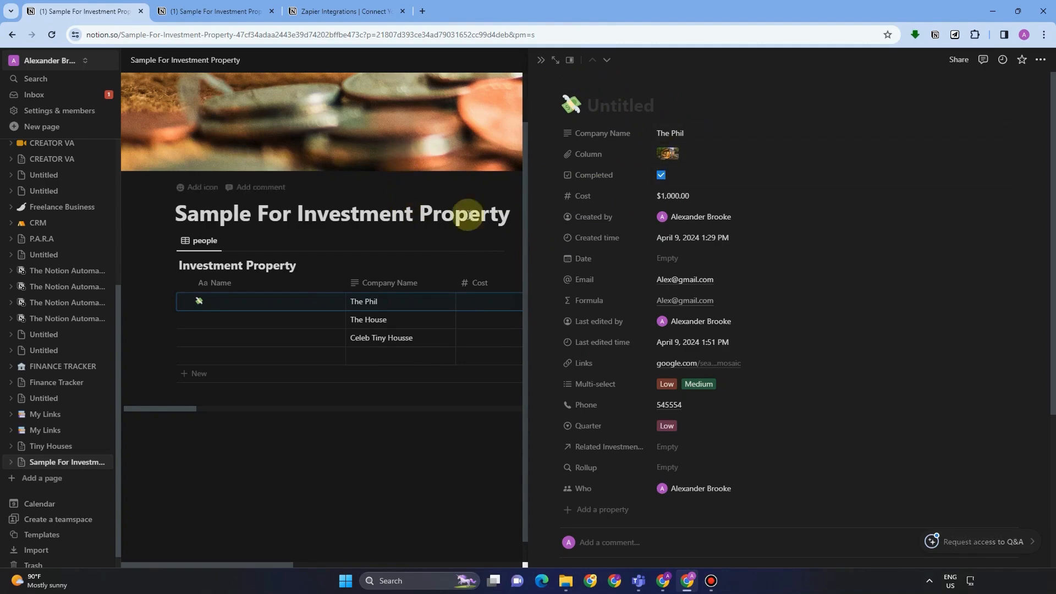
Insert an Untitled sub-page in the row page body and open it full page.
scroll(690, 380, down, 4)
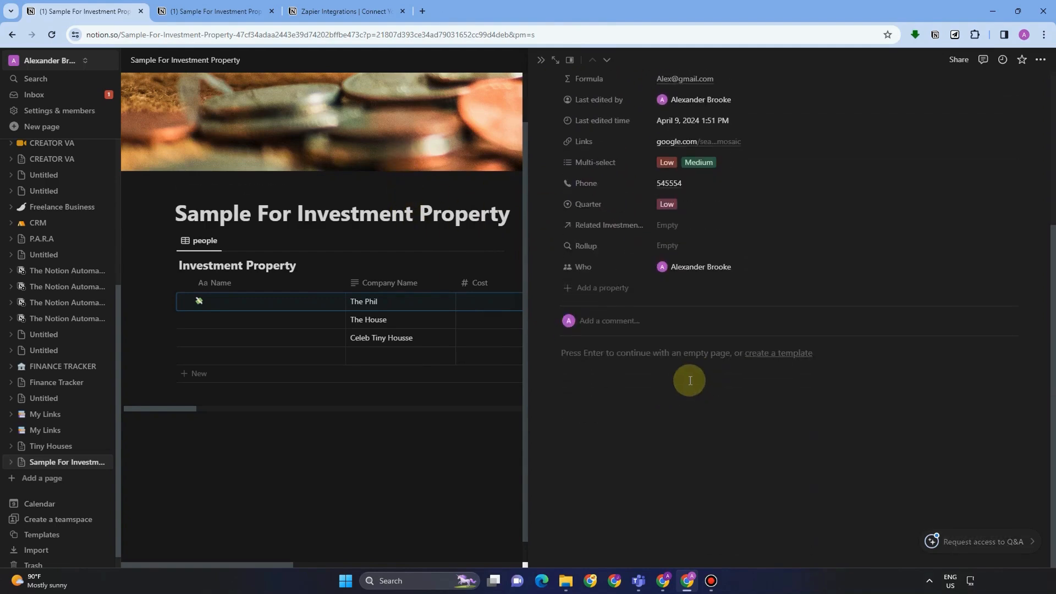
click(632, 354)
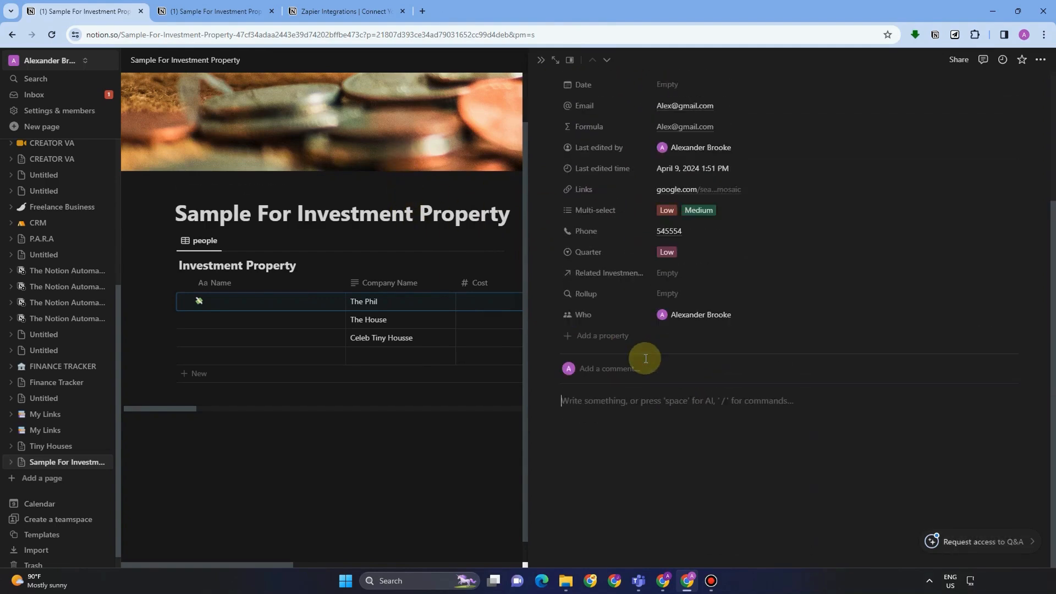
text(/)
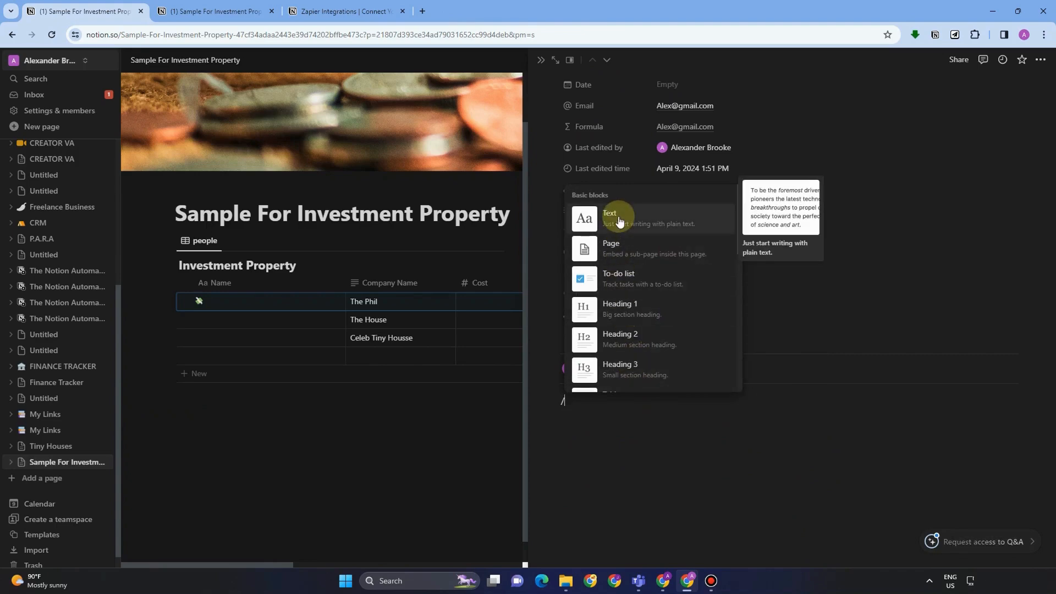
click(623, 245)
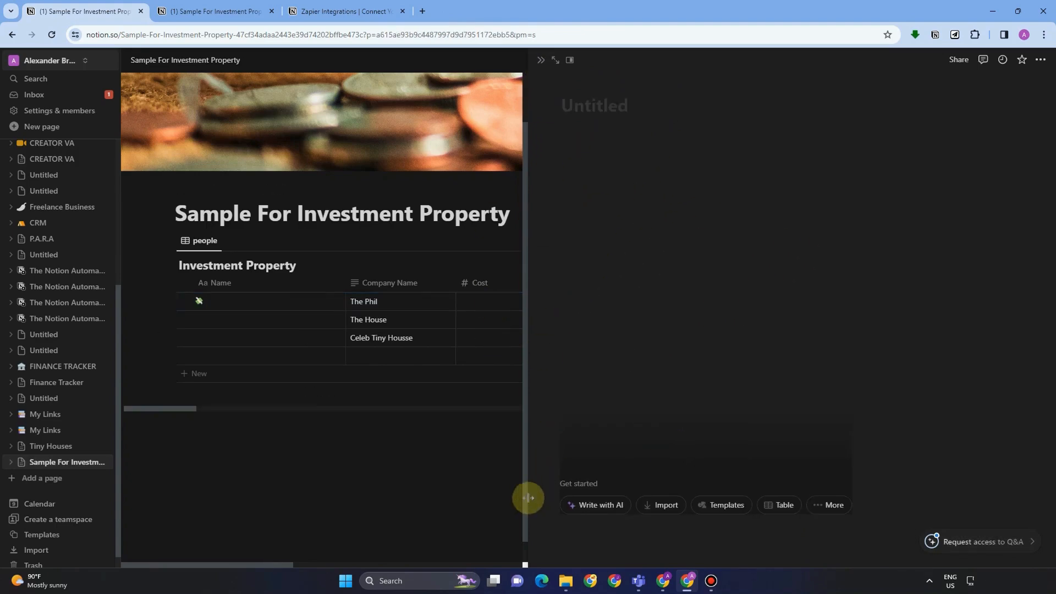
click(555, 60)
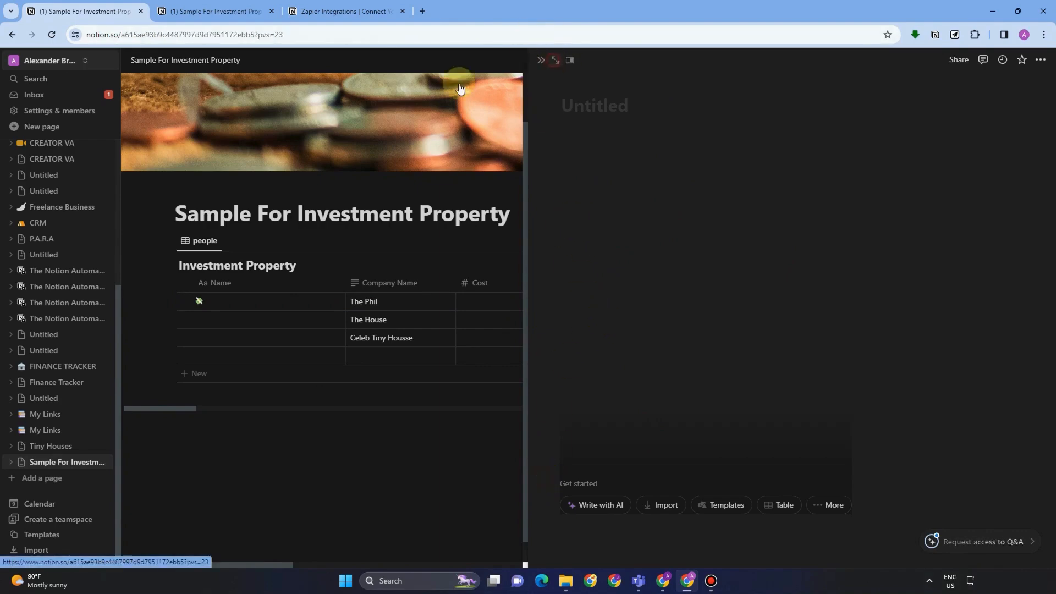